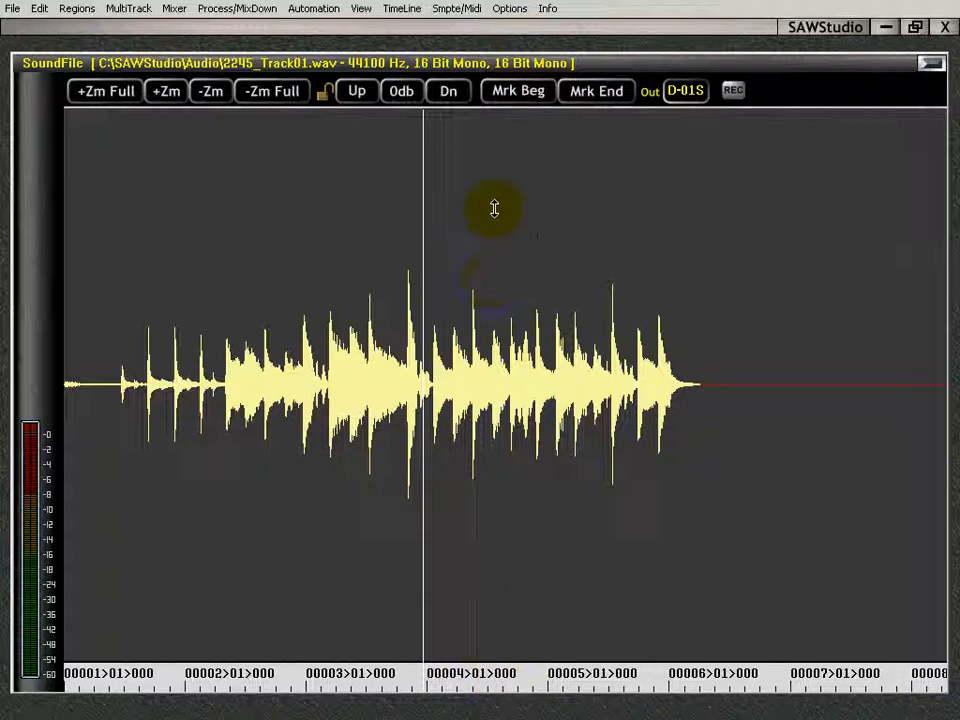
Step: Shrink the SoundFile window in height and width, and restore it to its full size
{"action": "left_click_drag", "start_coordinate": [494, 208], "coordinate": [489, 216]}
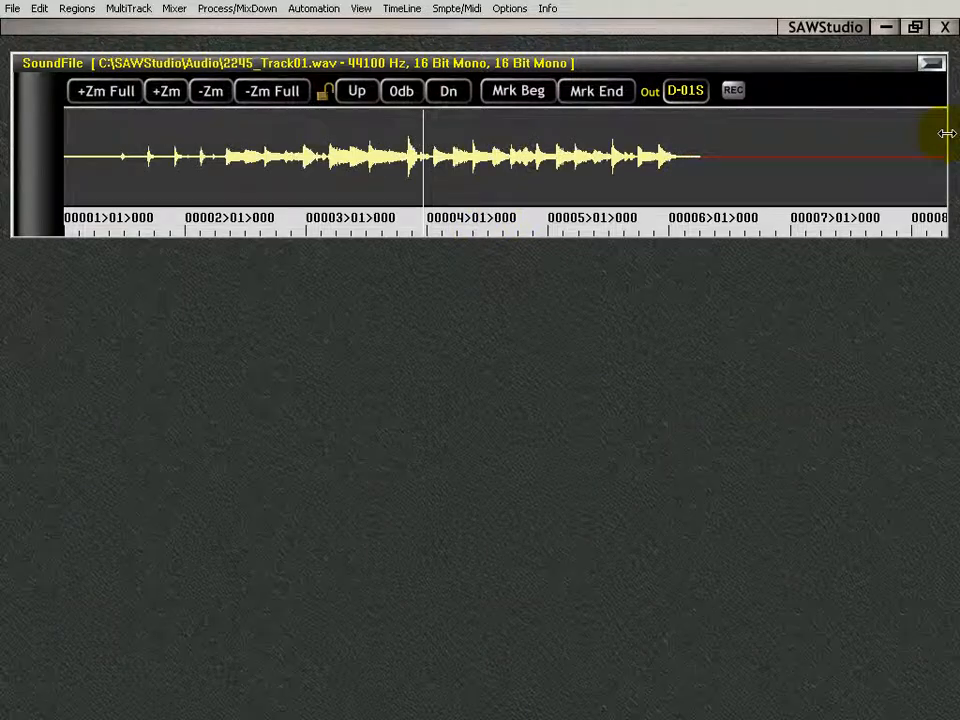
{"action": "left_click_drag", "start_coordinate": [742, 104], "coordinate": [748, 104]}
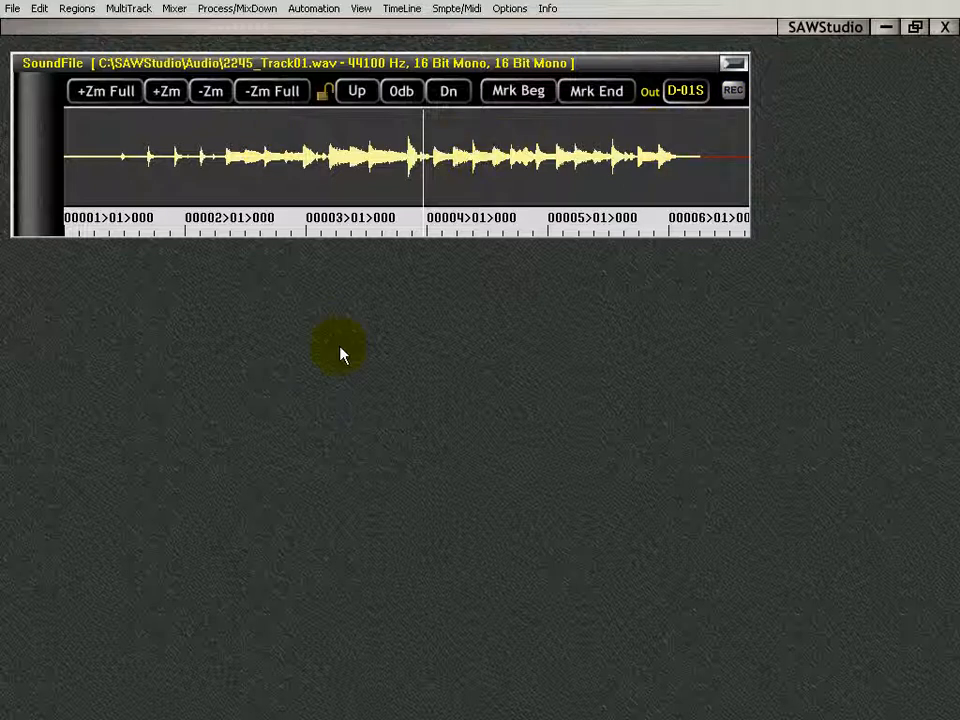
{"action": "key", "text": "ctrl+z"}
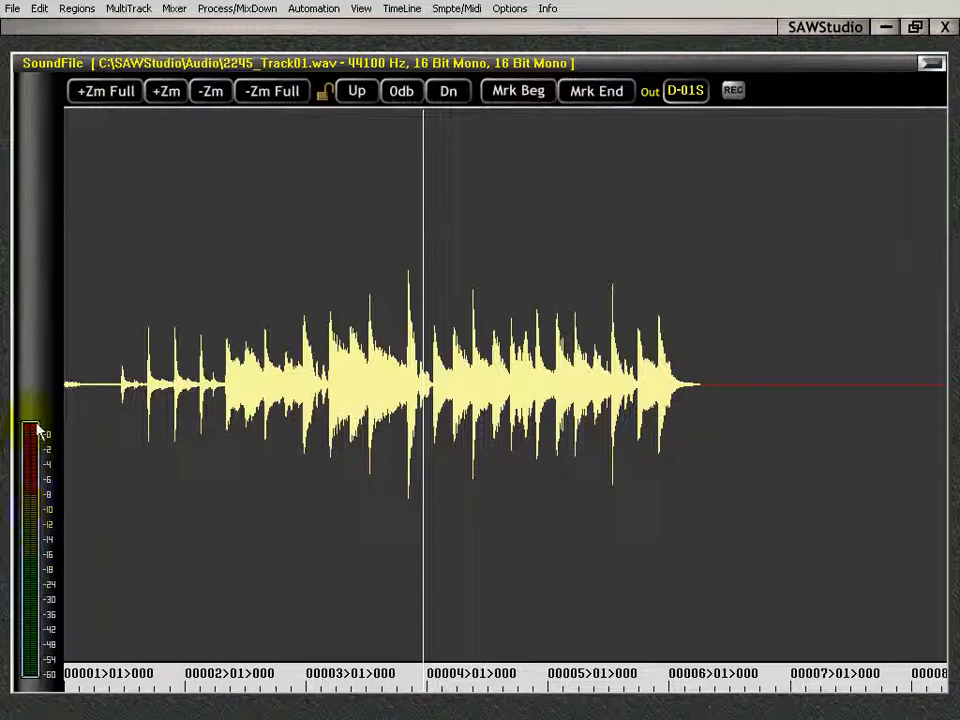
Step: Open the SF Sample Info window, examine the sample values during playback and at several waveform positions, and close it
{"action": "right_click", "coordinate": [43, 237]}
{"action": "left_click_drag", "start_coordinate": [278, 252], "coordinate": [323, 105]}
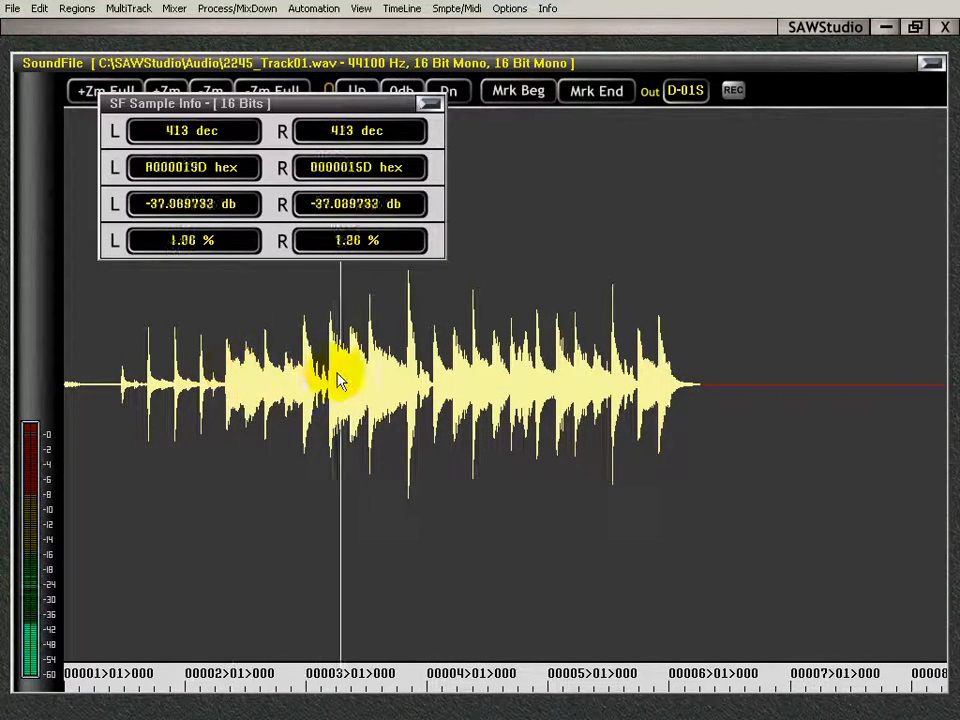
{"action": "key", "text": "space"}
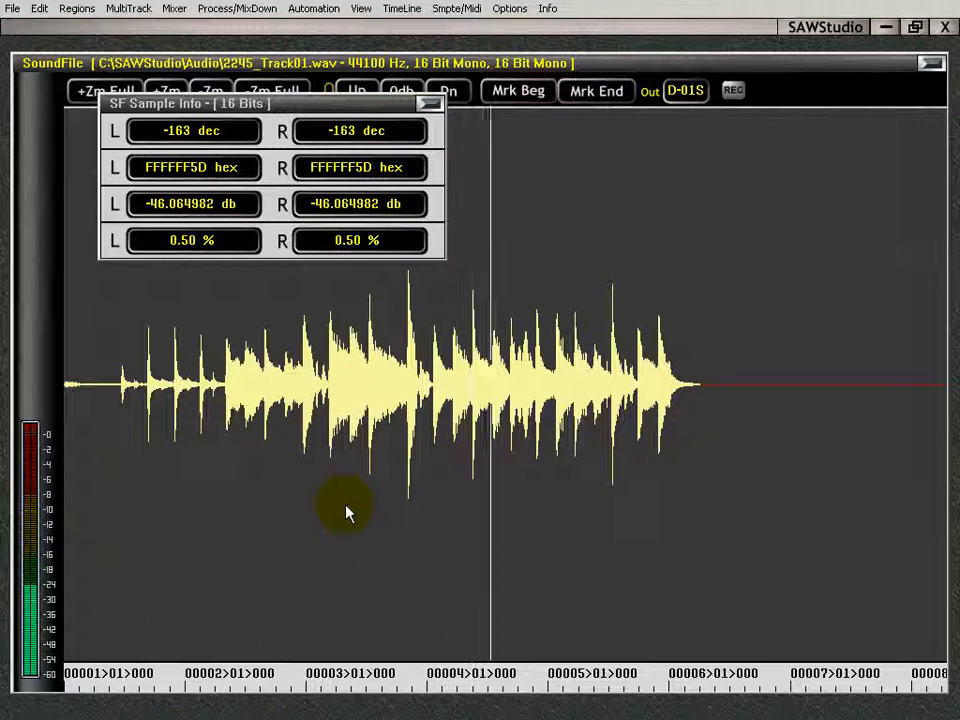
{"action": "left_click", "coordinate": [336, 407]}
{"action": "left_click_drag", "start_coordinate": [547, 404], "coordinate": [322, 360]}
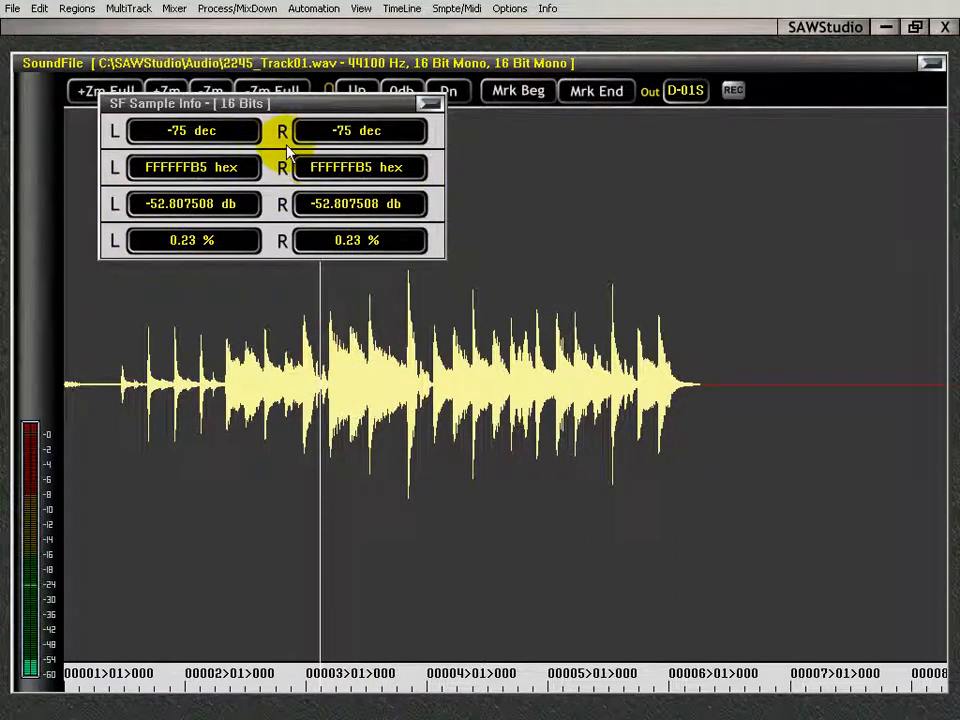
{"action": "left_click_drag", "start_coordinate": [326, 343], "coordinate": [355, 407]}
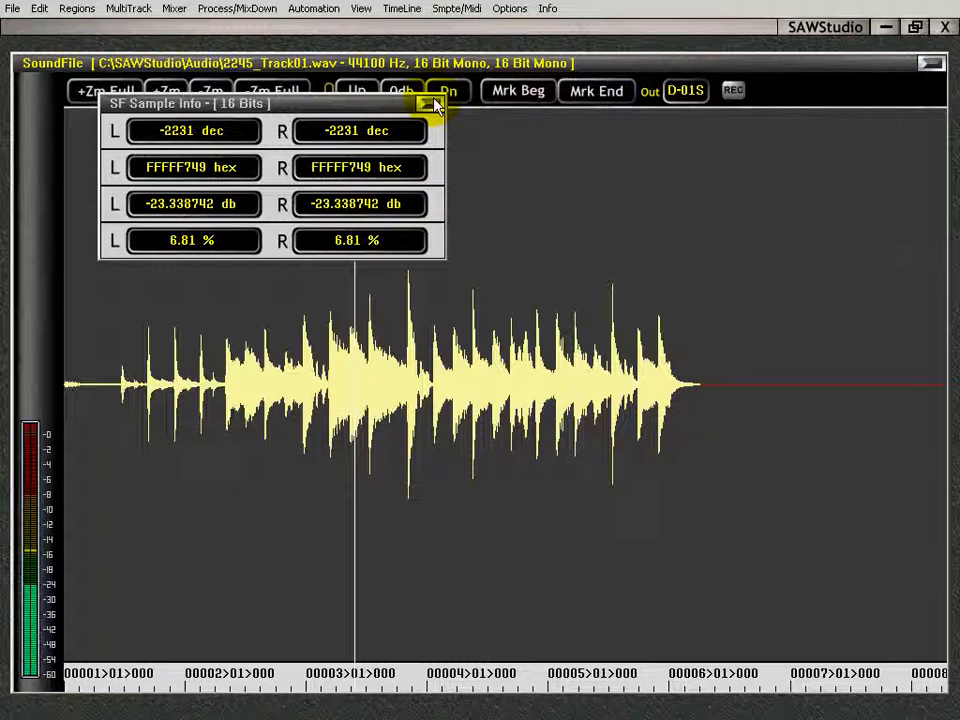
{"action": "left_click", "coordinate": [428, 104]}
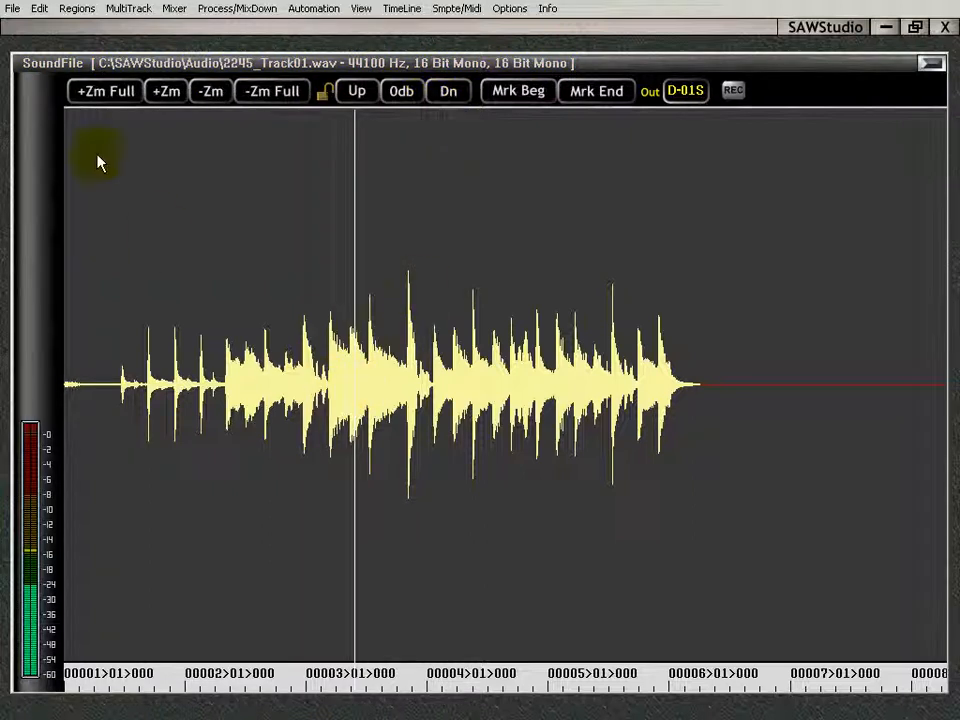
Step: Zoom the waveform in at the cursor down to individual samples, and return to the full zoomed-out view
{"action": "left_click", "coordinate": [98, 96]}
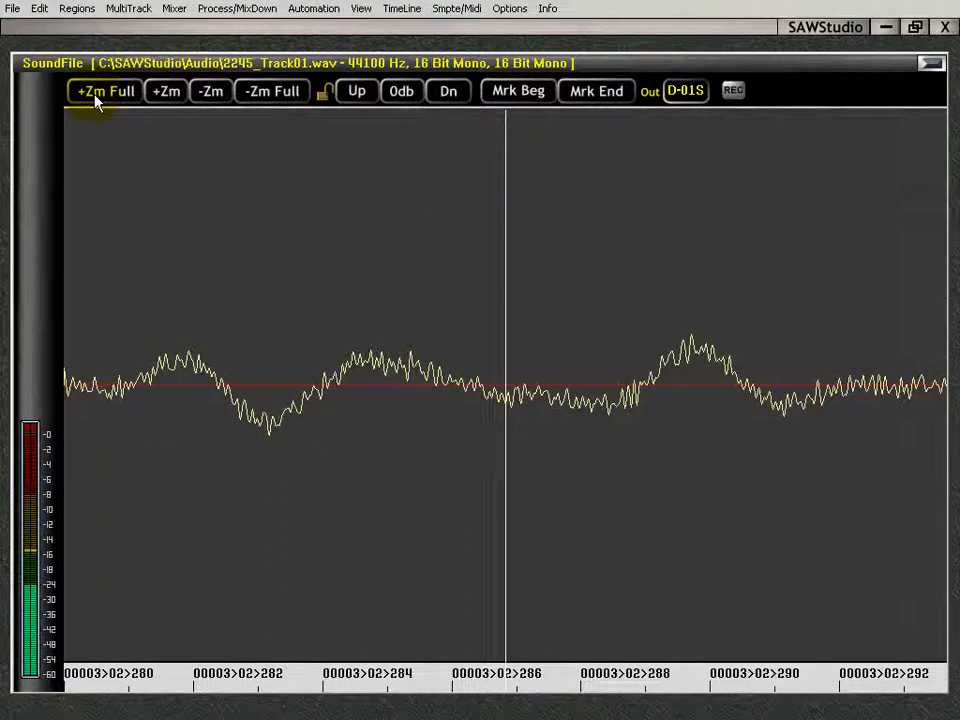
{"action": "left_click", "coordinate": [174, 96]}
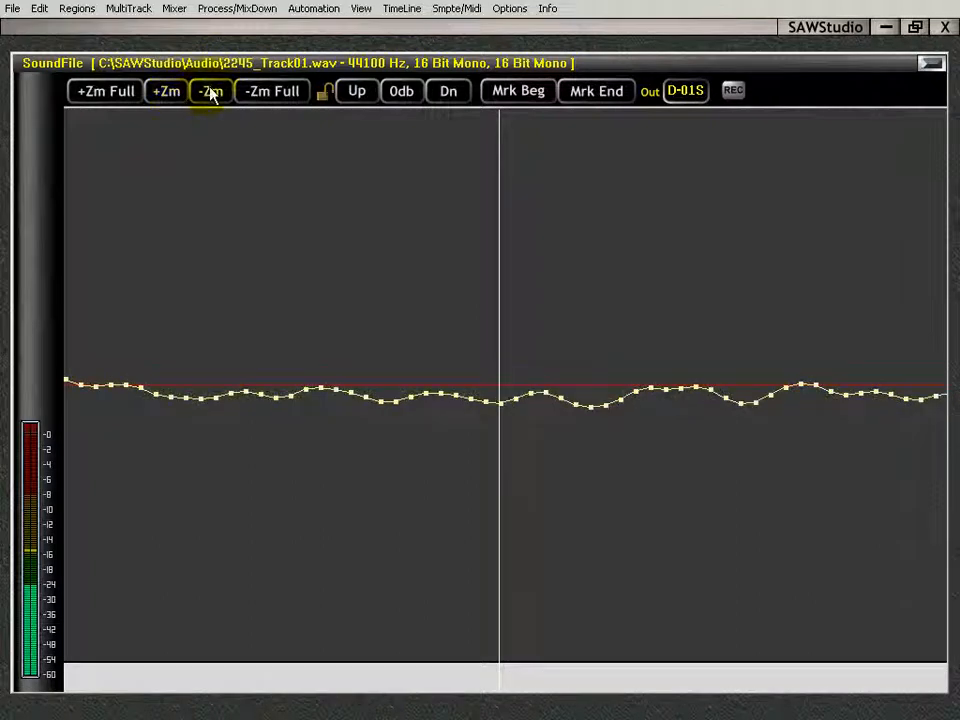
{"action": "left_click", "coordinate": [209, 95]}
{"action": "left_click", "coordinate": [211, 93]}
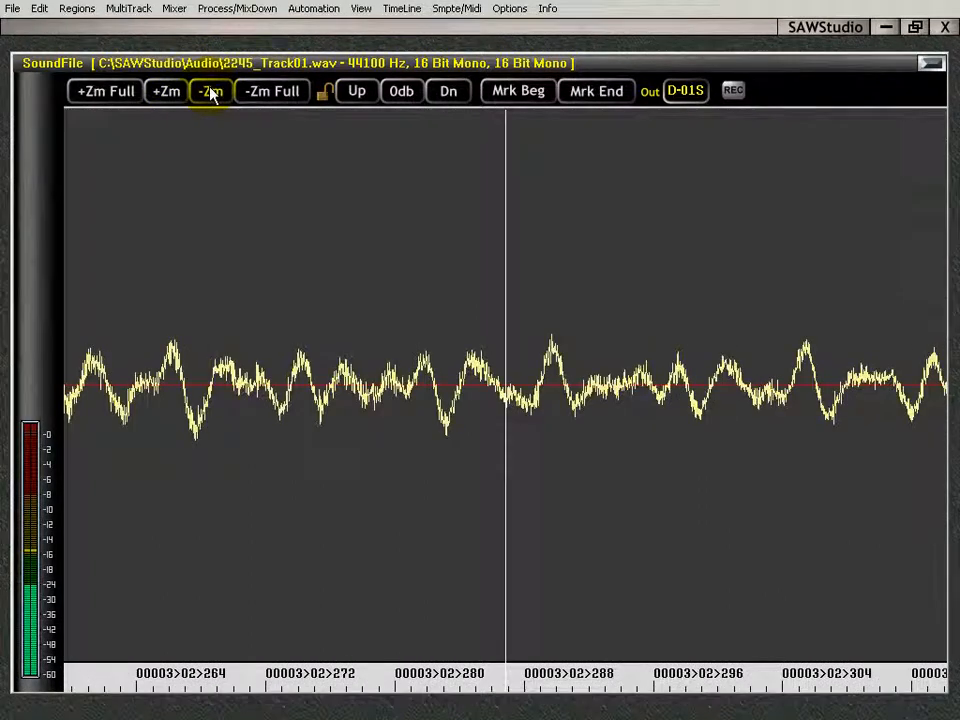
{"action": "left_click", "coordinate": [273, 92]}
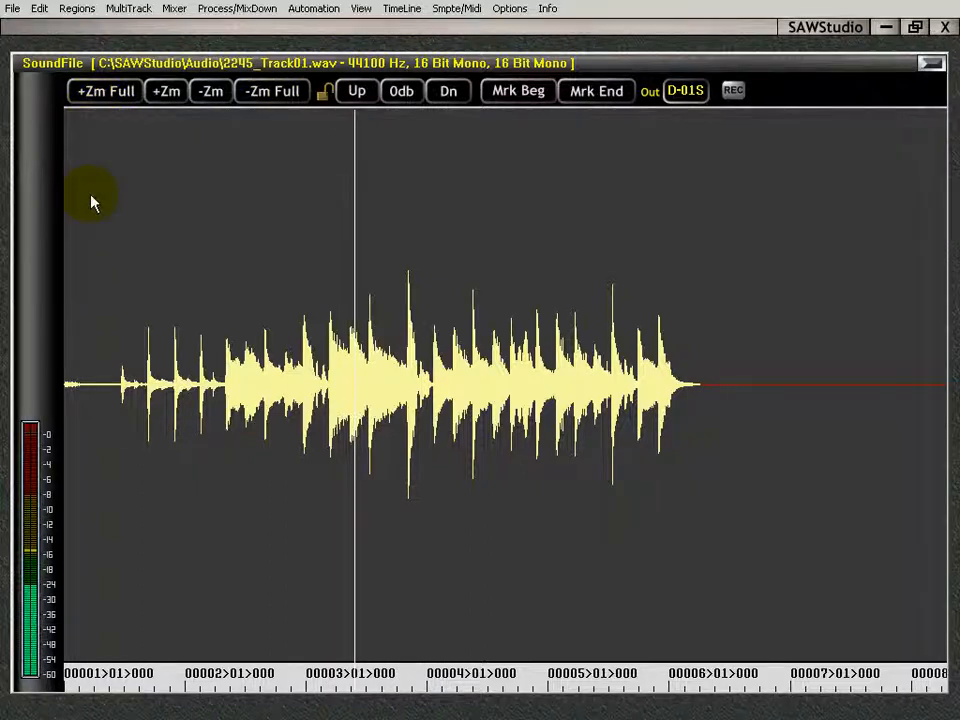
Step: Examine the waveform around the cursor at various time zoom levels, ending with the full zoomed-out view
{"action": "scroll", "coordinate": [91, 203], "scroll_direction": "up", "scroll_amount": 3}
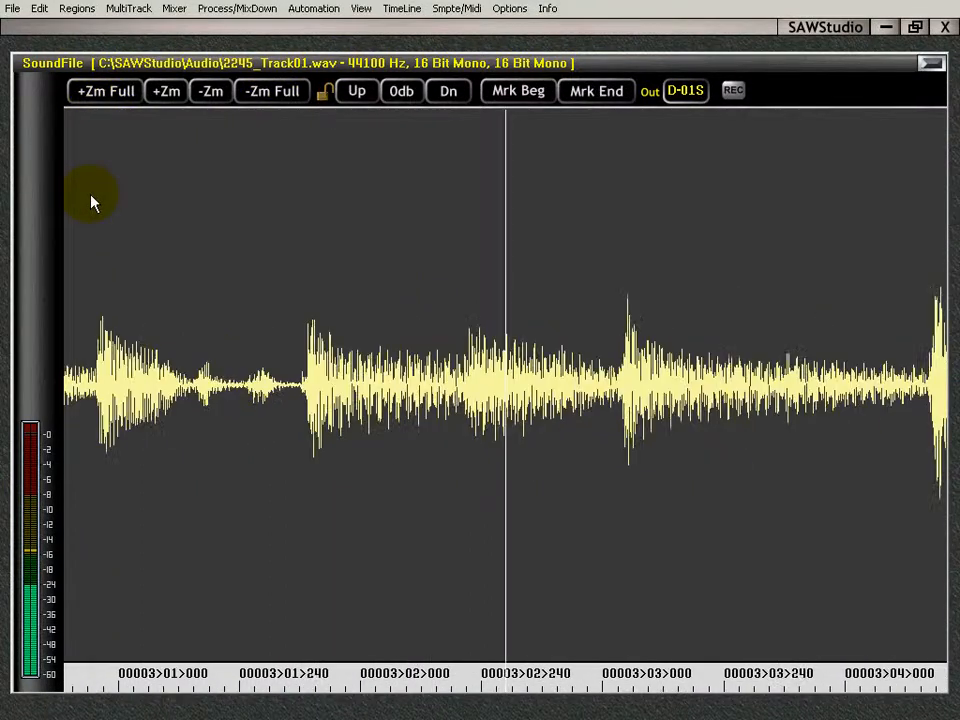
{"action": "scroll", "coordinate": [91, 203], "scroll_direction": "down", "scroll_amount": 3}
{"action": "scroll", "coordinate": [91, 203], "scroll_direction": "up", "scroll_amount": 3}
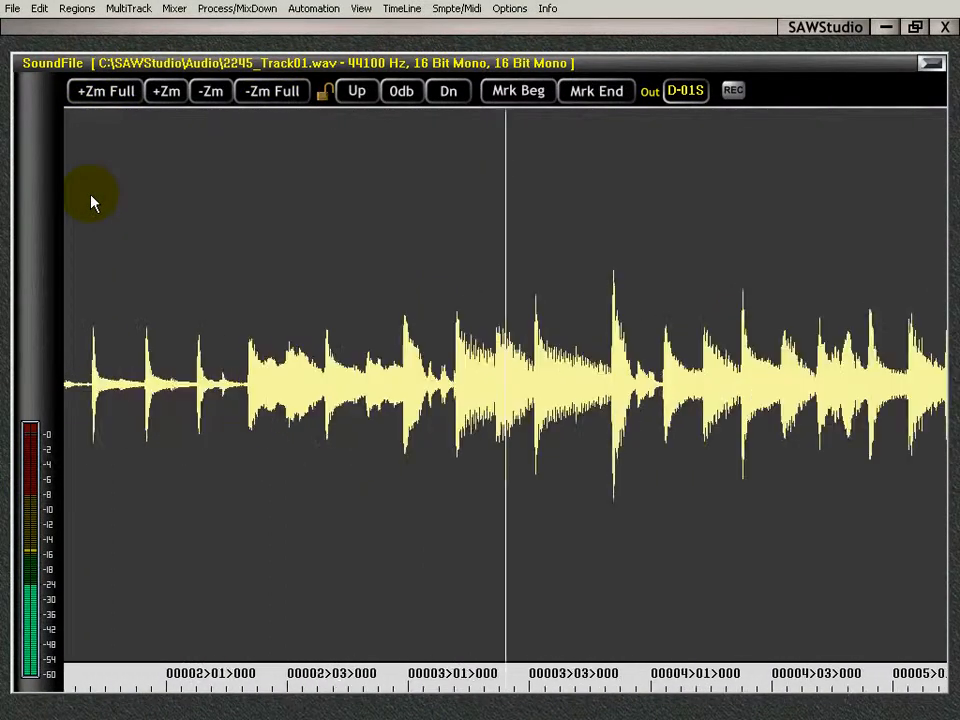
{"action": "scroll", "coordinate": [91, 203], "scroll_direction": "down", "scroll_amount": 1}
{"action": "scroll", "coordinate": [91, 203], "scroll_direction": "down", "scroll_amount": 1}
{"action": "scroll", "coordinate": [91, 203], "scroll_direction": "up", "scroll_amount": 2}
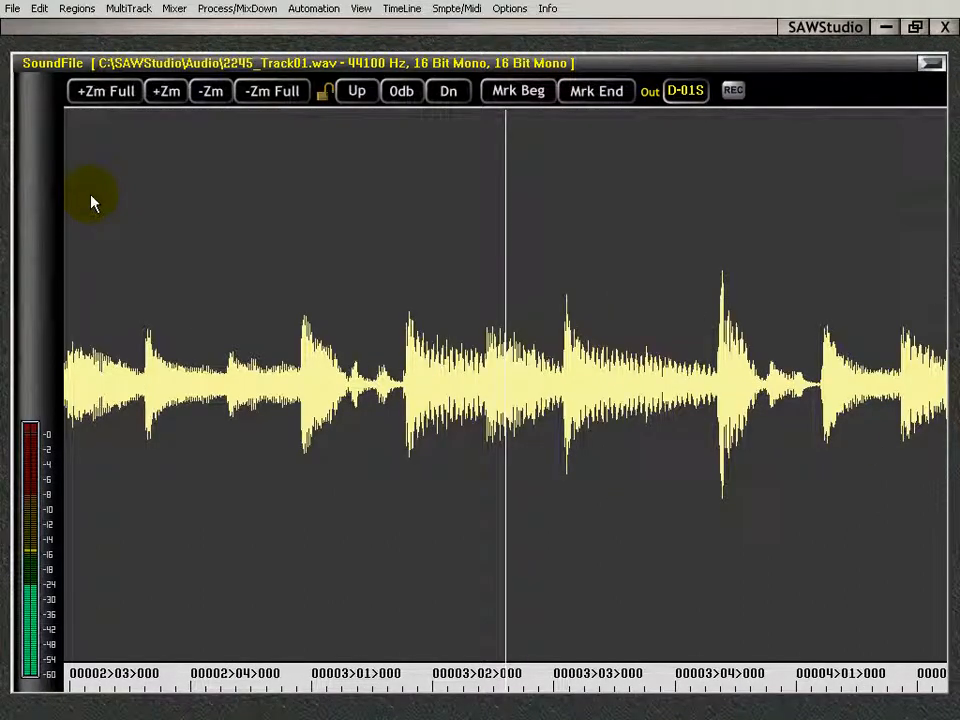
{"action": "scroll", "coordinate": [91, 203], "scroll_direction": "up", "scroll_amount": 5}
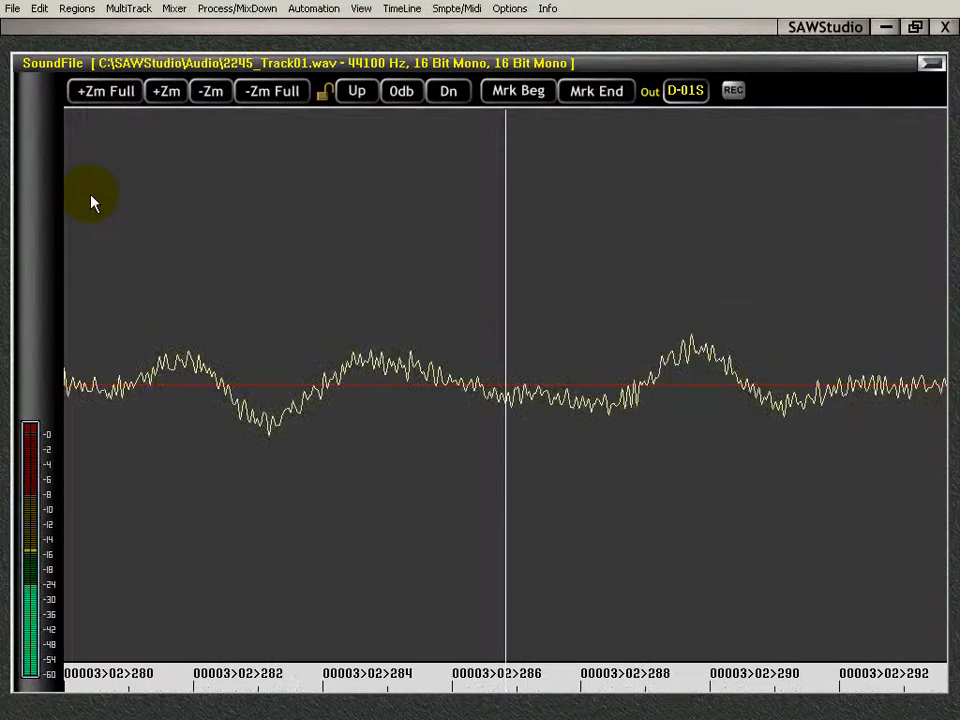
{"action": "scroll", "coordinate": [91, 203], "scroll_direction": "down", "scroll_amount": 2}
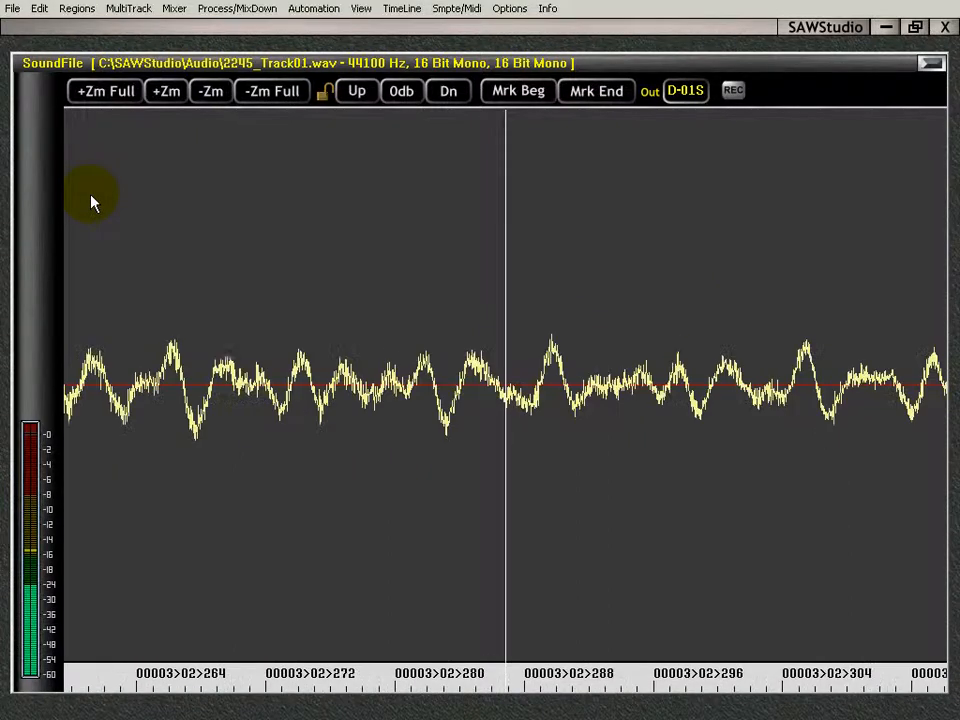
{"action": "scroll", "coordinate": [91, 203], "scroll_direction": "down", "scroll_amount": 1}
{"action": "scroll", "coordinate": [91, 203], "scroll_direction": "down", "scroll_amount": 5}
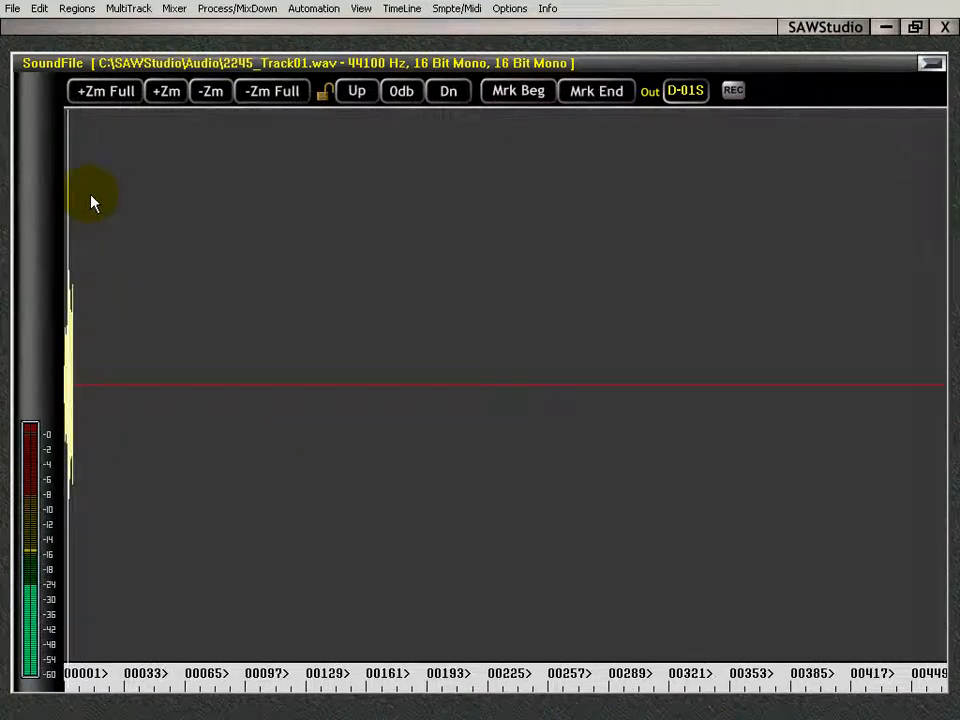
{"action": "scroll", "coordinate": [91, 203], "scroll_direction": "up", "scroll_amount": 5}
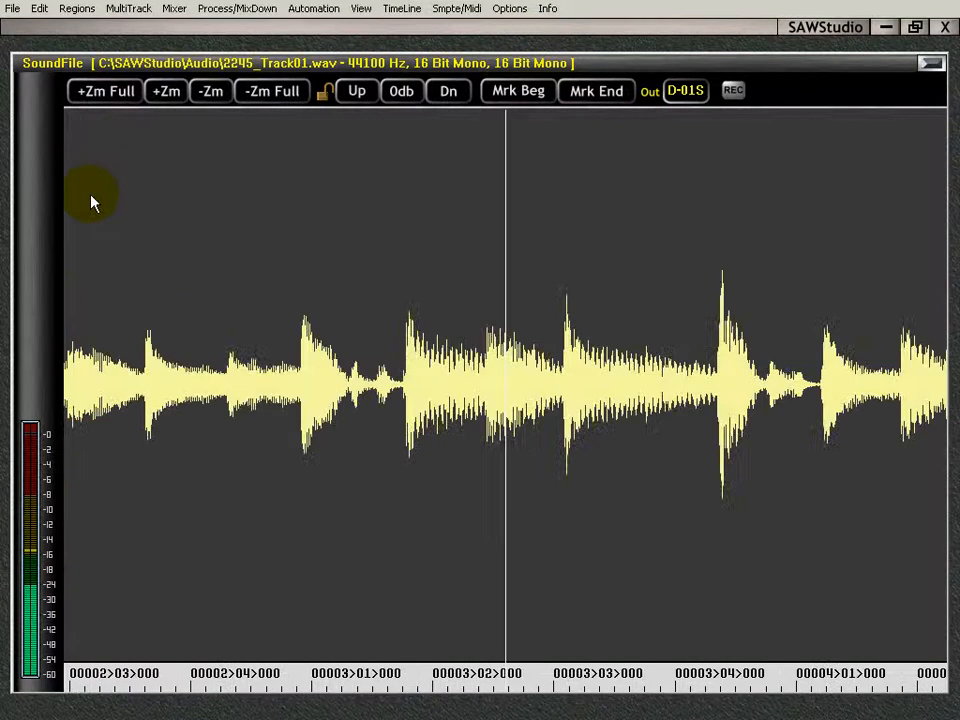
{"action": "left_click", "coordinate": [270, 97]}
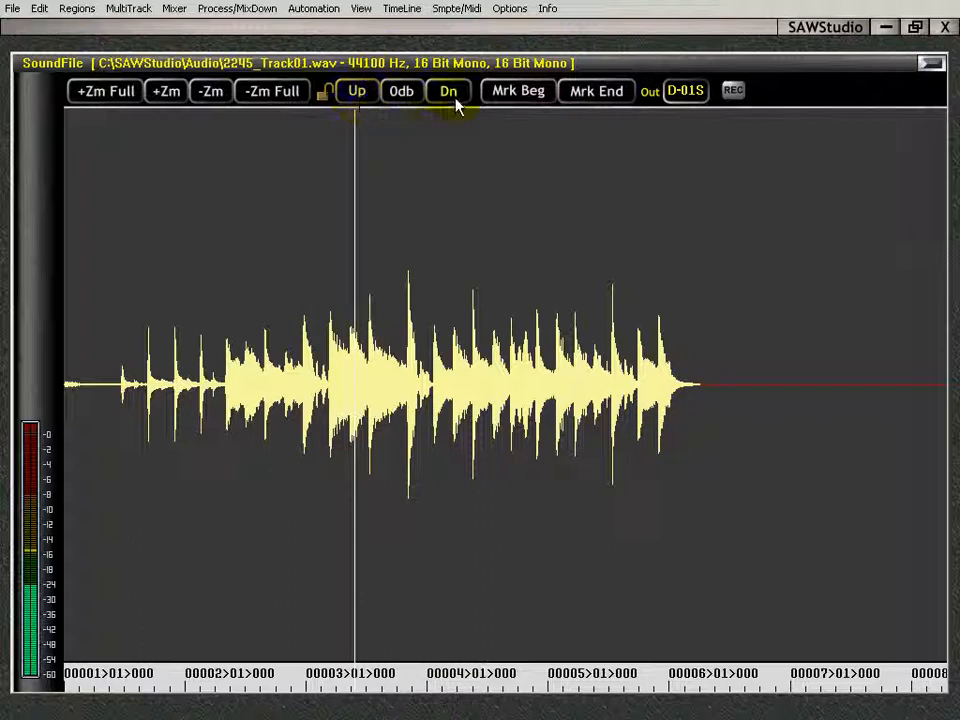
Step: Compare the waveform's amplitude display at magnified and normal levels, and reset the display to 0db
{"action": "left_click", "coordinate": [368, 94]}
{"action": "left_click", "coordinate": [368, 94]}
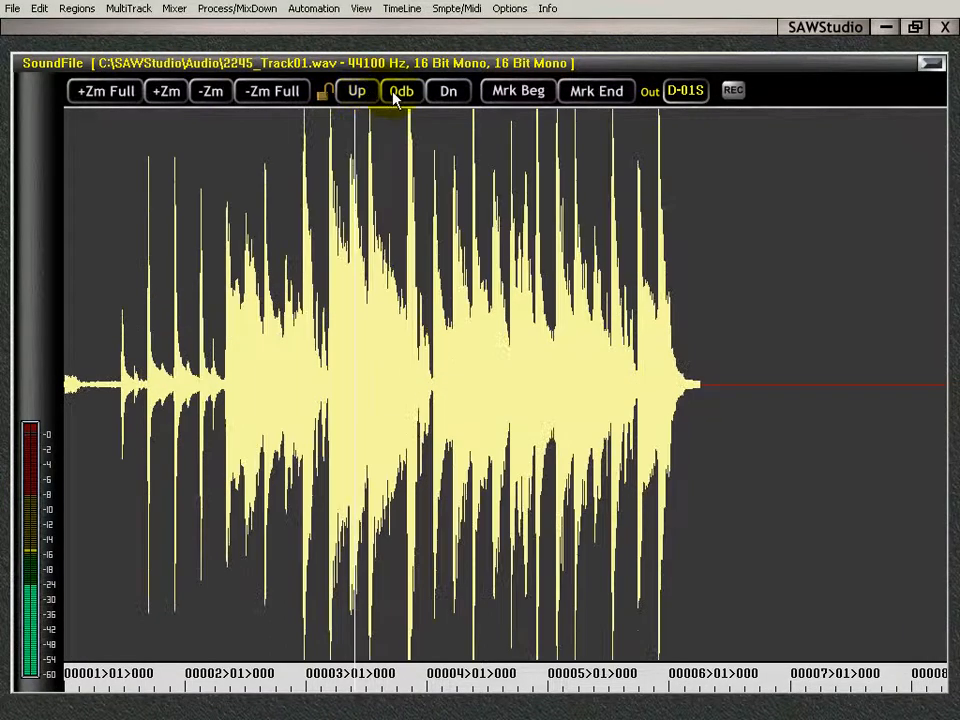
{"action": "left_click", "coordinate": [457, 99]}
{"action": "left_click", "coordinate": [458, 99]}
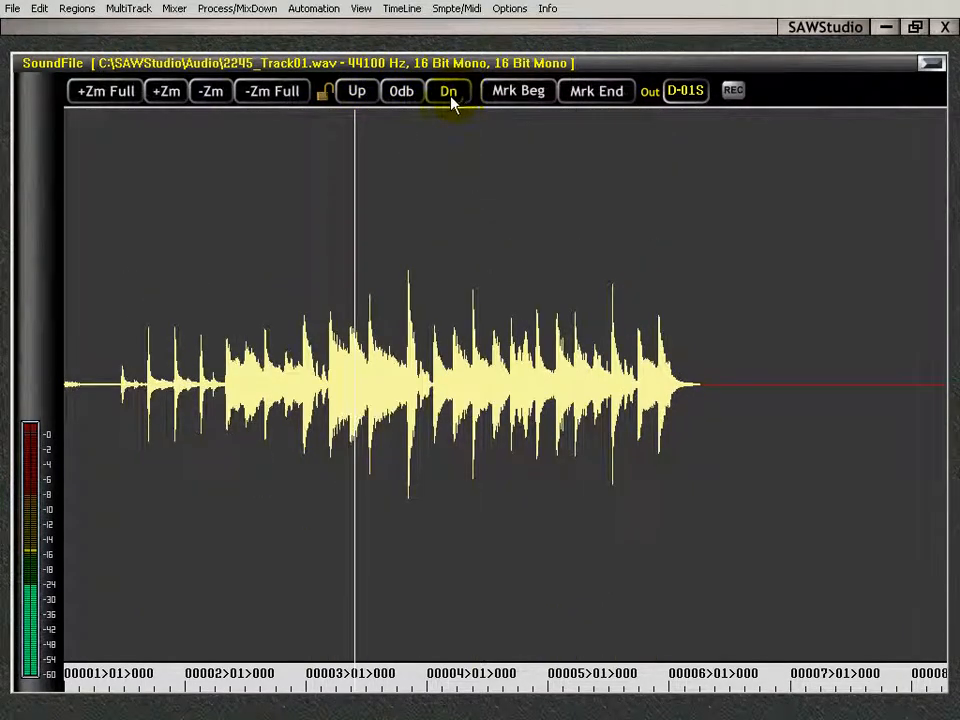
{"action": "left_click", "coordinate": [358, 94]}
{"action": "left_click", "coordinate": [358, 94]}
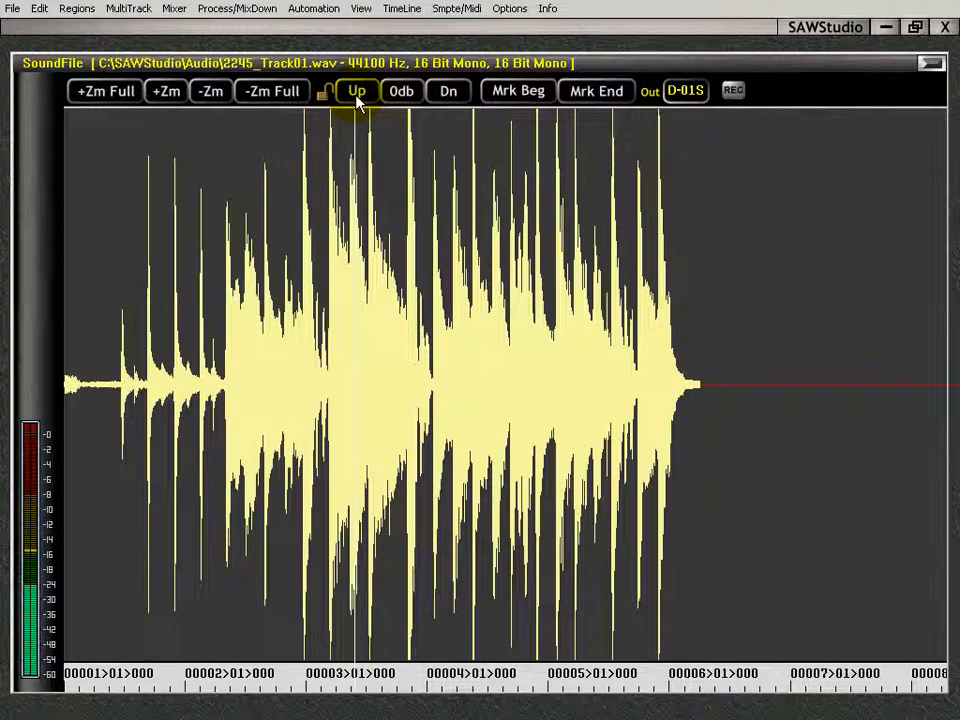
{"action": "left_click", "coordinate": [406, 96]}
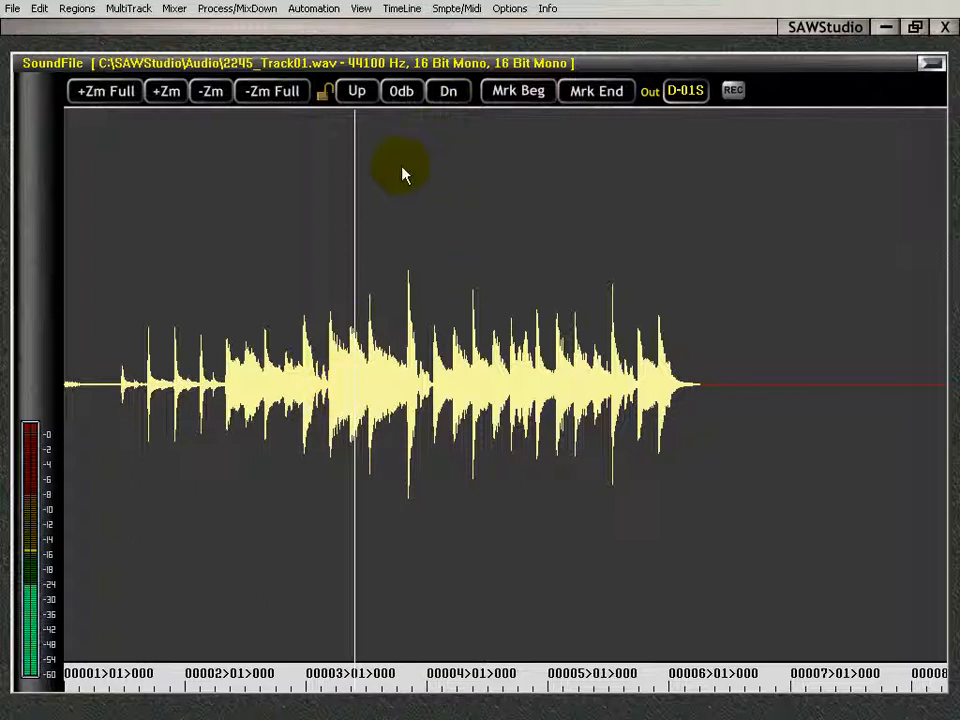
Step: Zoom the waveform fully in at the cursor, magnify its amplitude display two levels, and lower it by the same amount
{"action": "left_click", "coordinate": [106, 91]}
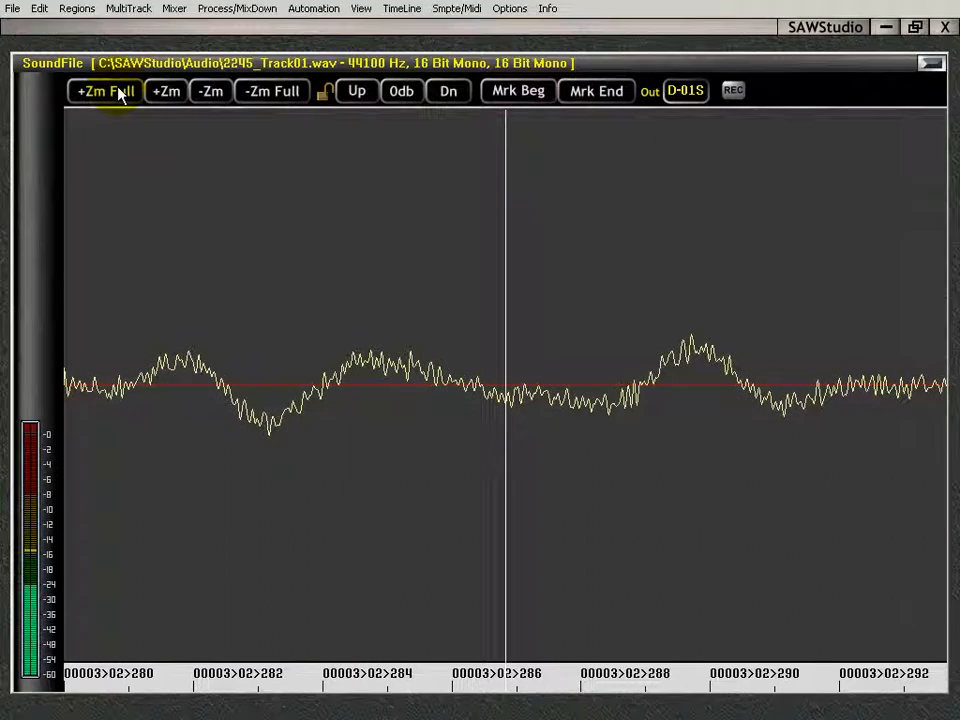
{"action": "key", "text": "shift+Page_Up"}
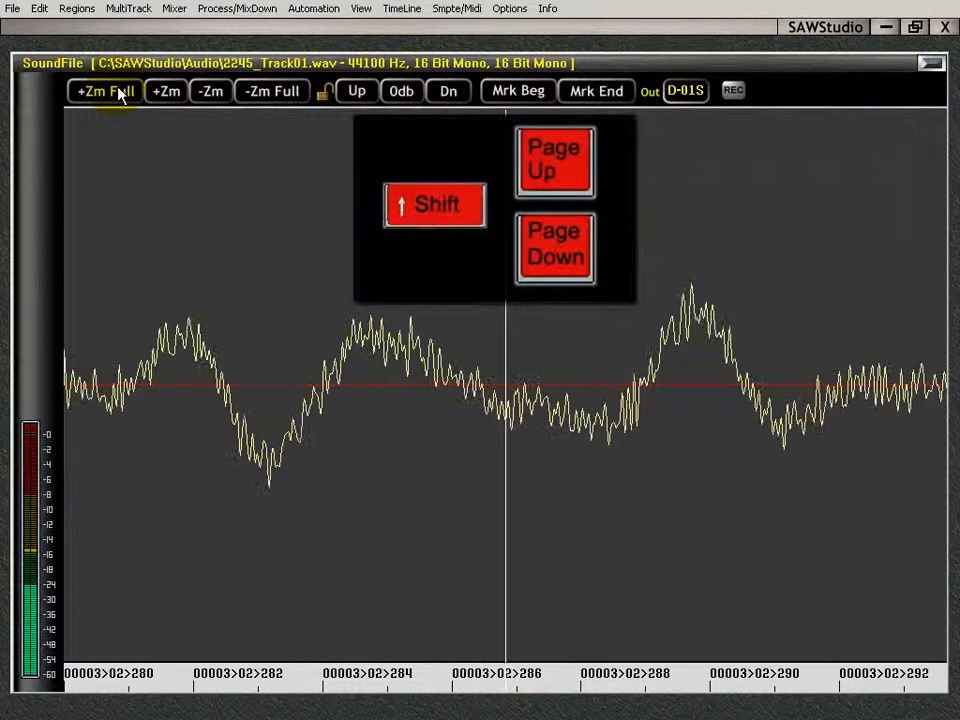
{"action": "key", "text": "shift+Page_Up"}
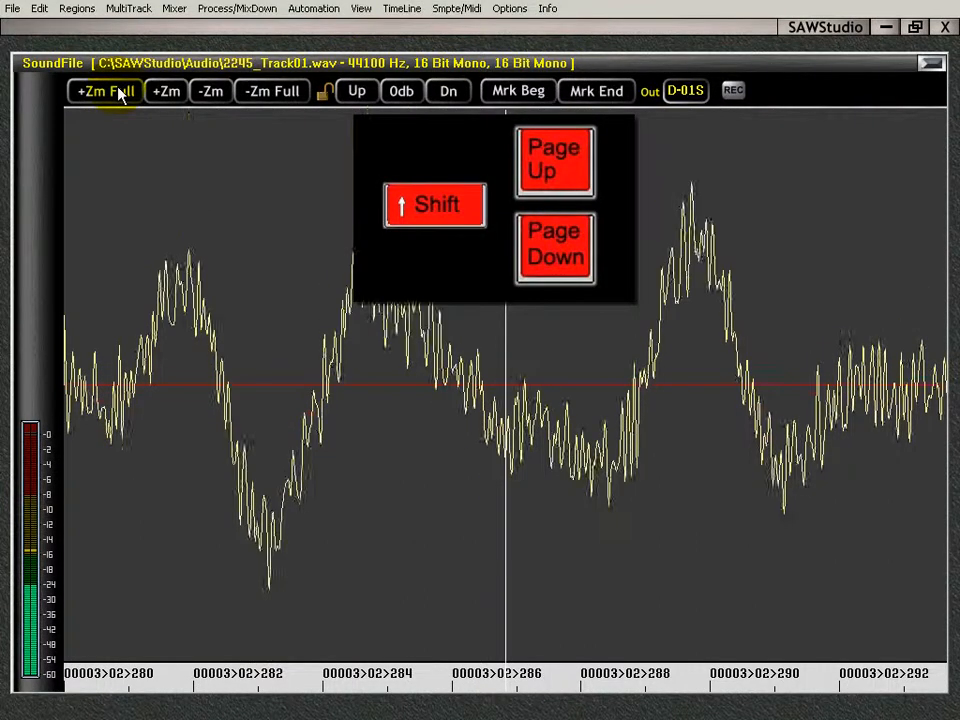
{"action": "key", "text": "shift+Page_Down"}
{"action": "key", "text": "shift+Page_Down"}
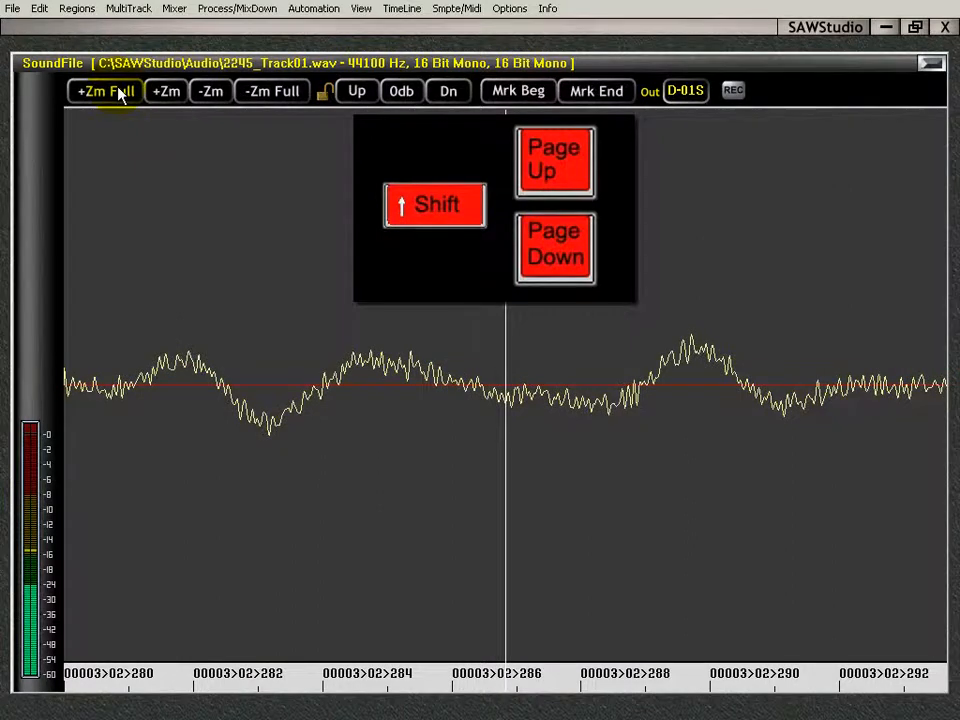
Step: Zoom in to the individual sample points and examine them at several amplitude magnifications
{"action": "left_click", "coordinate": [119, 94]}
{"action": "left_click", "coordinate": [119, 94]}
{"action": "left_click", "coordinate": [119, 94]}
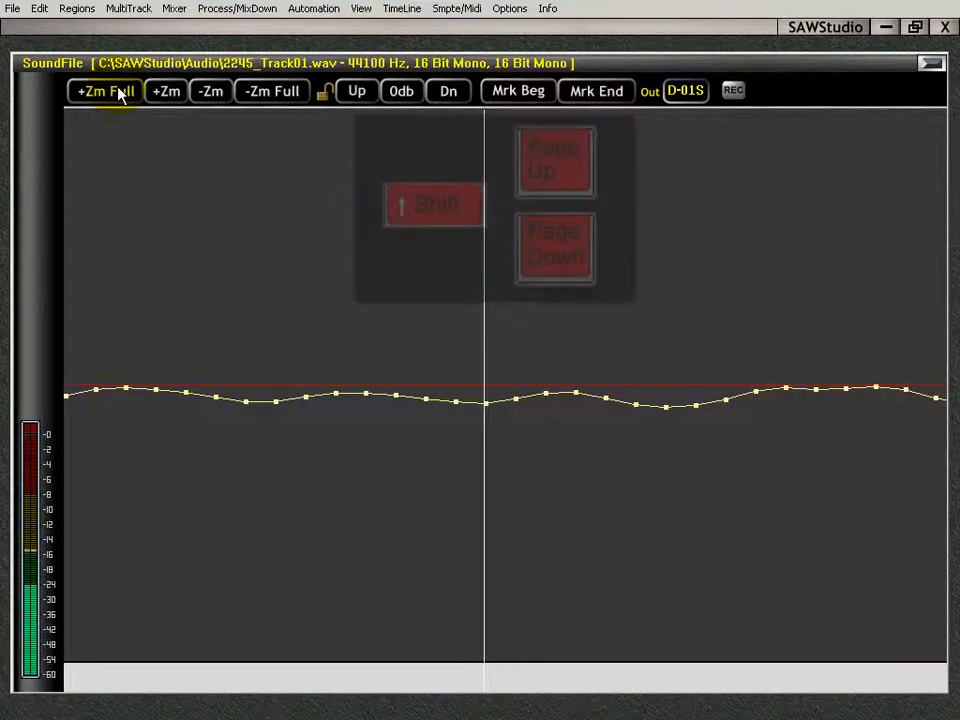
{"action": "key", "text": "shift+Page_Up"}
{"action": "key", "text": "shift+Page_Up"}
{"action": "key", "text": "shift+Page_Up"}
{"action": "key", "text": "shift+Page_Down"}
{"action": "key", "text": "shift+Page_Down"}
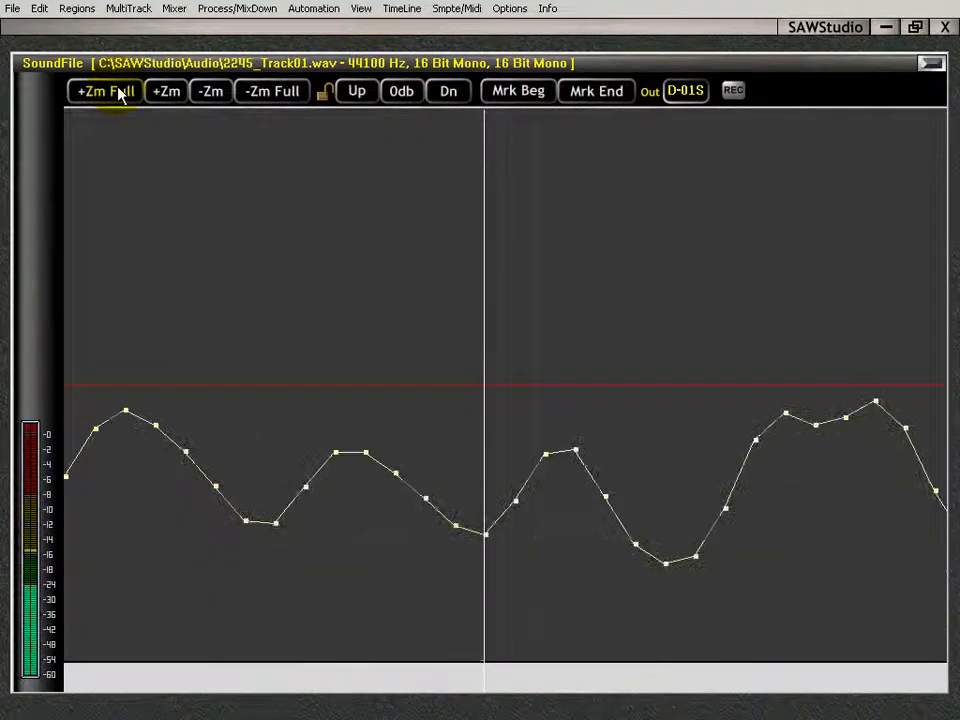
{"action": "key", "text": "shift+Page_Up"}
{"action": "key", "text": "shift+Page_Up"}
Step: Zoom the time view back out to roughly measures 2 to 4 and reset the amplitude display to 0db
{"action": "key", "text": "Page_Down"}
{"action": "key", "text": "Page_Down"}
{"action": "key", "text": "Page_Down"}
{"action": "key", "text": "Page_Down"}
{"action": "key", "text": "Page_Down"}
{"action": "key", "text": "Page_Down"}
{"action": "key", "text": "Page_Down"}
{"action": "key", "text": "Page_Down"}
{"action": "key", "text": "Page_Down"}
{"action": "key", "text": "Page_Down"}
{"action": "key", "text": "Page_Down"}
{"action": "key", "text": "Page_Down"}
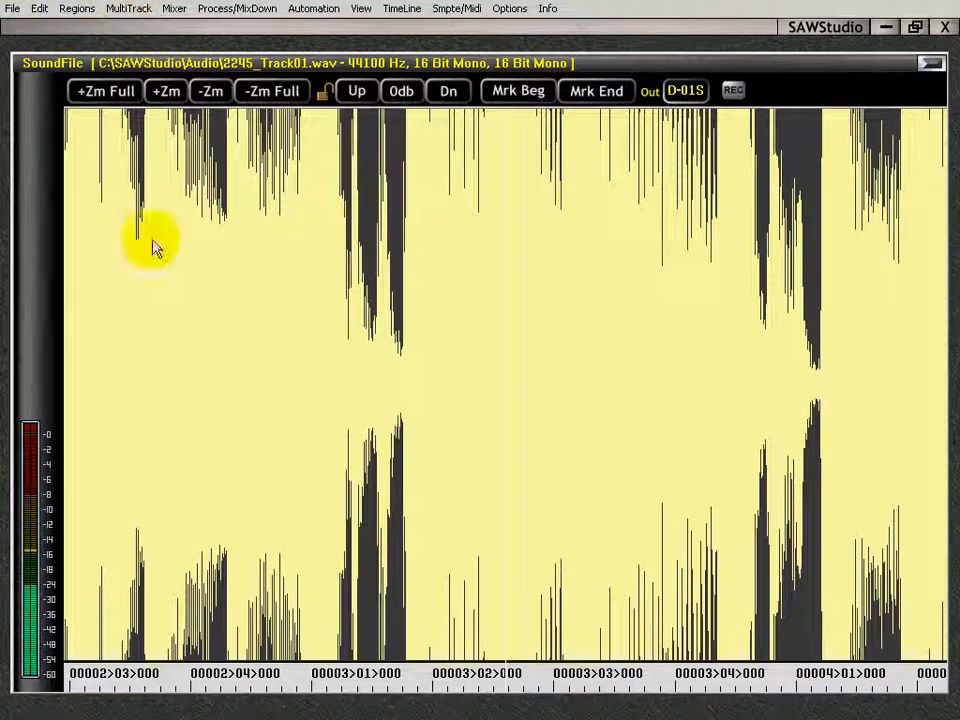
{"action": "left_click", "coordinate": [401, 93]}
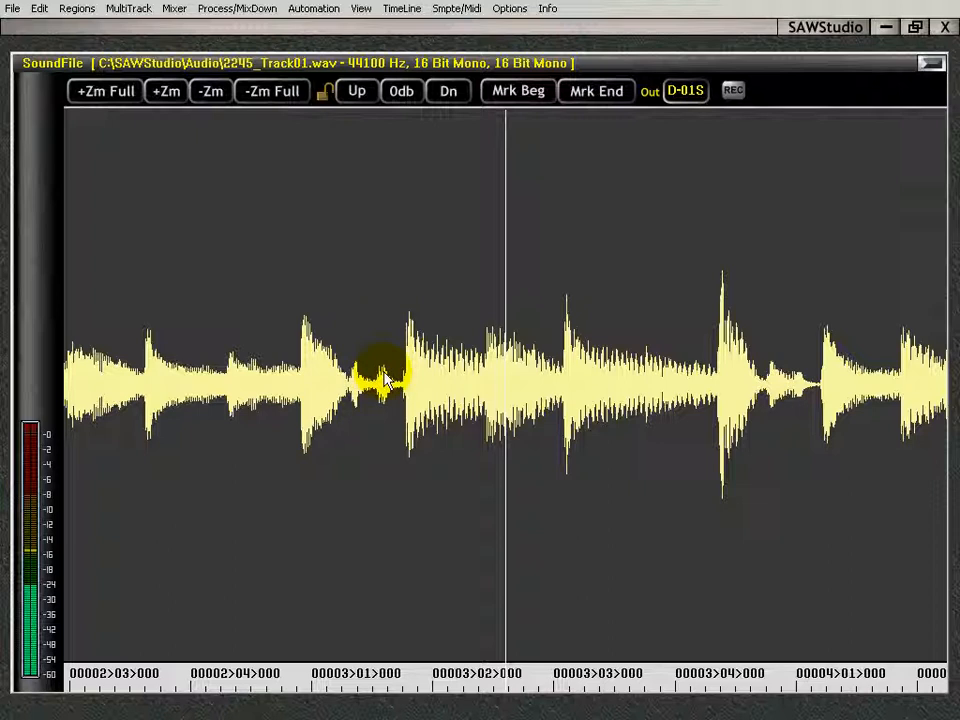
Step: Examine the waveform by raising its amplitude display two levels and lowering it two levels, repeating the comparison several times
{"action": "left_click", "coordinate": [357, 93]}
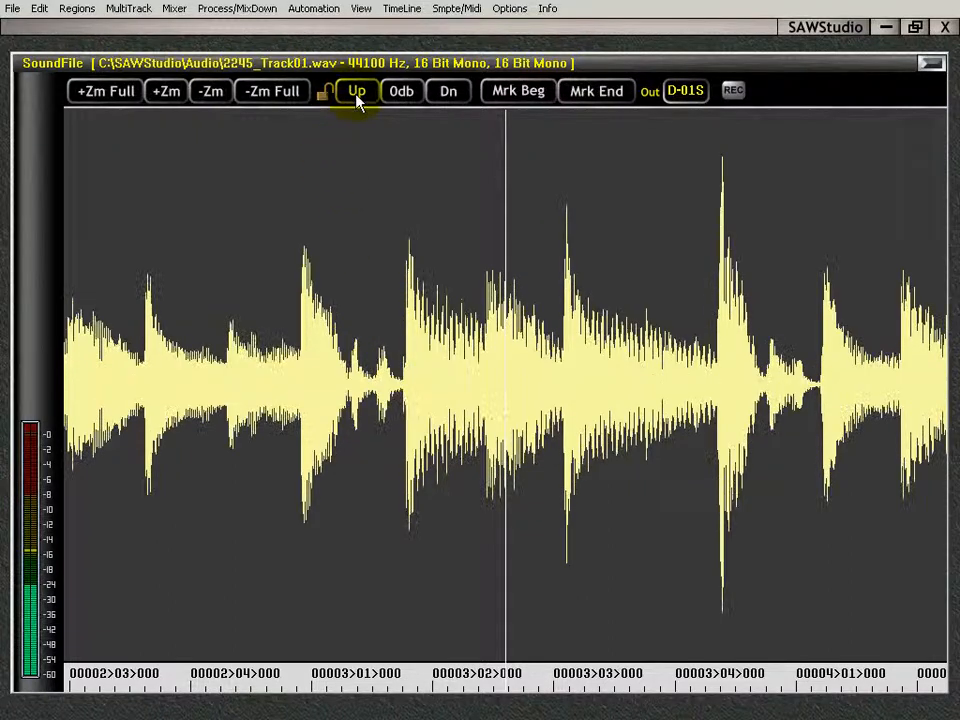
{"action": "left_click", "coordinate": [360, 95]}
{"action": "left_click", "coordinate": [449, 93]}
{"action": "left_click", "coordinate": [449, 93]}
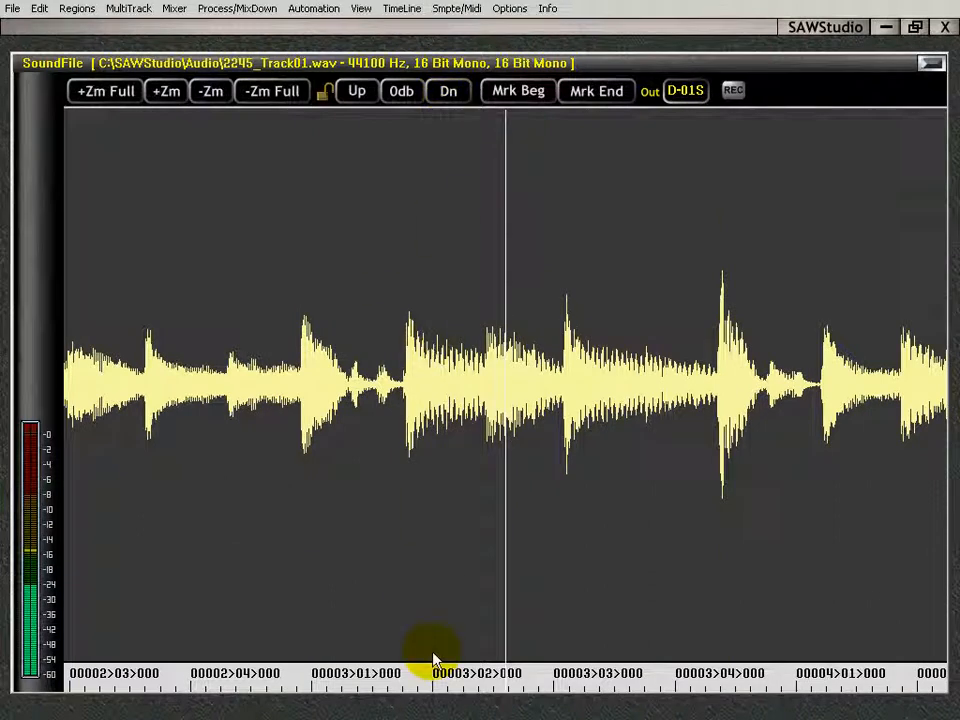
{"action": "key", "text": "Up"}
{"action": "key", "text": "Up"}
{"action": "key", "text": "Down"}
{"action": "key", "text": "Down"}
{"action": "key", "text": "Up"}
{"action": "key", "text": "Up"}
{"action": "key", "text": "Down"}
{"action": "key", "text": "Down"}
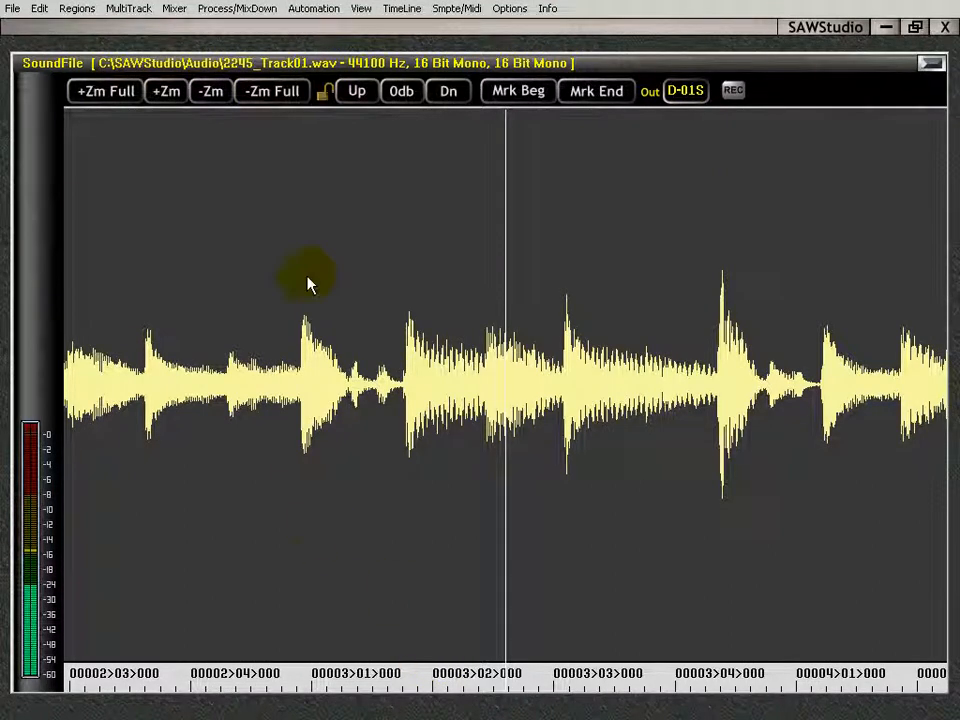
Step: Show the whole waveform and move the cursor to the file's start, its end, and back to the start
{"action": "left_click", "coordinate": [266, 92]}
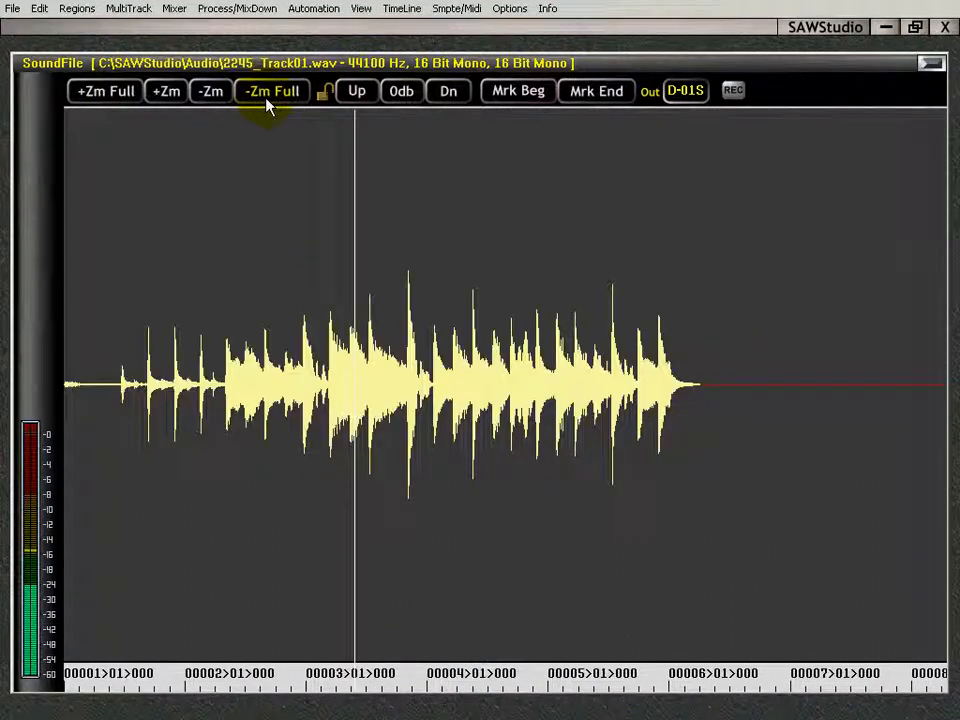
{"action": "key", "text": "space"}
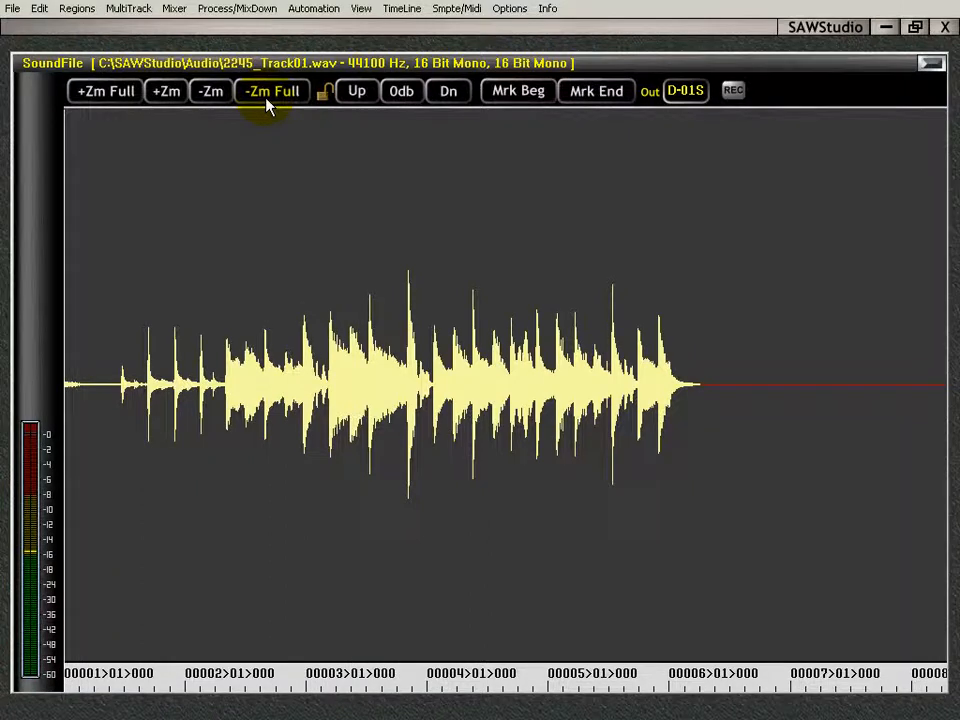
{"action": "key", "text": "End"}
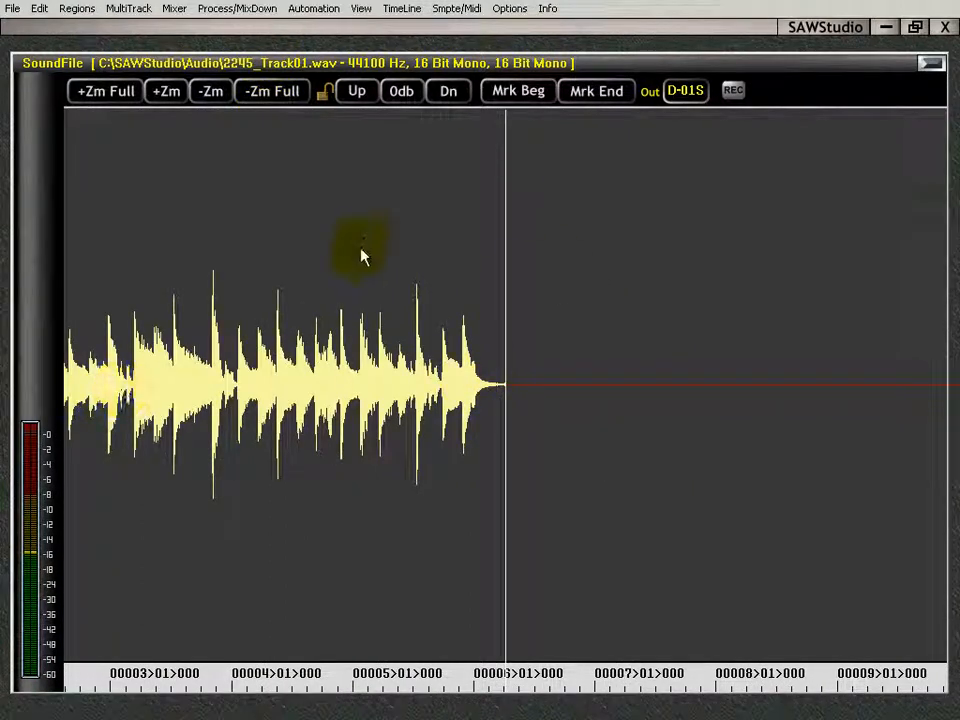
{"action": "key", "text": "Home"}
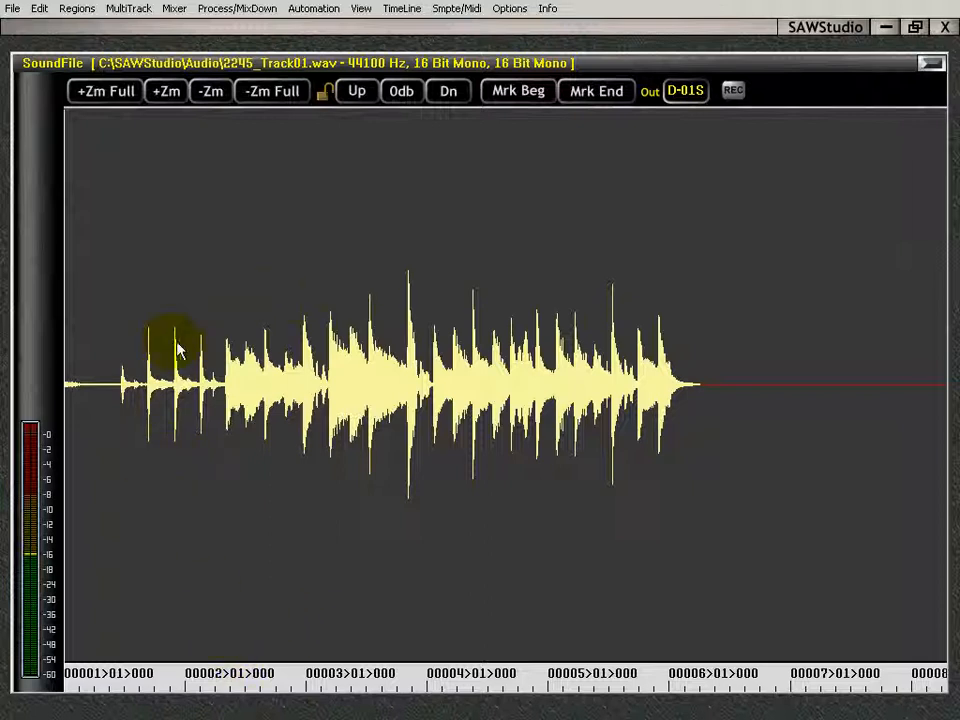
Step: Place the cursor at several points along the waveform, including one near the end of measure 5, finishing just before measure 3
{"action": "left_click", "coordinate": [321, 390]}
{"action": "left_click", "coordinate": [420, 390]}
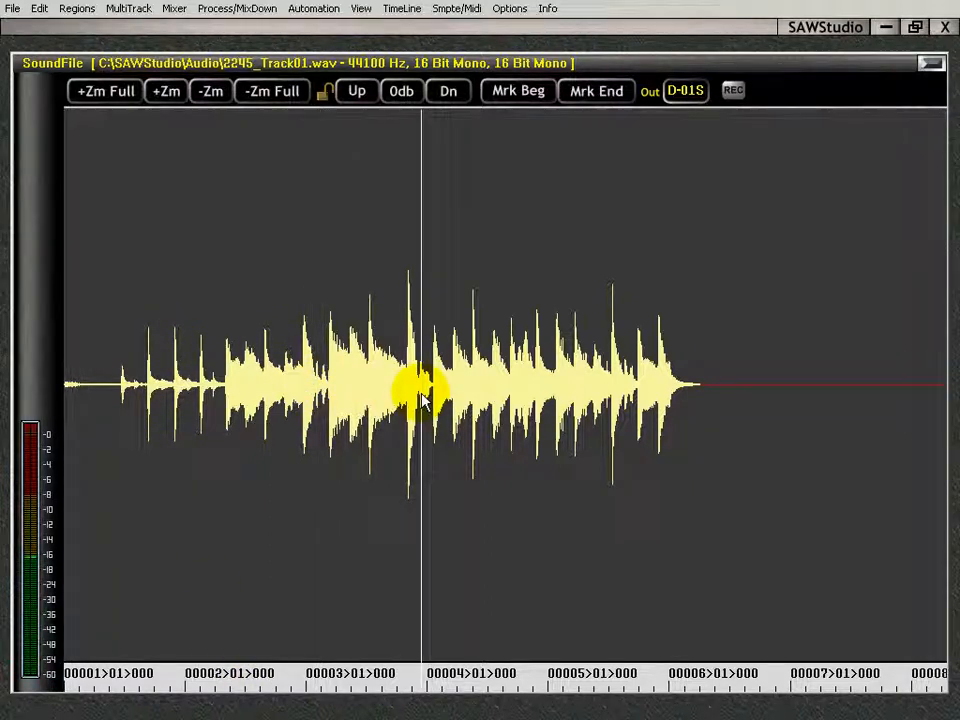
{"action": "left_click", "coordinate": [612, 385]}
{"action": "left_click", "coordinate": [506, 394]}
{"action": "left_click", "coordinate": [313, 388]}
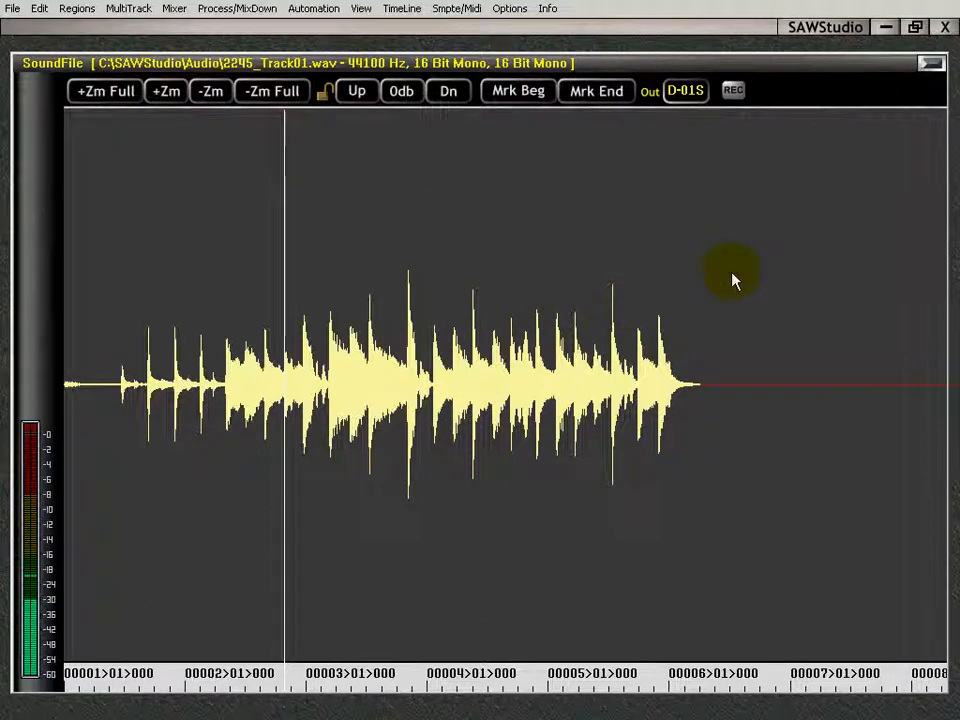
{"action": "left_click", "coordinate": [651, 285]}
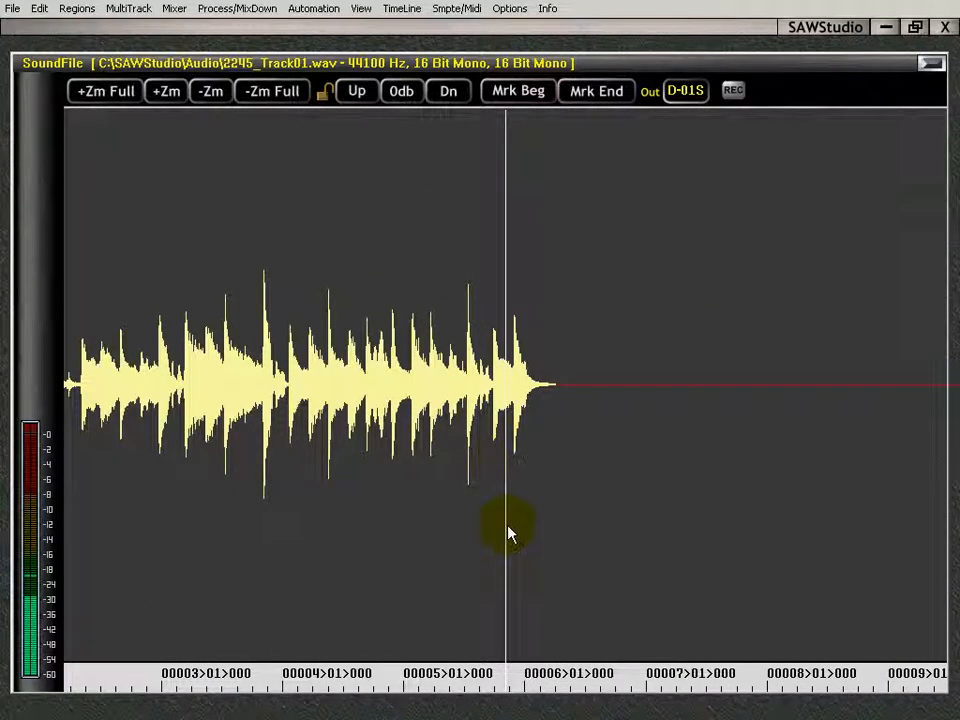
{"action": "left_click", "coordinate": [152, 430]}
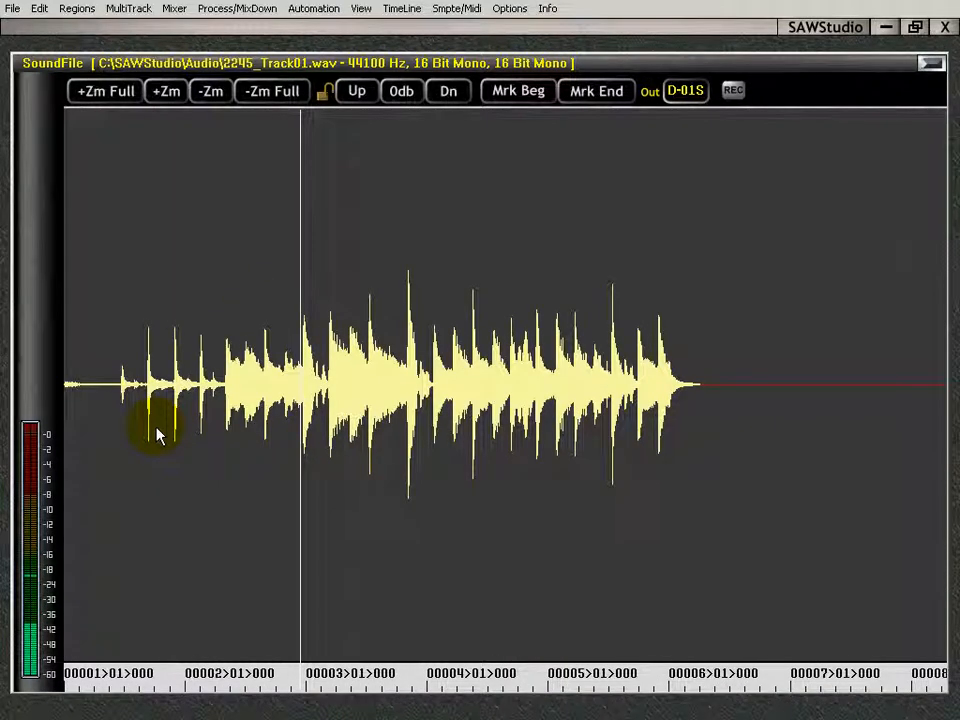
Step: Examine the waveform around 2>04>420 by zooming in on the cursor, and return to the full view
{"action": "scroll", "coordinate": [157, 435], "scroll_direction": "up", "scroll_amount": 5}
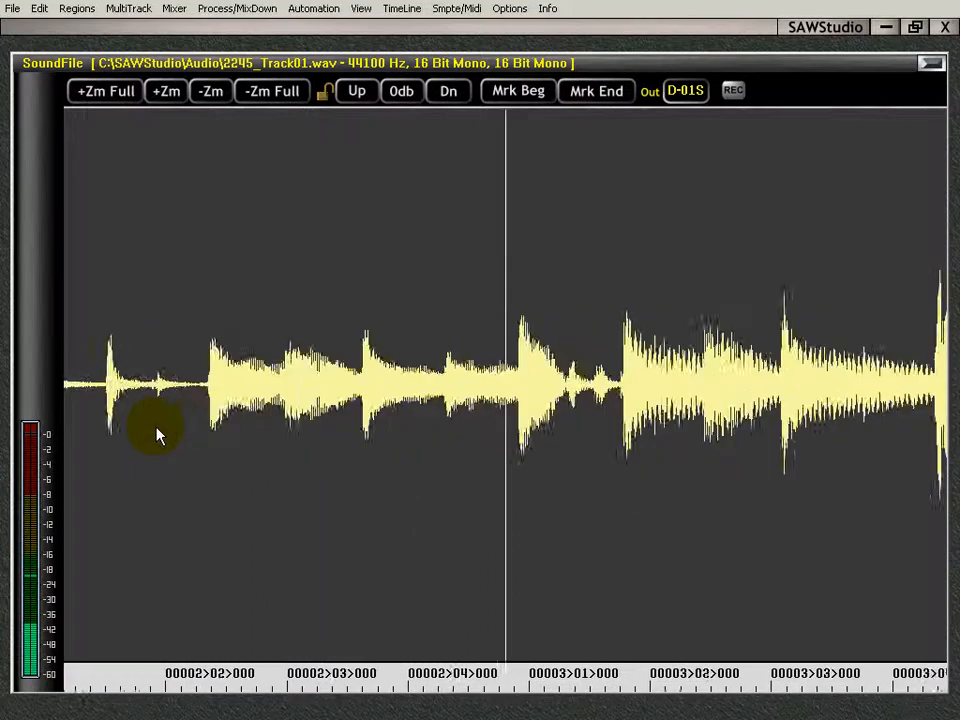
{"action": "scroll", "coordinate": [157, 435], "scroll_direction": "up", "scroll_amount": 1}
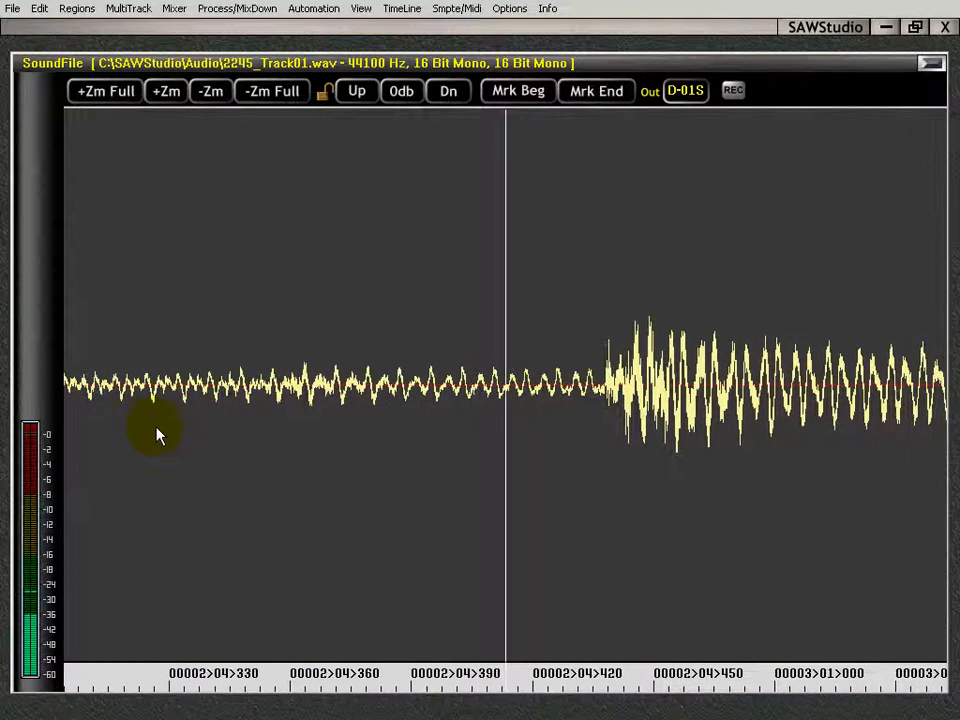
{"action": "key", "text": "space"}
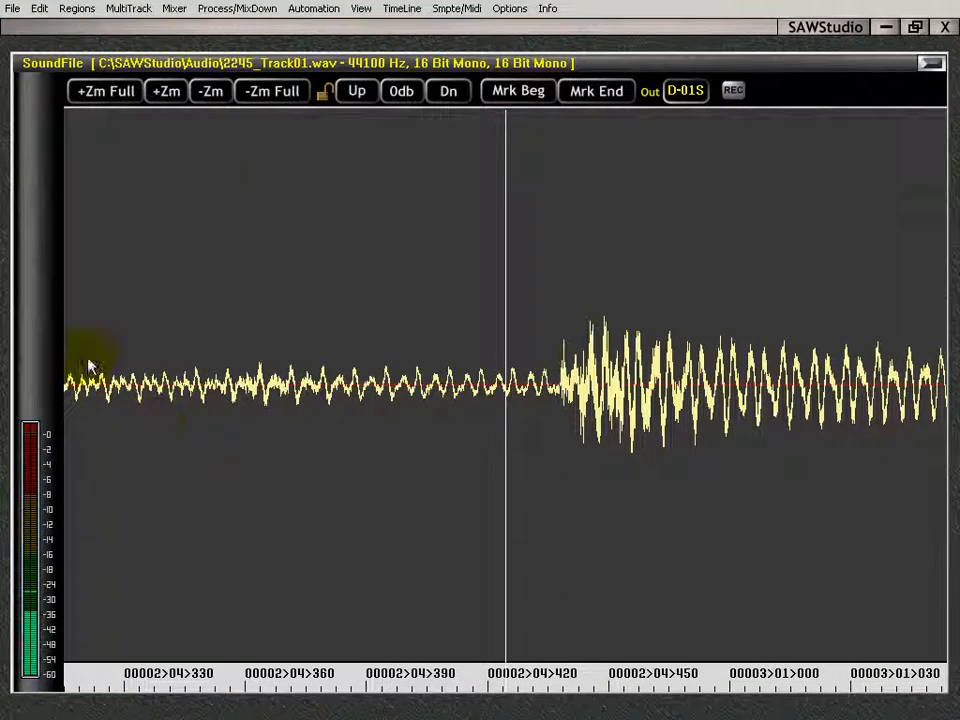
{"action": "left_click", "coordinate": [294, 94]}
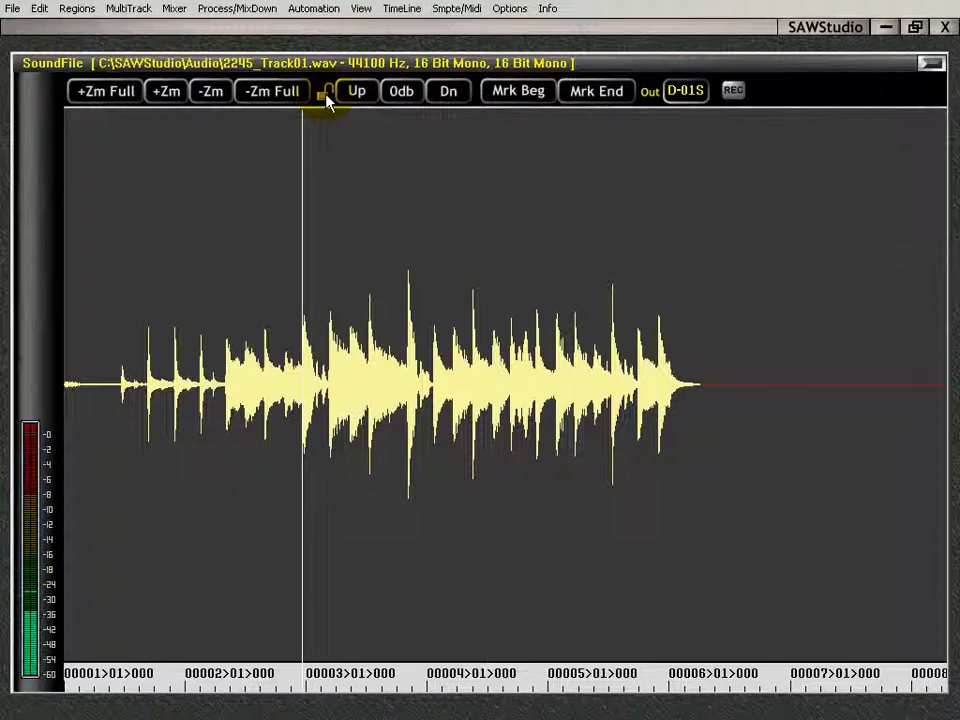
Step: Lock the time zoom at a view of about 29 measures and restore the SoundFile window to its smaller size
{"action": "scroll", "coordinate": [327, 101], "scroll_direction": "down", "scroll_amount": 5}
{"action": "scroll", "coordinate": [327, 101], "scroll_direction": "up", "scroll_amount": 3}
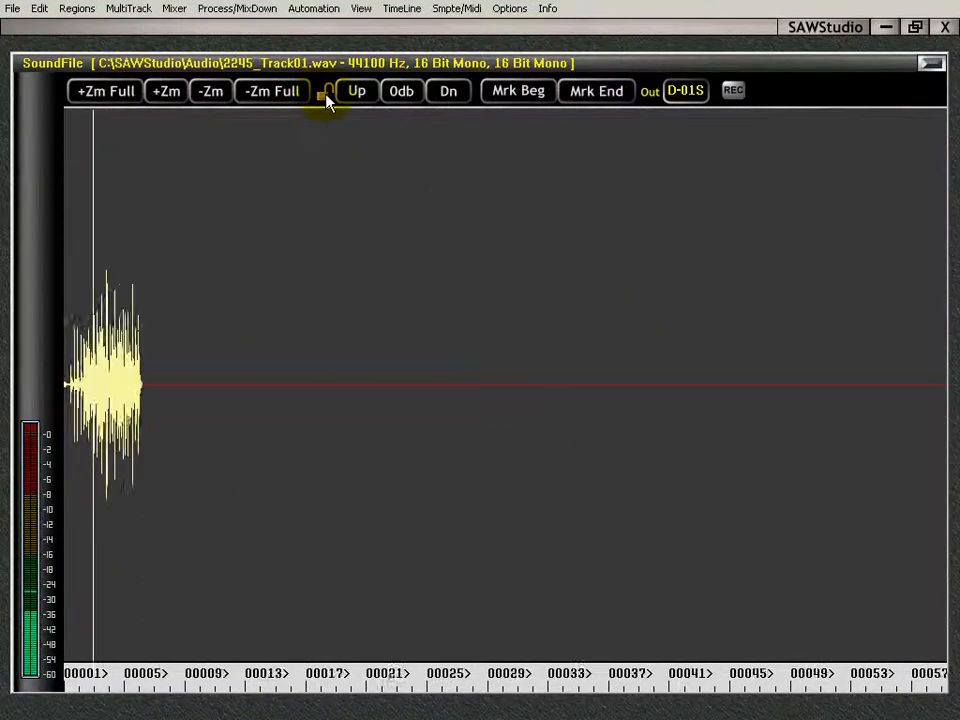
{"action": "scroll", "coordinate": [327, 101], "scroll_direction": "up", "scroll_amount": 1}
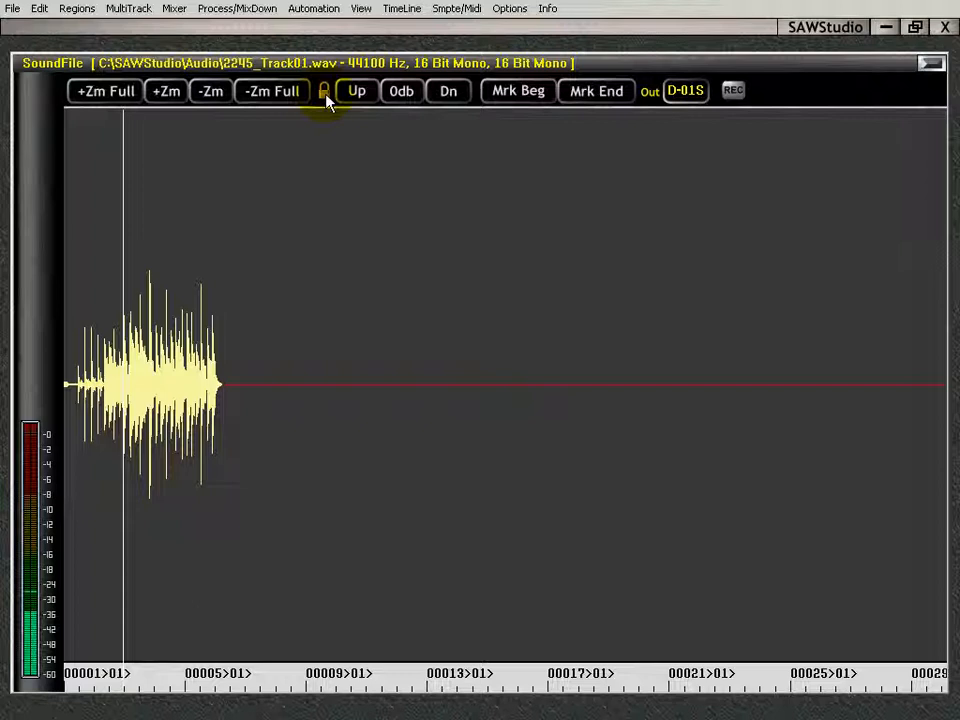
{"action": "key", "text": "Tab"}
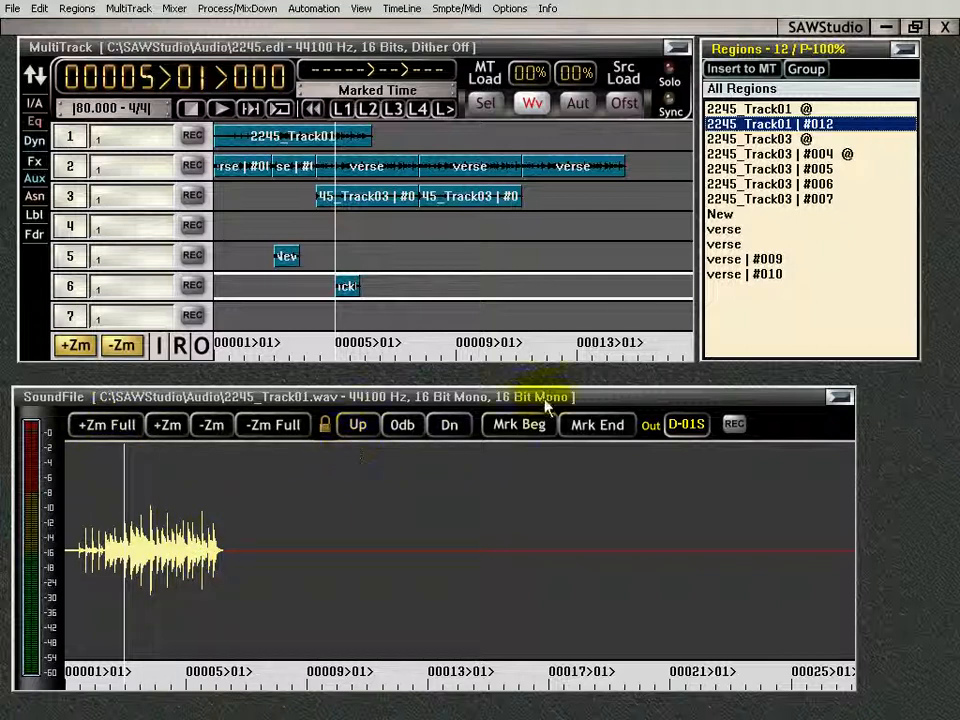
Step: With the zoom locked, display regions 2245_Track03 | #006 and #007 from the region list, plus MultiTrack entries on tracks 3 and 1
{"action": "left_click", "coordinate": [773, 186]}
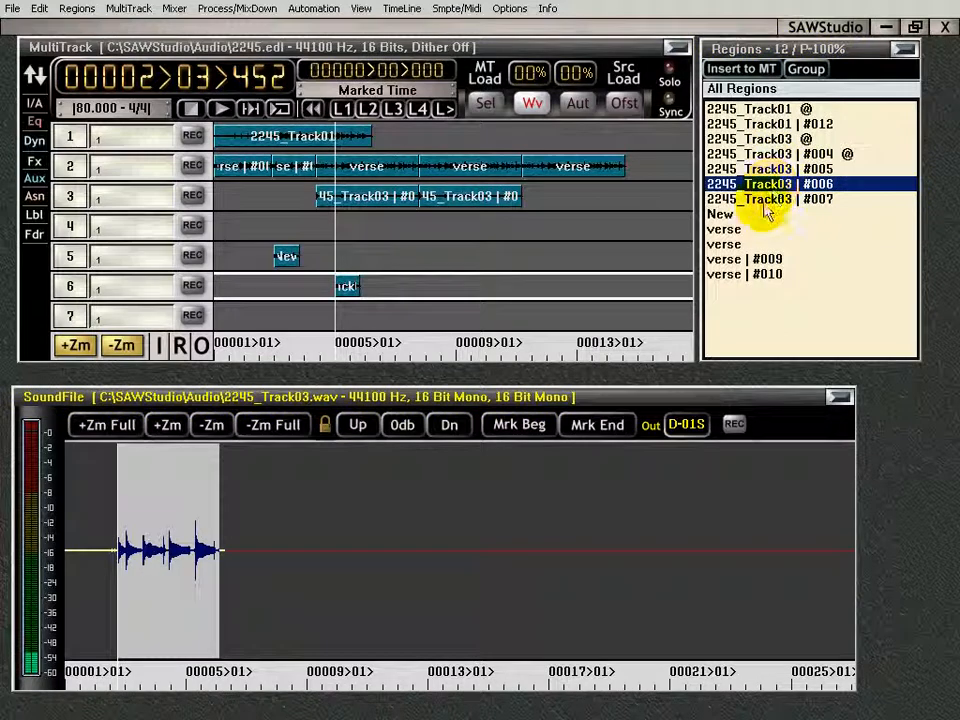
{"action": "left_click", "coordinate": [750, 201]}
{"action": "left_click", "coordinate": [449, 202]}
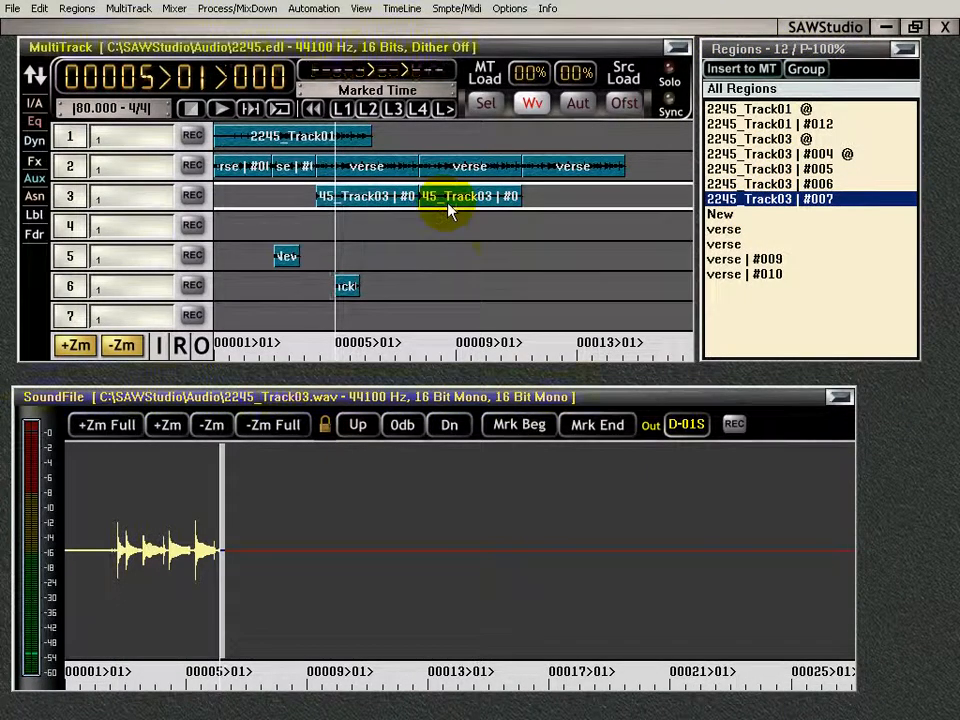
{"action": "left_click", "coordinate": [326, 136]}
{"action": "left_click", "coordinate": [354, 200]}
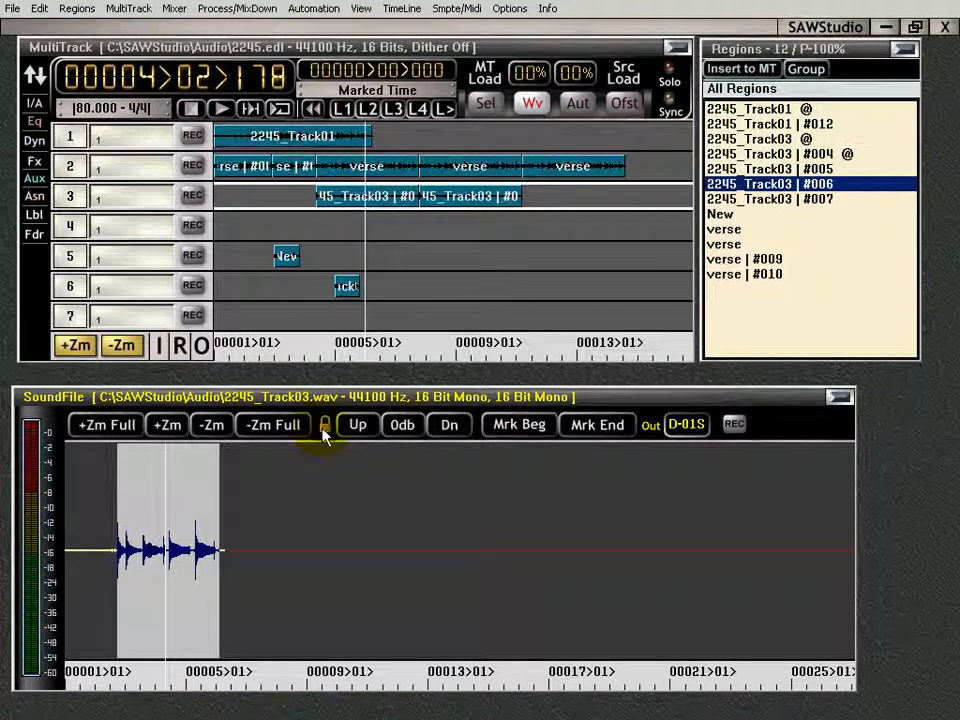
Step: Unlock the zoom setting, then select the 2245_Track03 region and two verse entries on track 2
{"action": "left_click", "coordinate": [776, 140]}
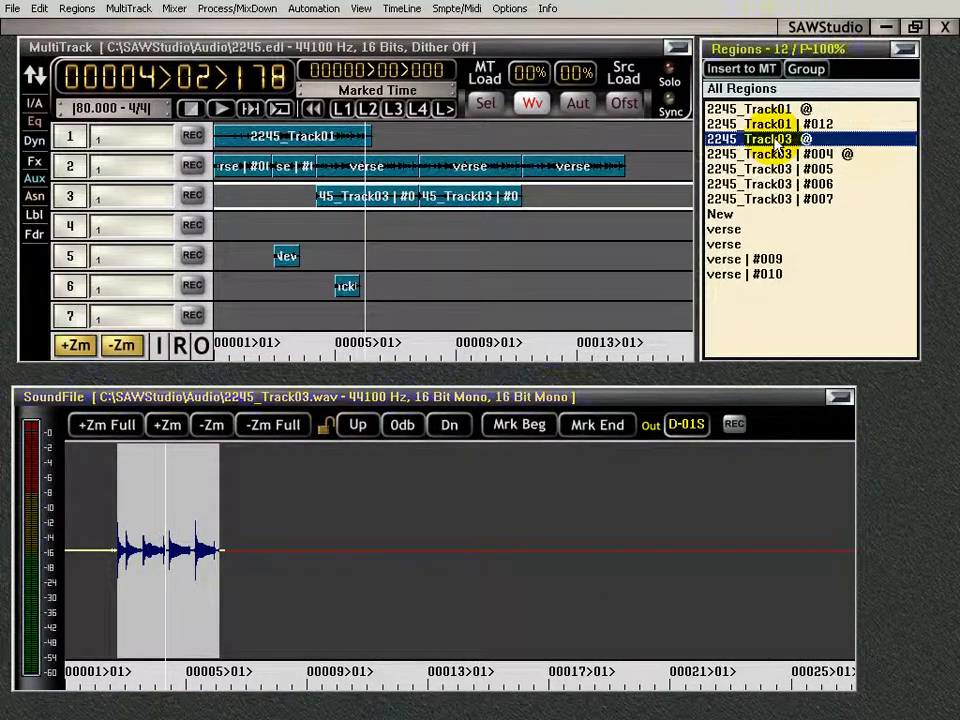
{"action": "left_click", "coordinate": [457, 166]}
{"action": "left_click", "coordinate": [243, 167]}
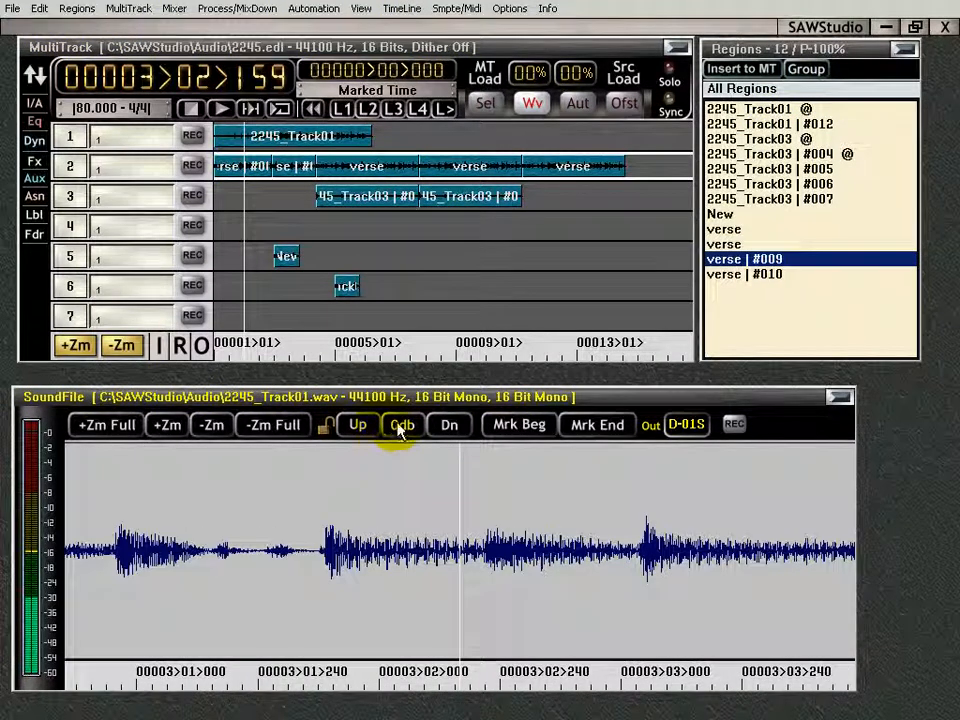
Step: Enlarge the SoundFile window to show the whole 2245_Track01.wav waveform and clear its marked area
{"action": "key", "text": "F3"}
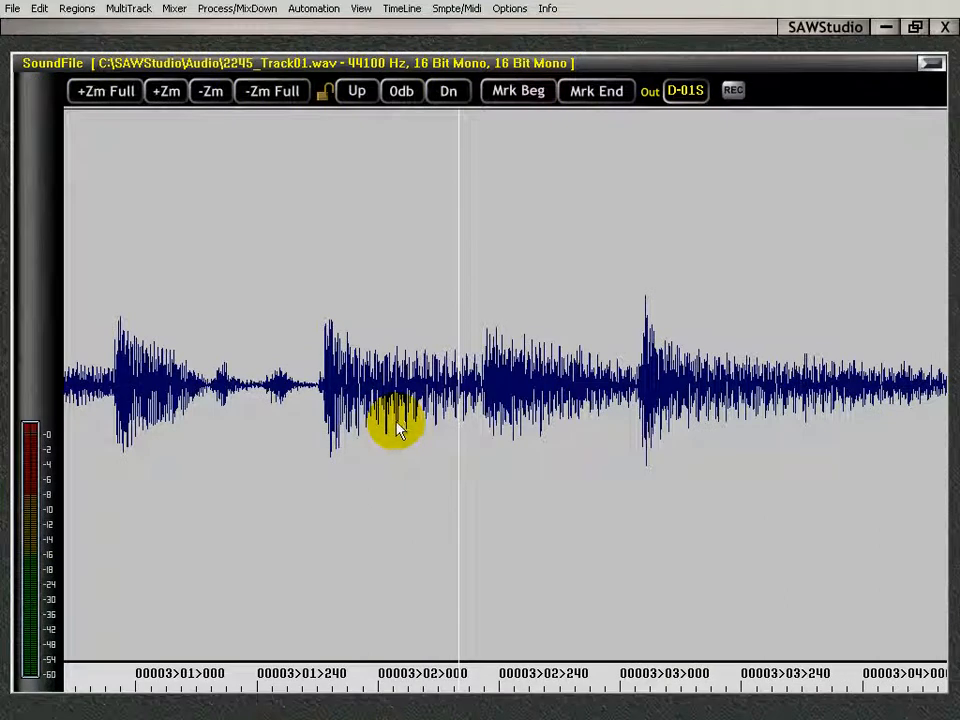
{"action": "left_click", "coordinate": [272, 91]}
{"action": "key", "text": "c"}
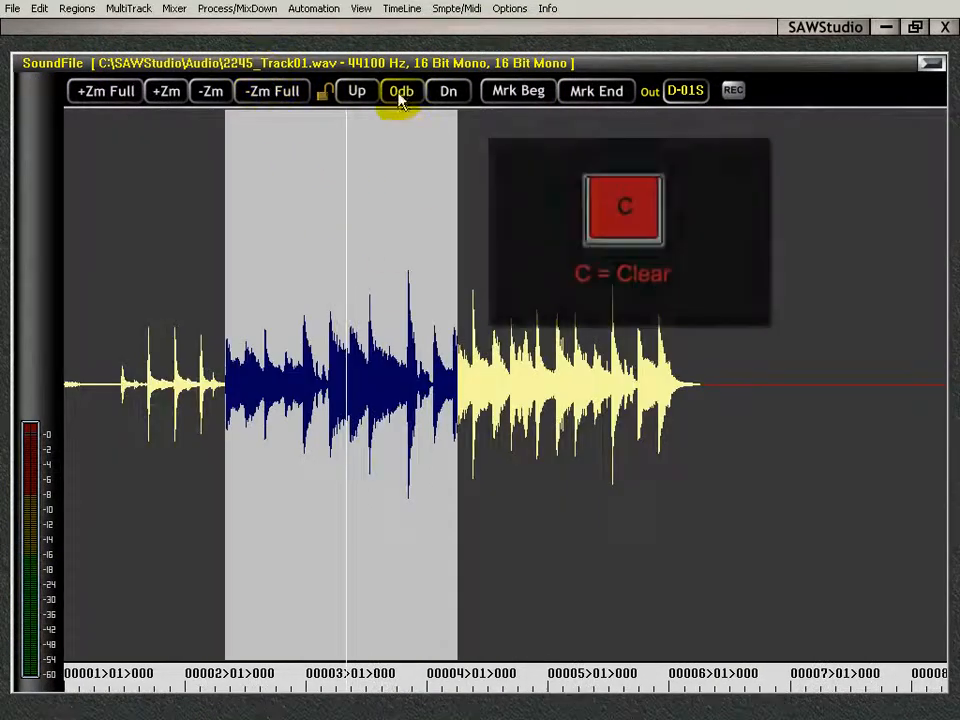
{"action": "left_click", "coordinate": [229, 306]}
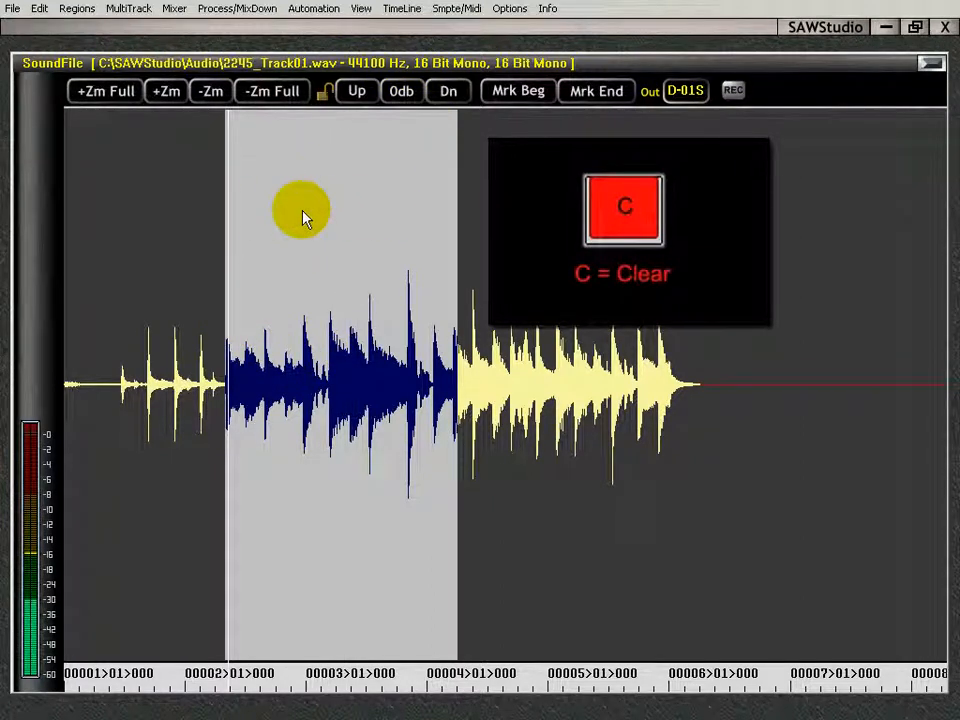
{"action": "key", "text": "c"}
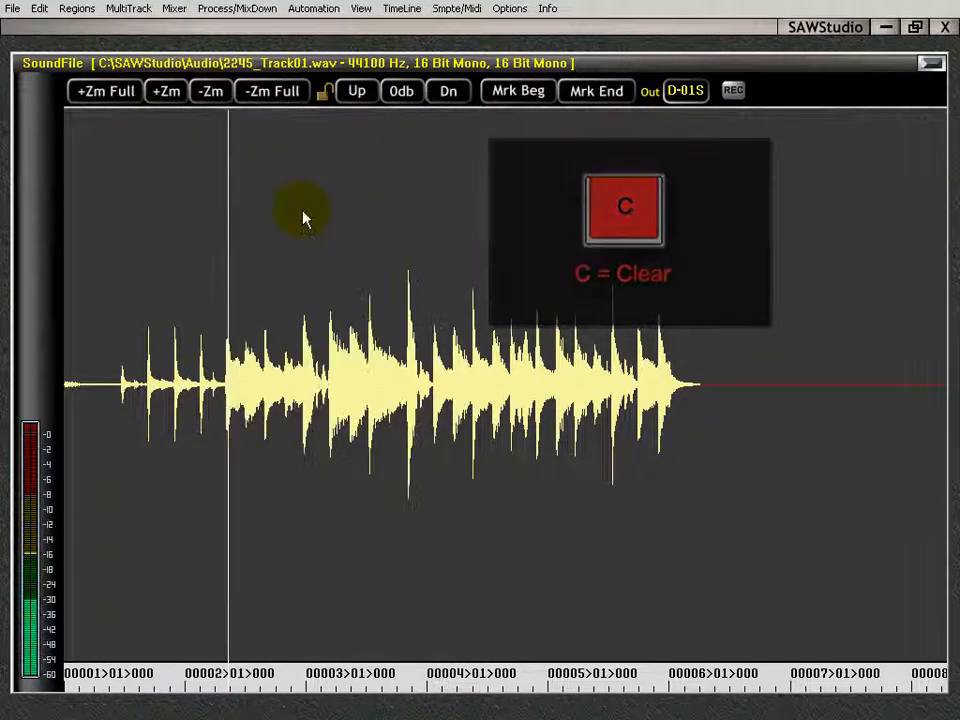
Step: Mark an area from the attack in early measure 2 to about the middle of measure 5
{"action": "left_click", "coordinate": [226, 250]}
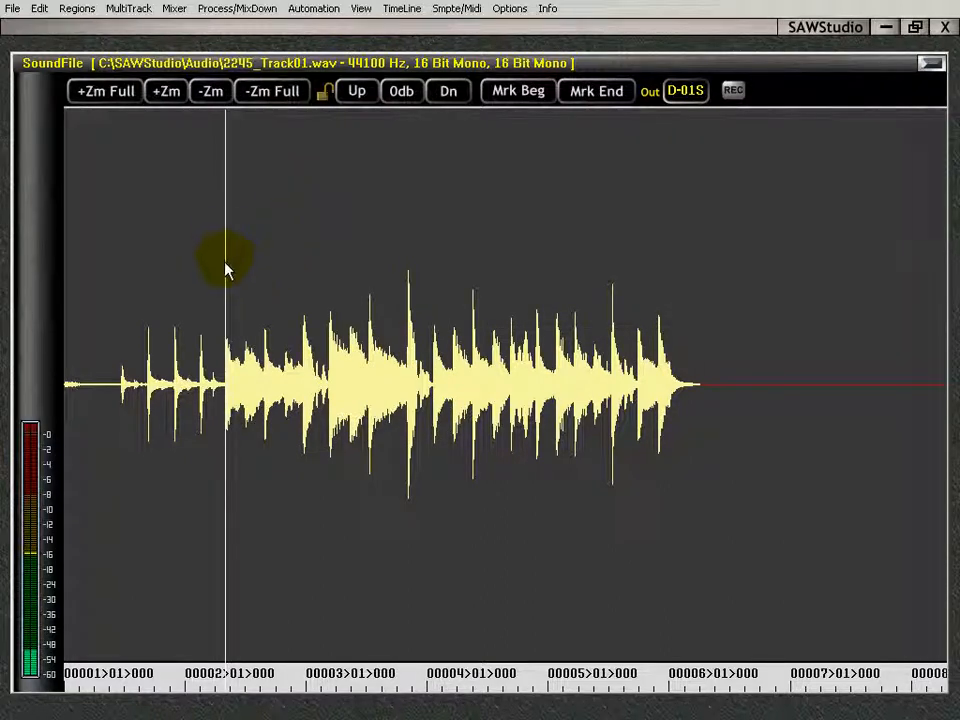
{"action": "left_click", "coordinate": [520, 92]}
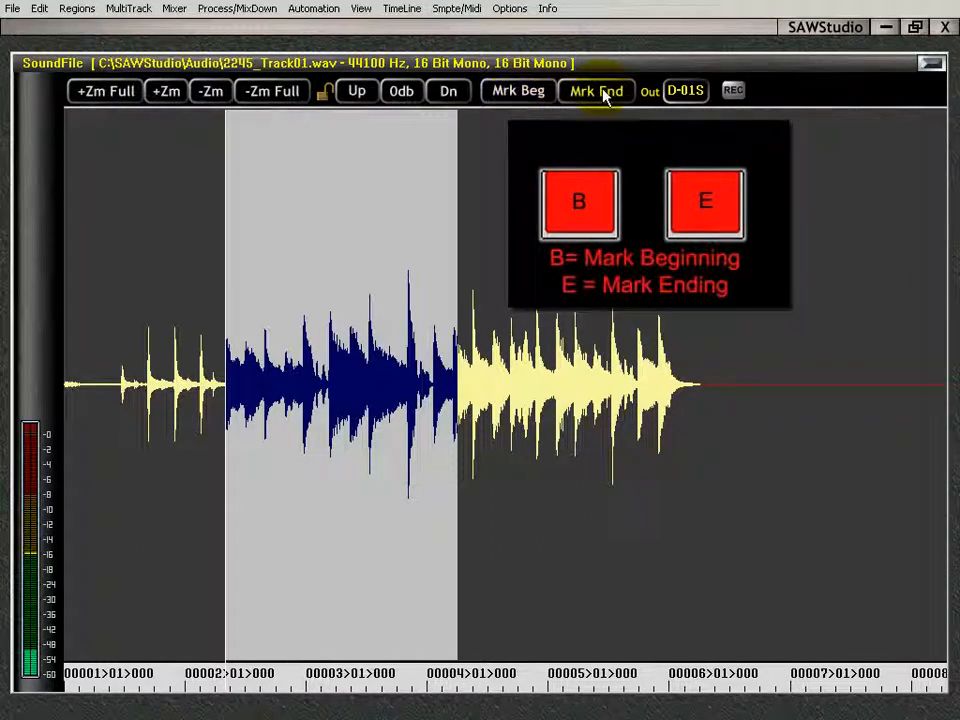
{"action": "left_click", "coordinate": [609, 382]}
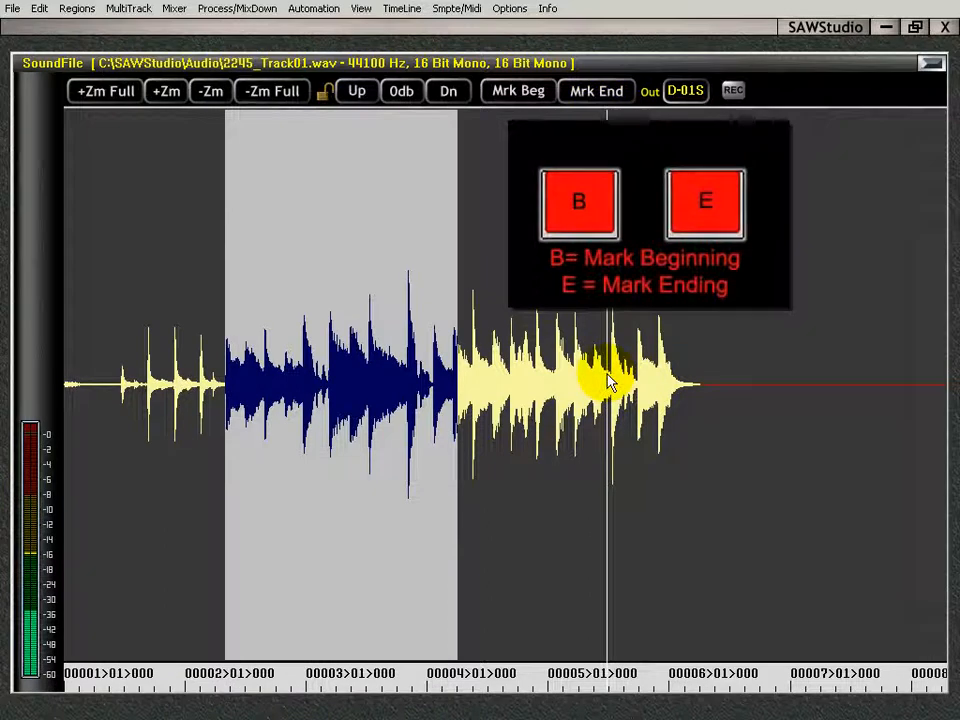
{"action": "left_click", "coordinate": [596, 91]}
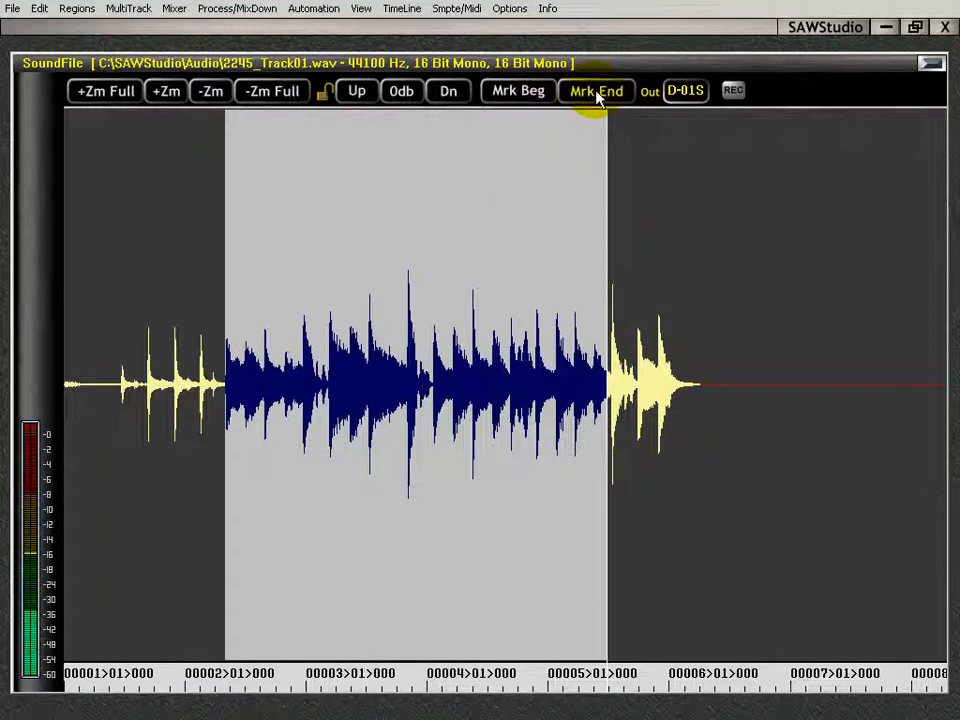
Step: Clear the marked area and mark a new one from the attack in early measure 2 to late in measure 5
{"action": "left_click", "coordinate": [596, 91]}
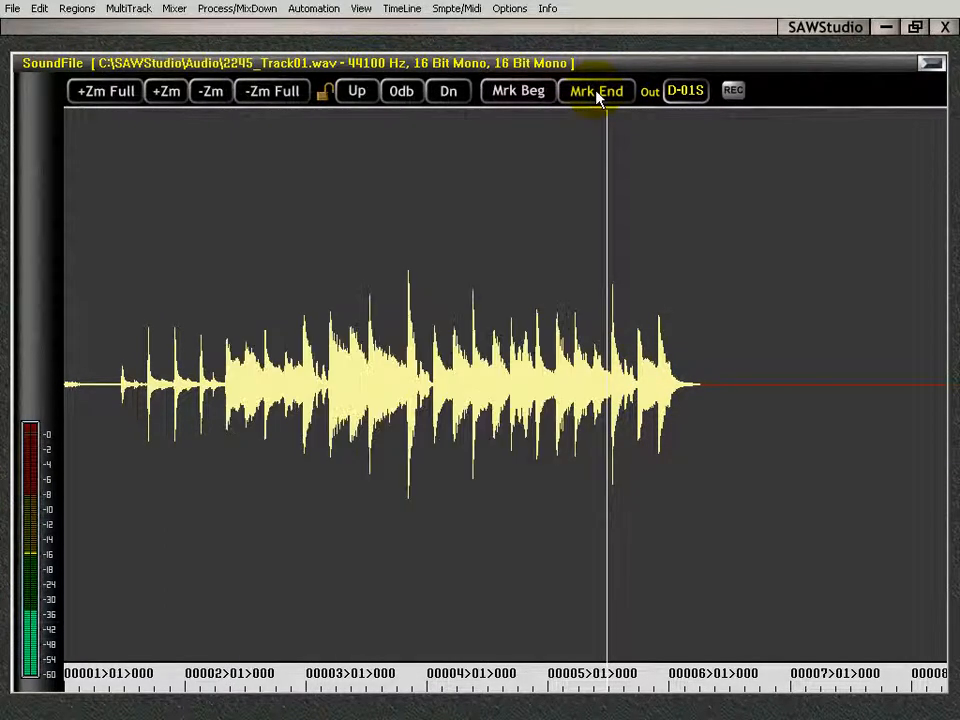
{"action": "key", "text": "Home"}
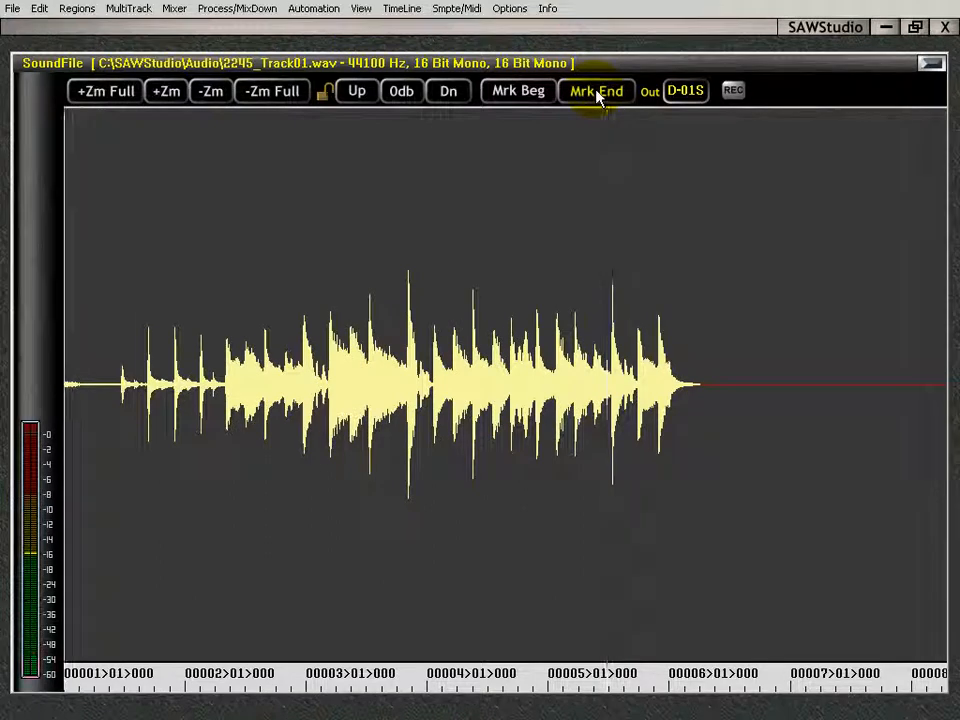
{"action": "left_click", "coordinate": [225, 450]}
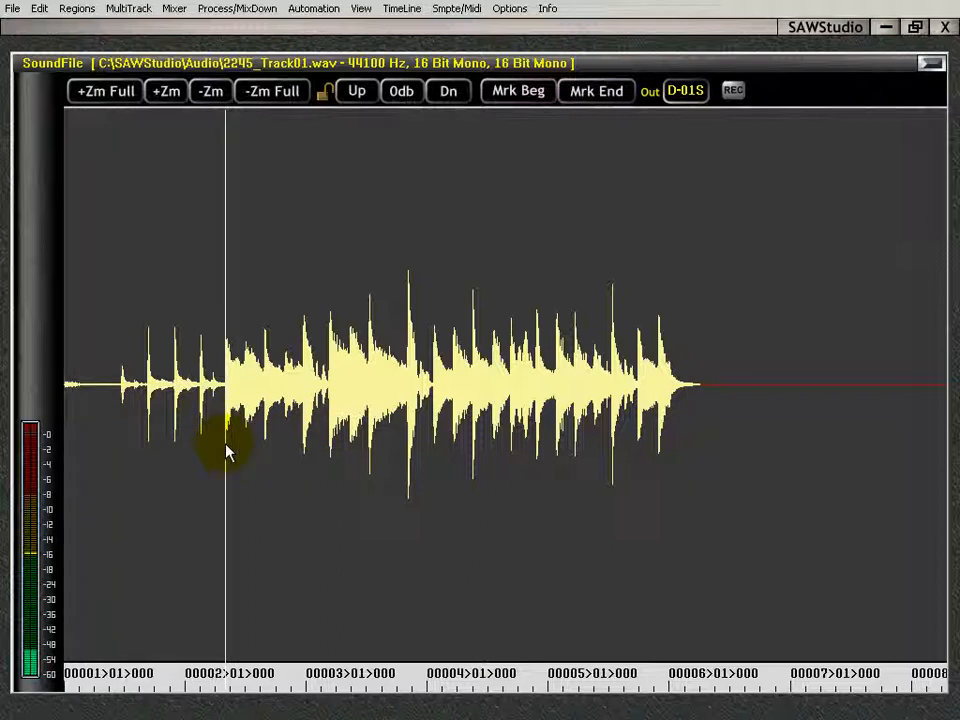
{"action": "key", "text": "b"}
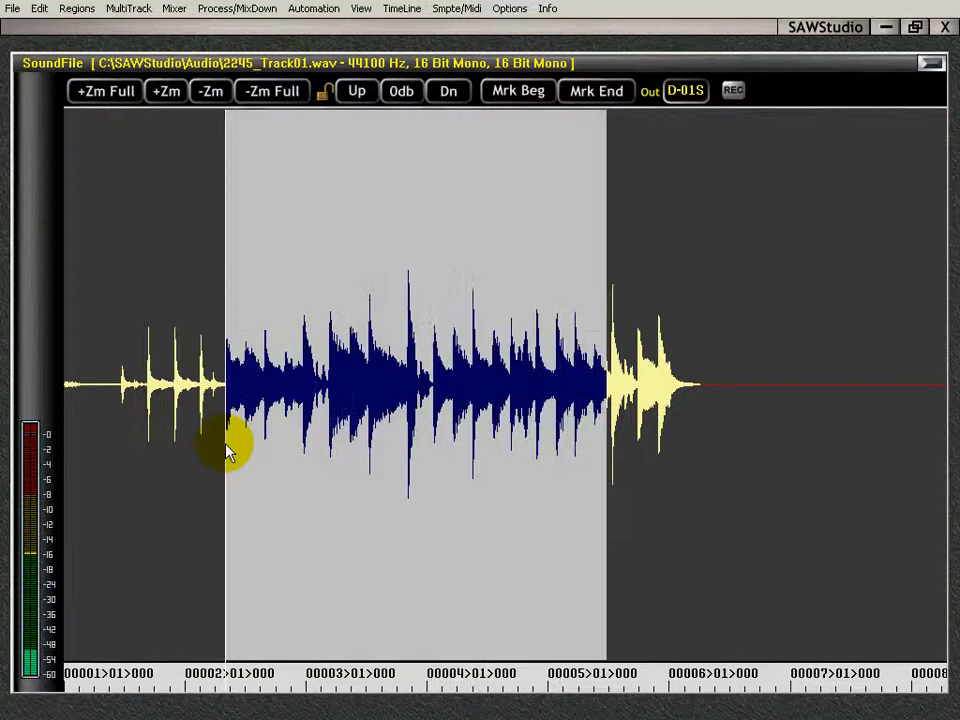
{"action": "left_click", "coordinate": [638, 432]}
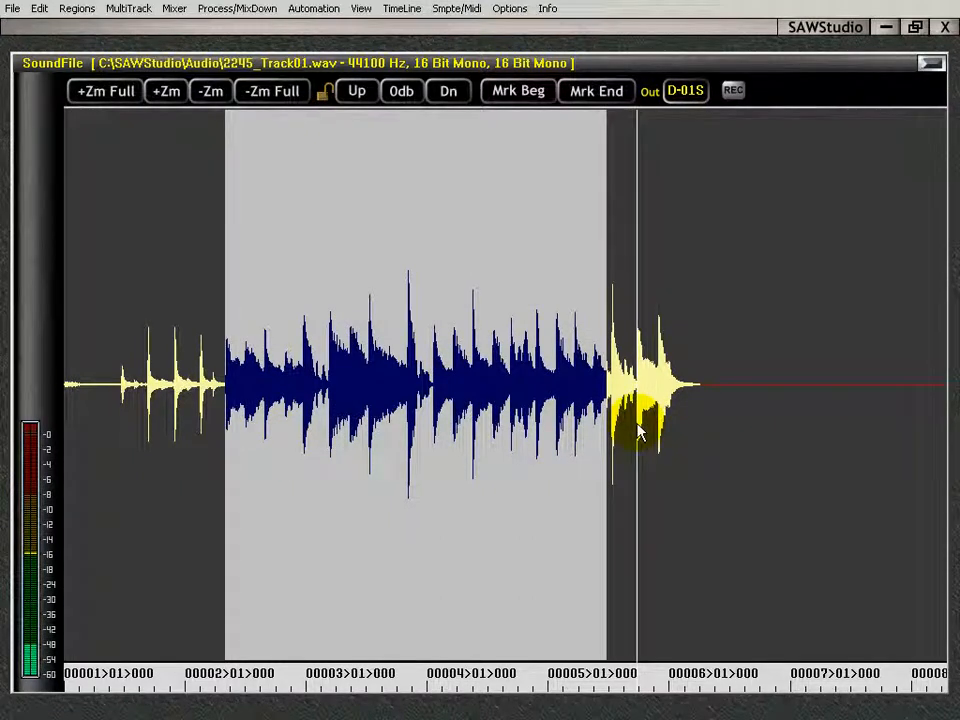
{"action": "key", "text": "e"}
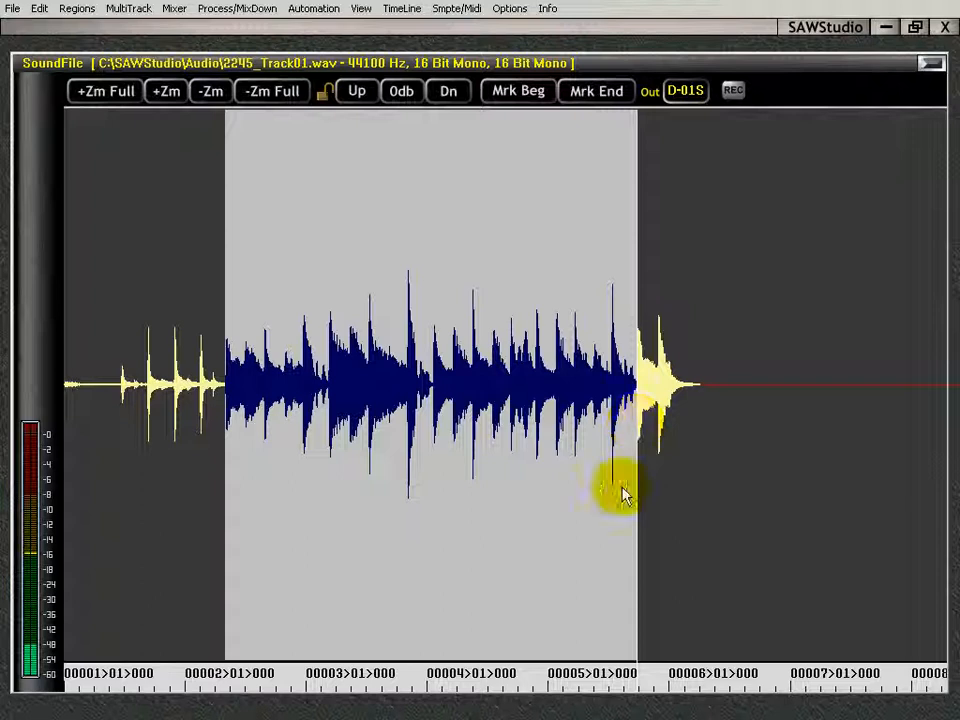
Step: Clear the marked area and move the cursor back through measure 1 to near the start of the file
{"action": "left_click", "coordinate": [246, 533]}
{"action": "left_click", "coordinate": [140, 677]}
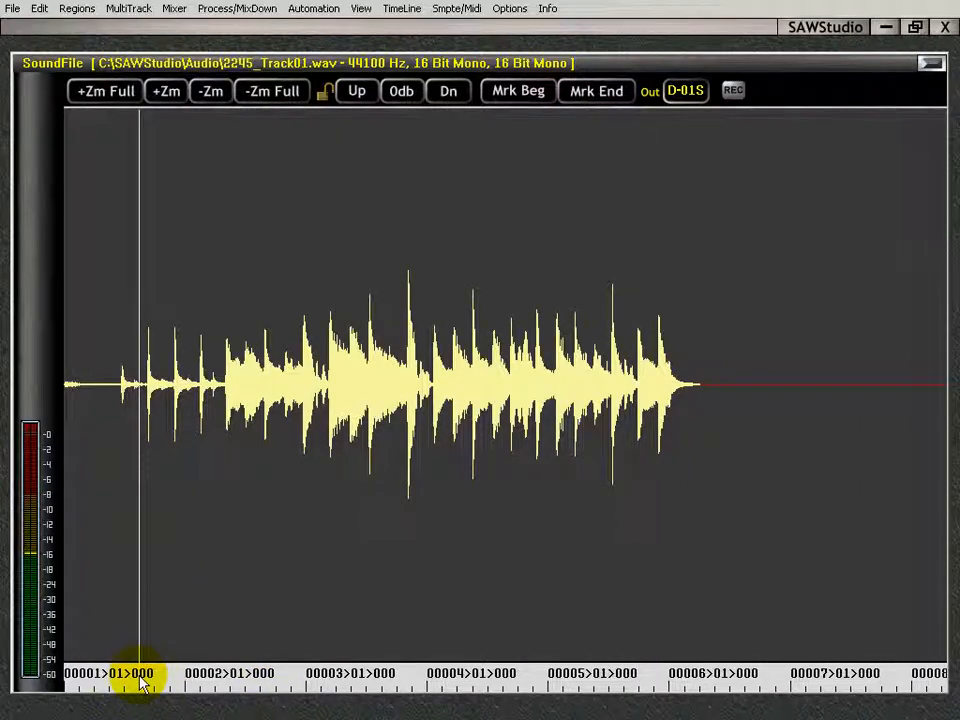
{"action": "left_click_drag", "start_coordinate": [140, 678], "coordinate": [120, 680]}
{"action": "left_click", "coordinate": [84, 675]}
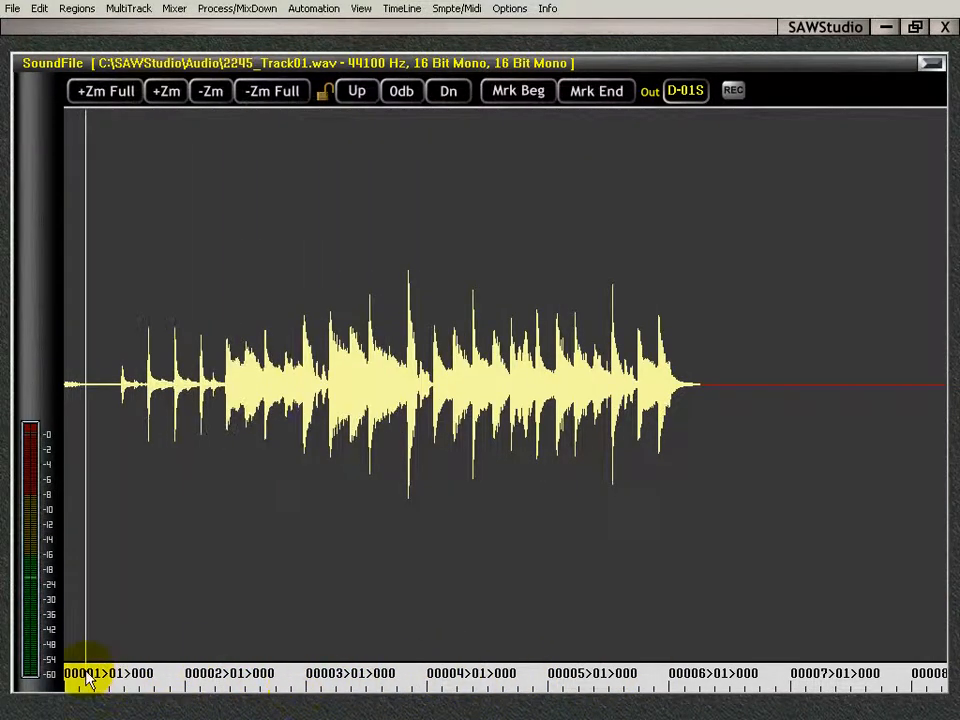
Step: Mark an area from the attack in early measure 2 to the start of measure 4, then shorten its end to early measure 3
{"action": "left_click", "coordinate": [226, 427]}
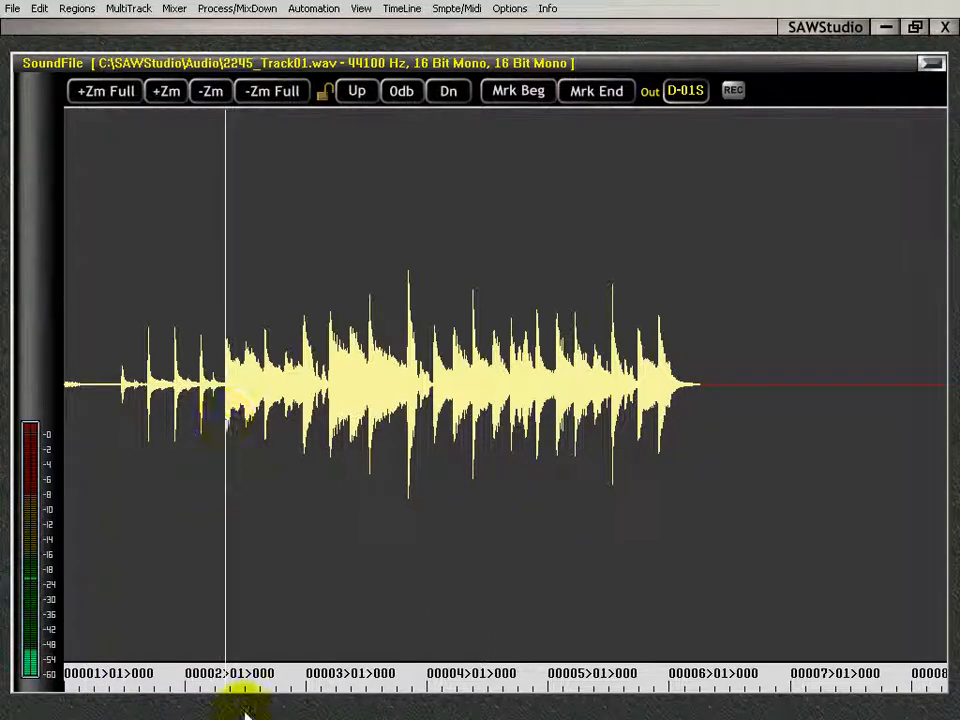
{"action": "left_click_drag", "start_coordinate": [226, 688], "coordinate": [431, 686]}
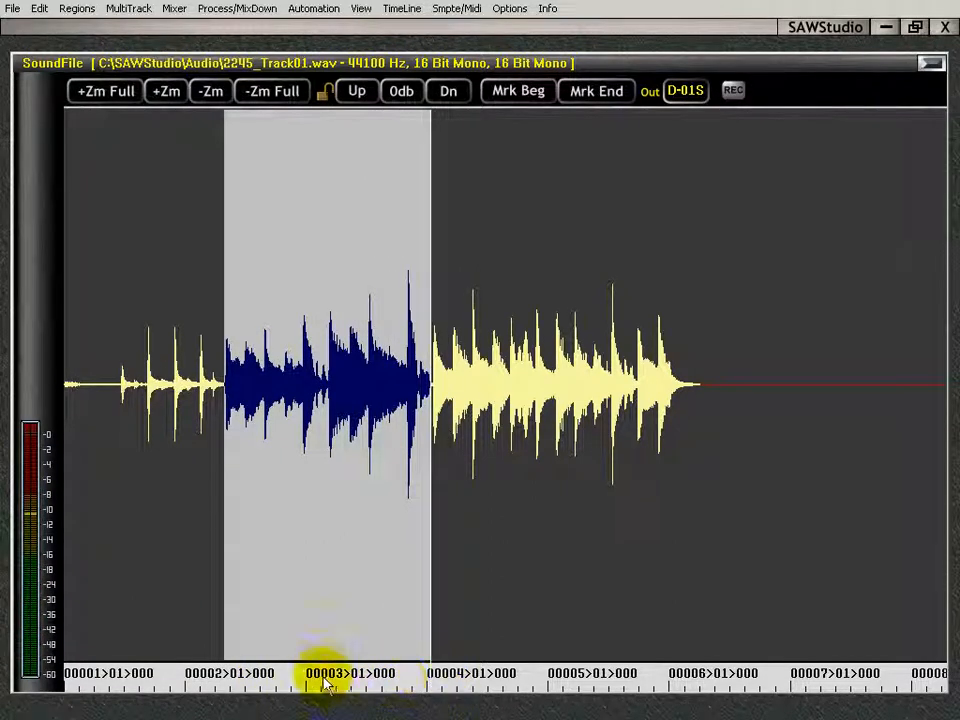
{"action": "left_click_drag", "start_coordinate": [429, 681], "coordinate": [330, 672]}
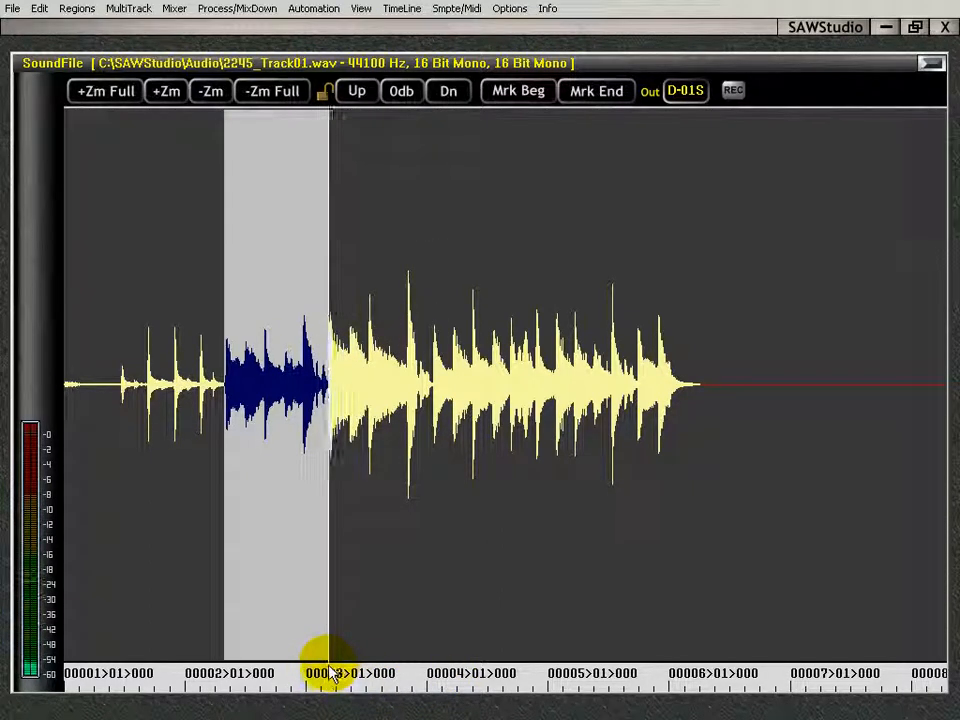
Step: Inspect the end and the beginning of the marked area at closer zoom, returning to the whole waveform
{"action": "key", "text": "Up"}
{"action": "key", "text": "Up"}
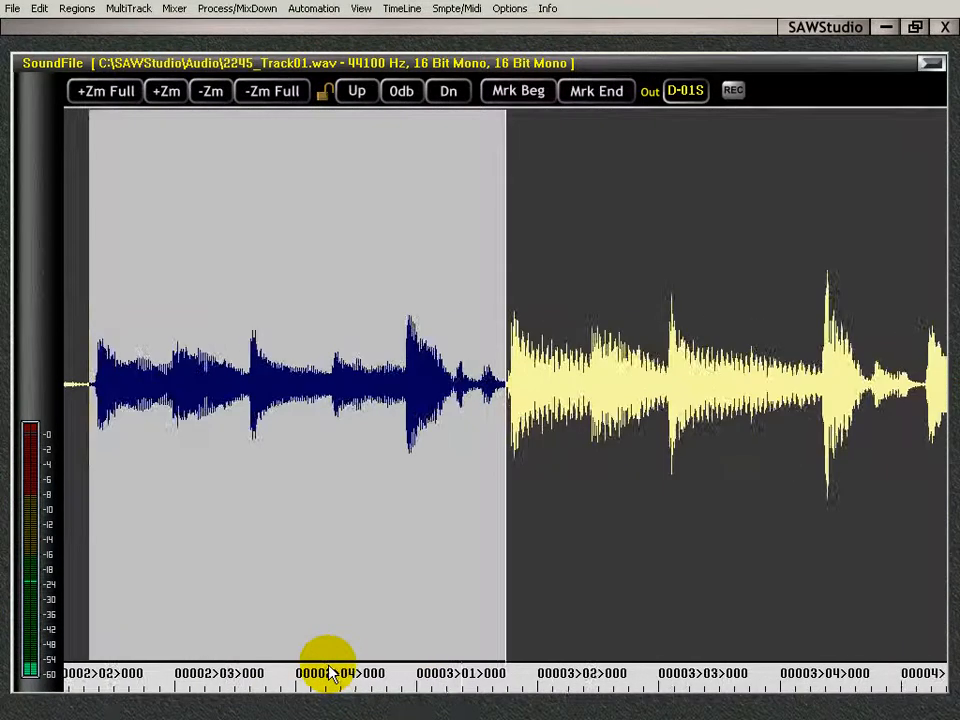
{"action": "left_click", "coordinate": [93, 481]}
{"action": "key", "text": "Up"}
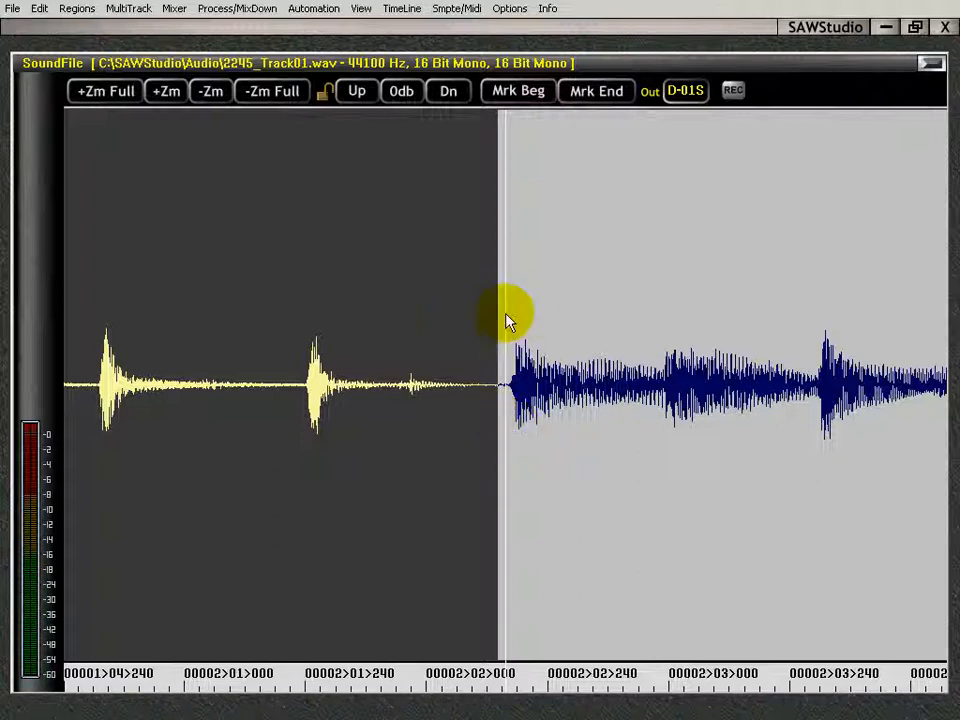
{"action": "key", "text": "Down"}
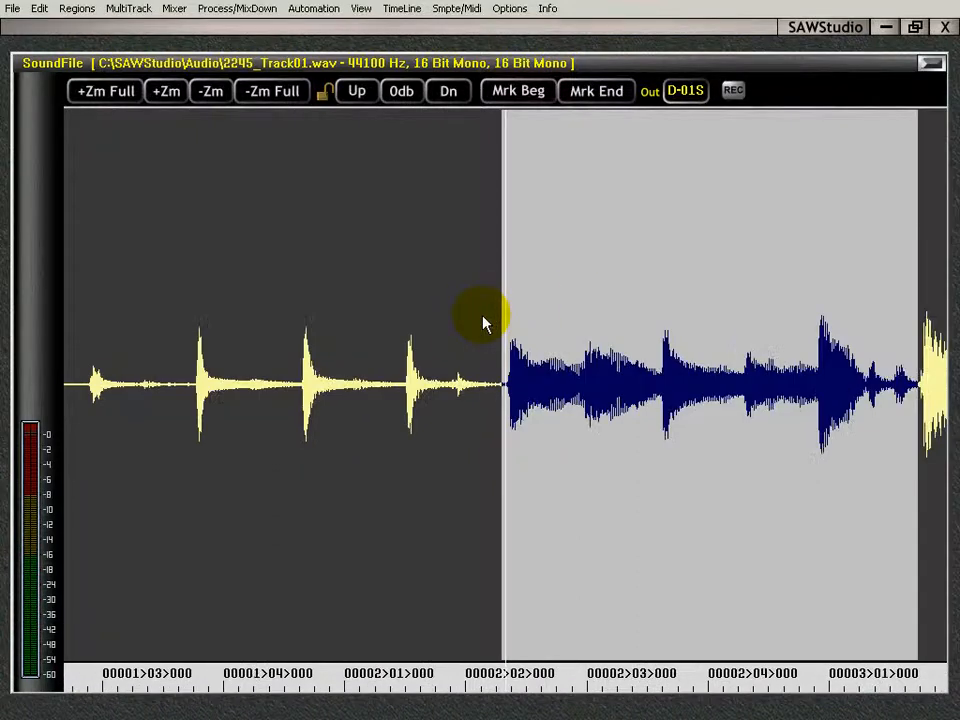
{"action": "key", "text": "Down"}
{"action": "key", "text": "Down"}
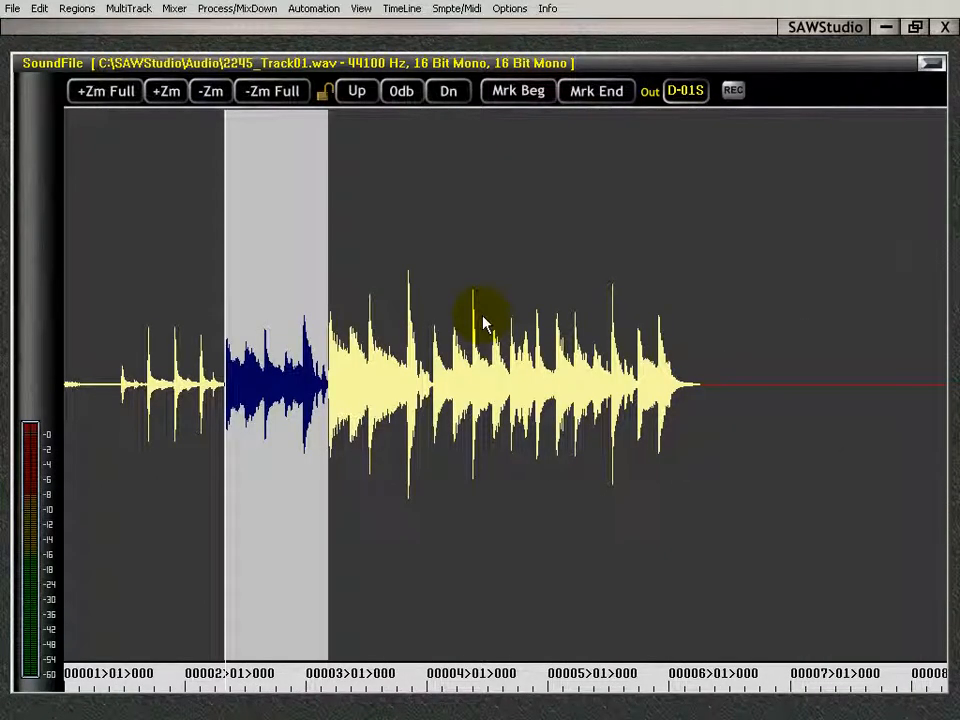
Step: Play from the start of the marked area and reposition the cursor just before the attack in measure 2, beat 2
{"action": "key", "text": "space"}
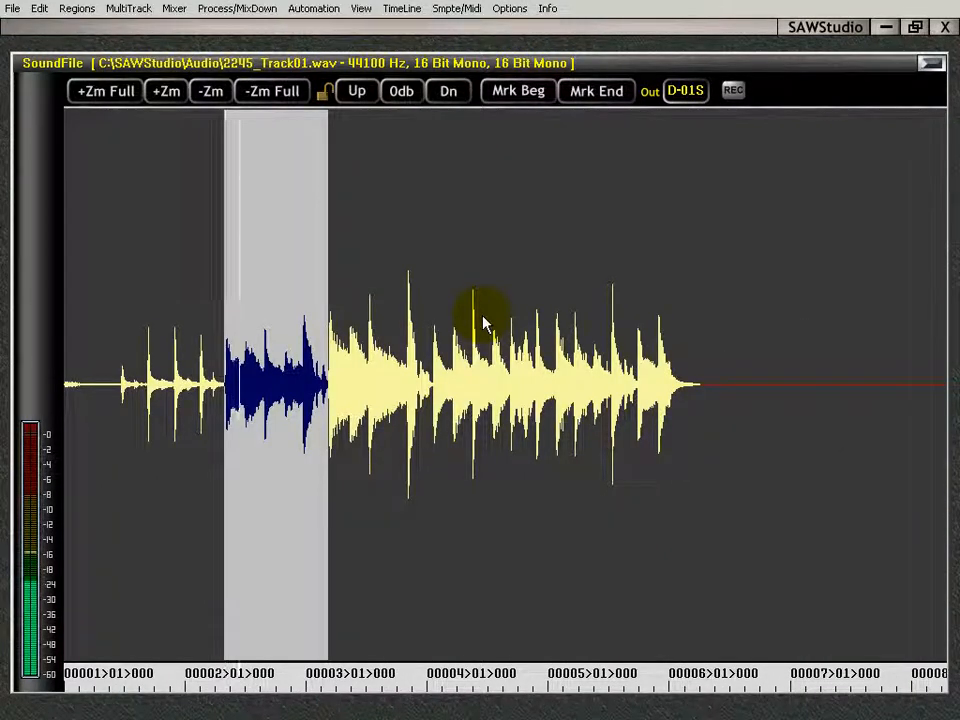
{"action": "key", "text": "Up"}
{"action": "key", "text": "Up"}
{"action": "key", "text": "Up"}
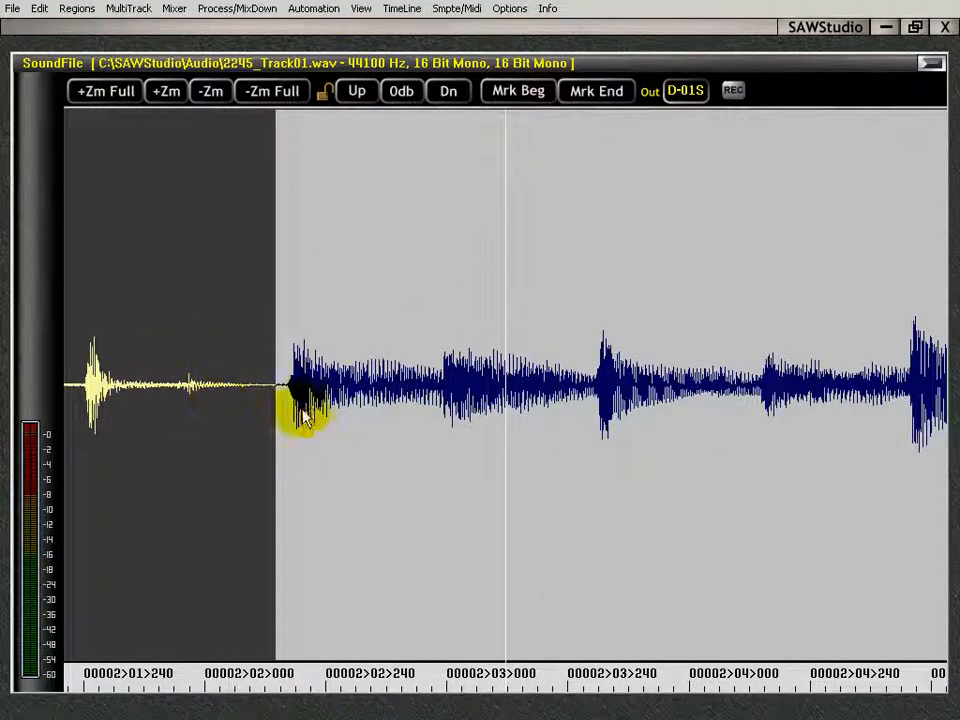
{"action": "left_click", "coordinate": [290, 399]}
{"action": "key", "text": "Left"}
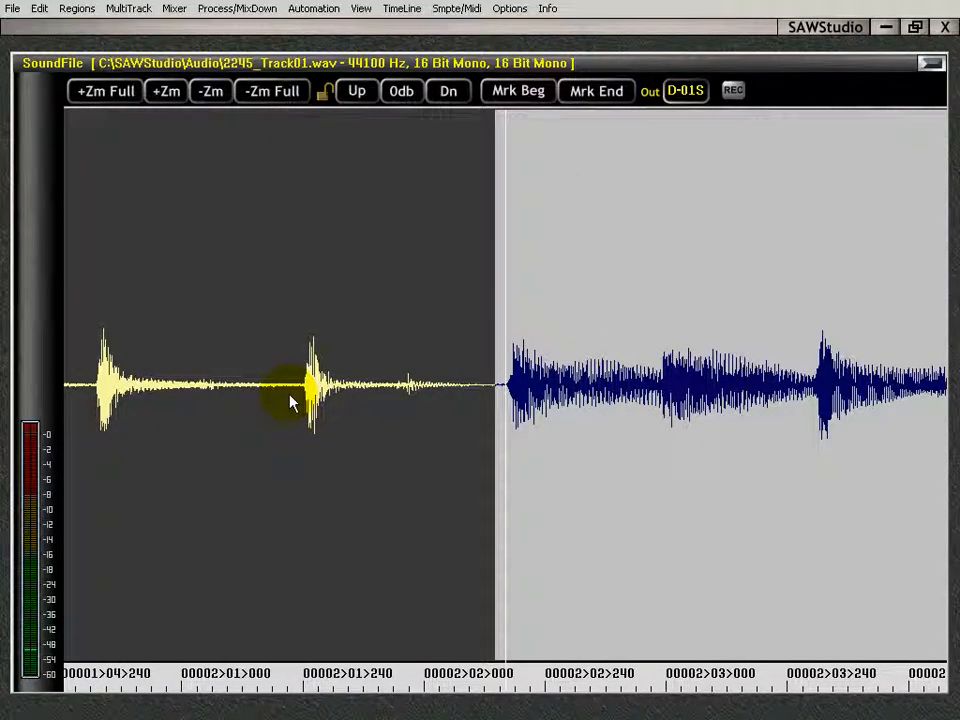
Step: Magnify the waveform in time and amplitude around the cursor to examine the quiet lead-in before the measure 2 attack
{"action": "key", "text": "Up"}
{"action": "key", "text": "Up"}
{"action": "key", "text": "Up"}
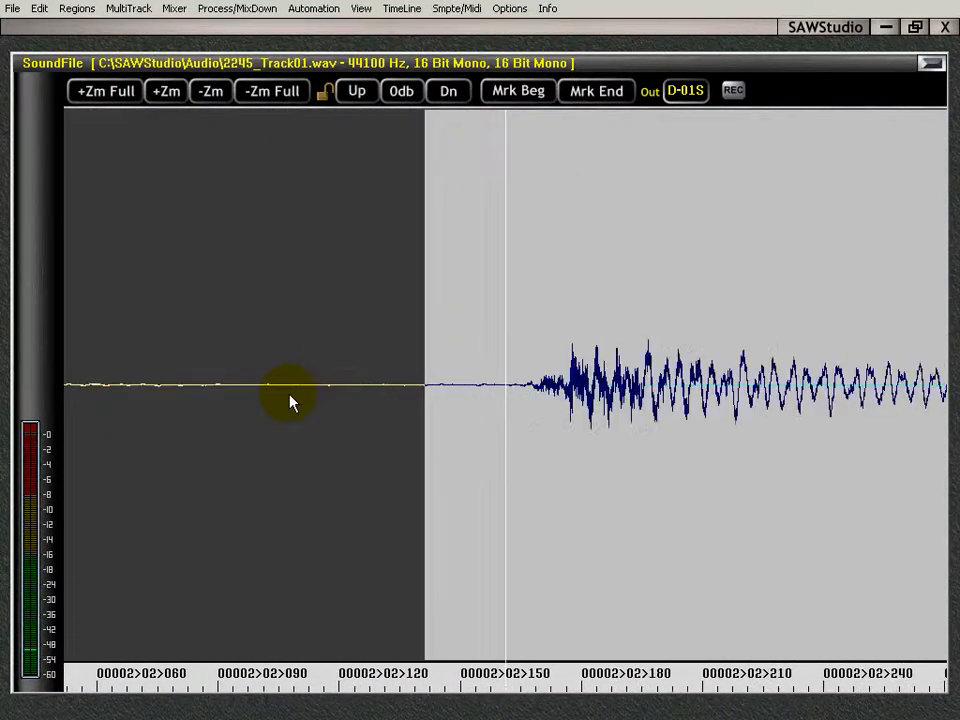
{"action": "key", "text": "Up"}
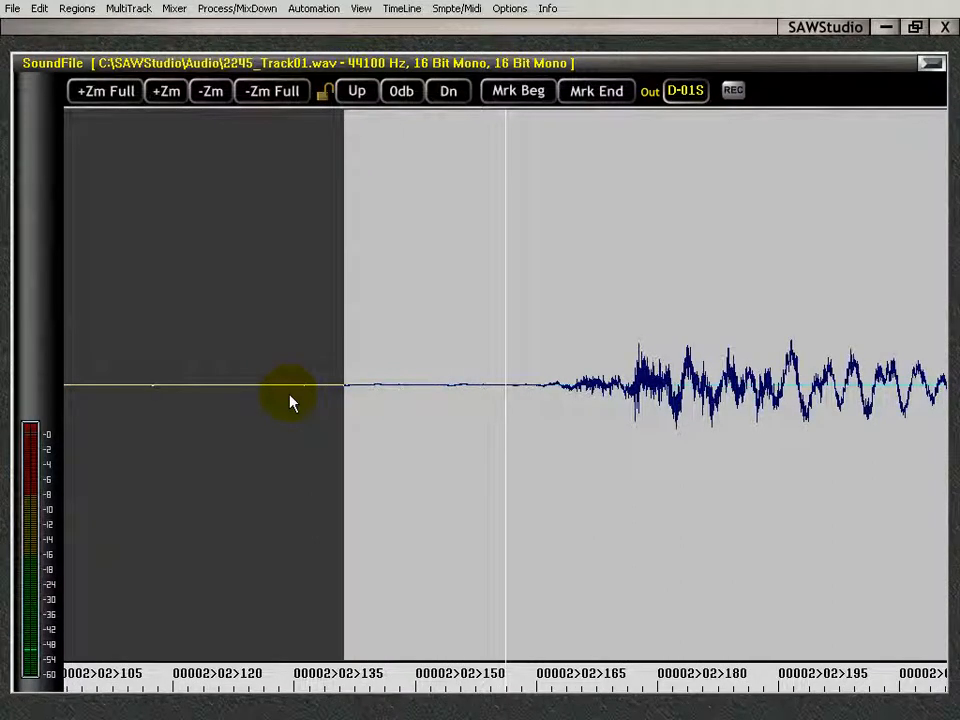
{"action": "key", "text": "ctrl+Up"}
{"action": "key", "text": "ctrl+Up"}
{"action": "key", "text": "ctrl+Up"}
{"action": "key", "text": "ctrl+Up"}
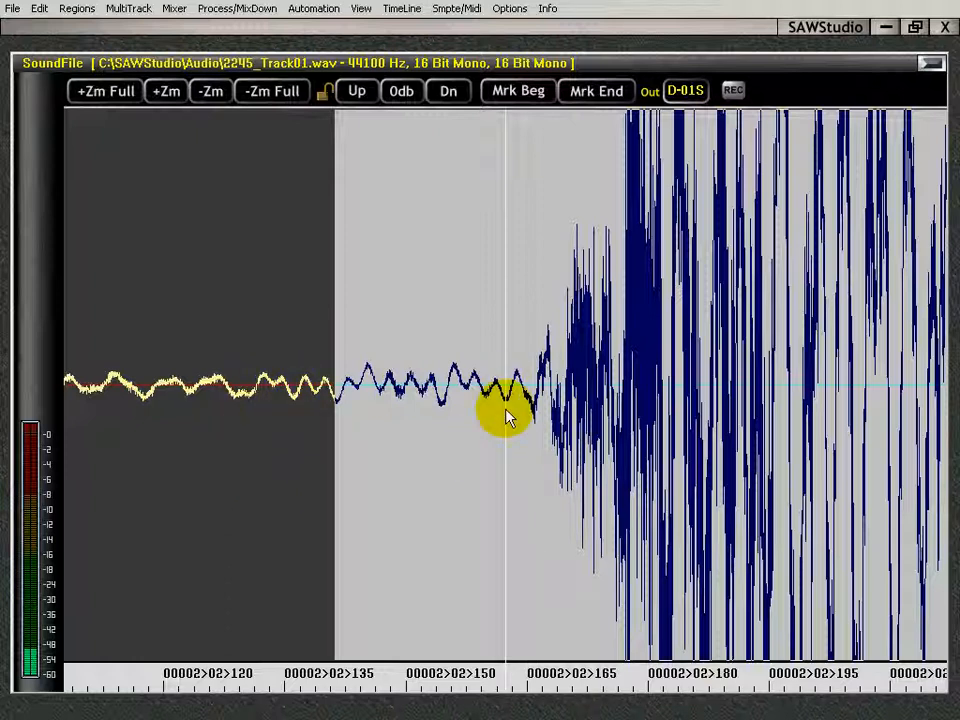
{"action": "scroll", "coordinate": [505, 418], "scroll_direction": "up", "scroll_amount": 1}
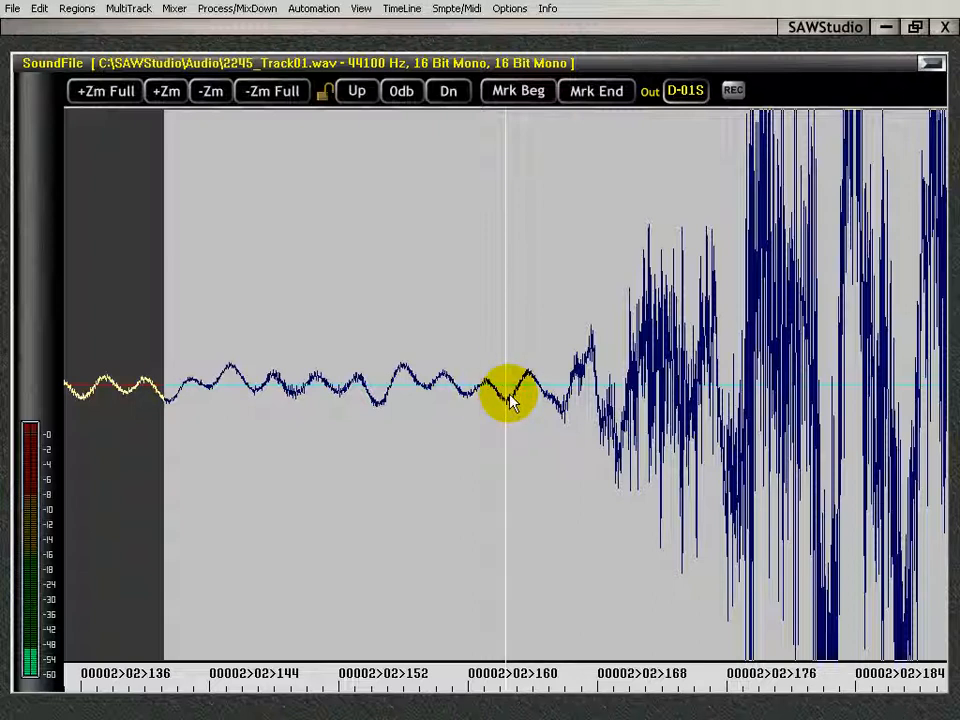
Step: Clear the marked area and move the cursor to an earlier zero crossing in the quiet lead-in before the attack
{"action": "left_click", "coordinate": [510, 400]}
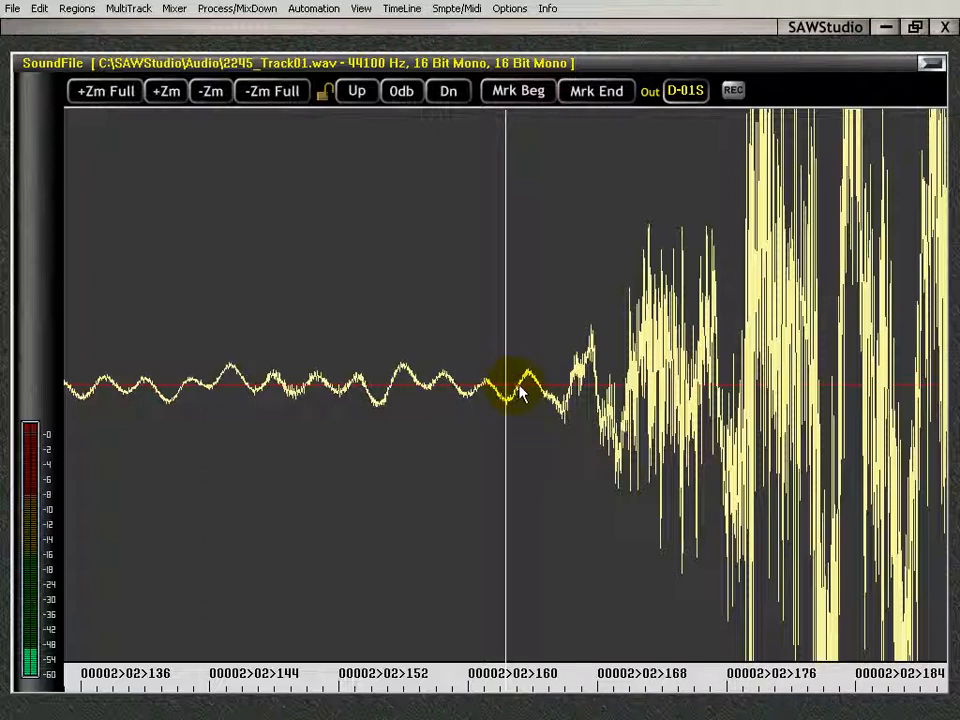
{"action": "key", "text": "z"}
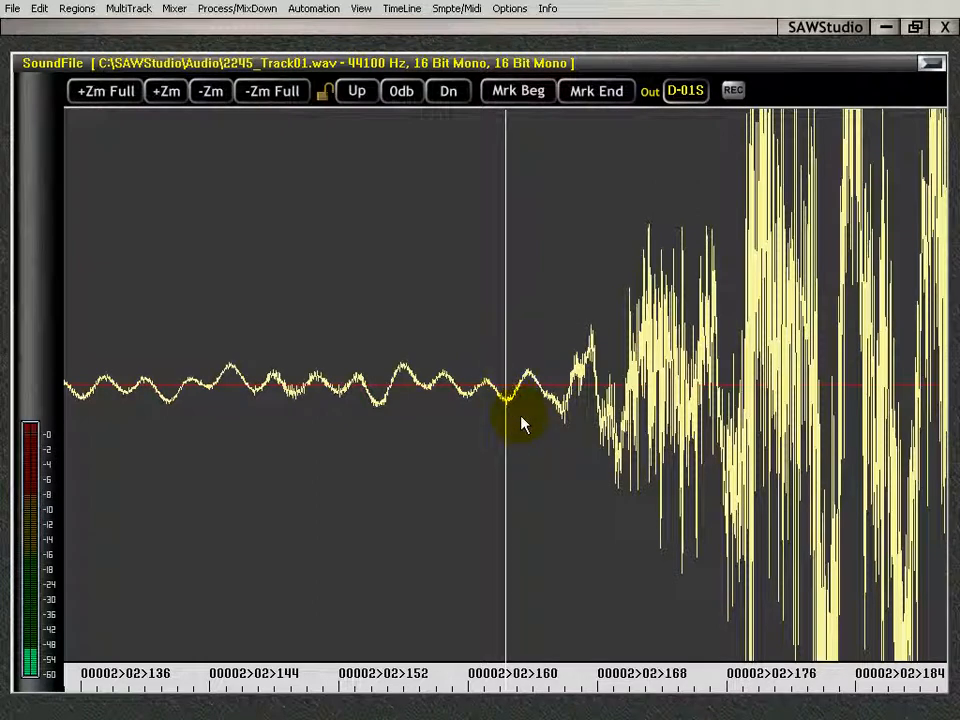
{"action": "key", "text": "Left"}
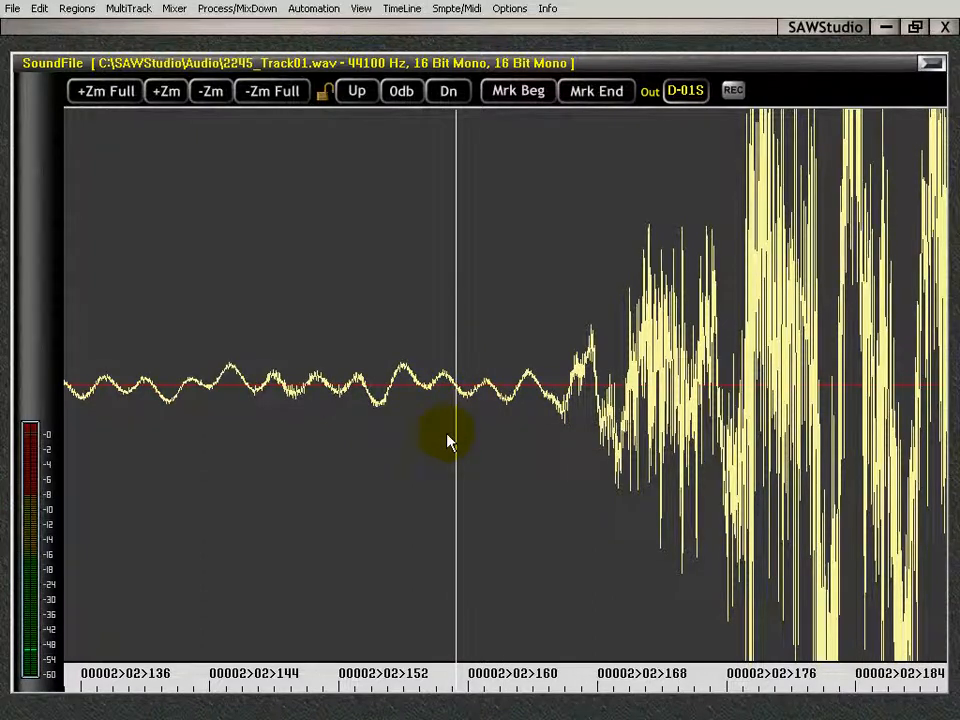
Step: Reset the waveform's amplitude display to 0 dB and show the whole sound file
{"action": "key", "text": "Up"}
{"action": "key", "text": "Up"}
{"action": "key", "text": "Down"}
{"action": "key", "text": "Down"}
{"action": "key", "text": "Down"}
{"action": "key", "text": "Down"}
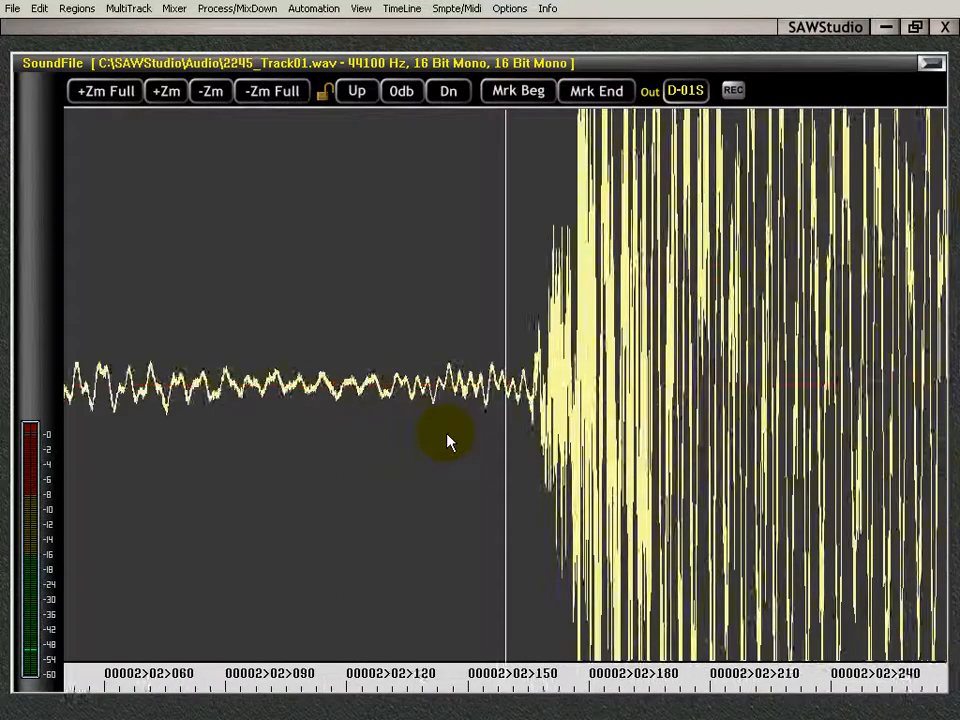
{"action": "key", "text": "Down"}
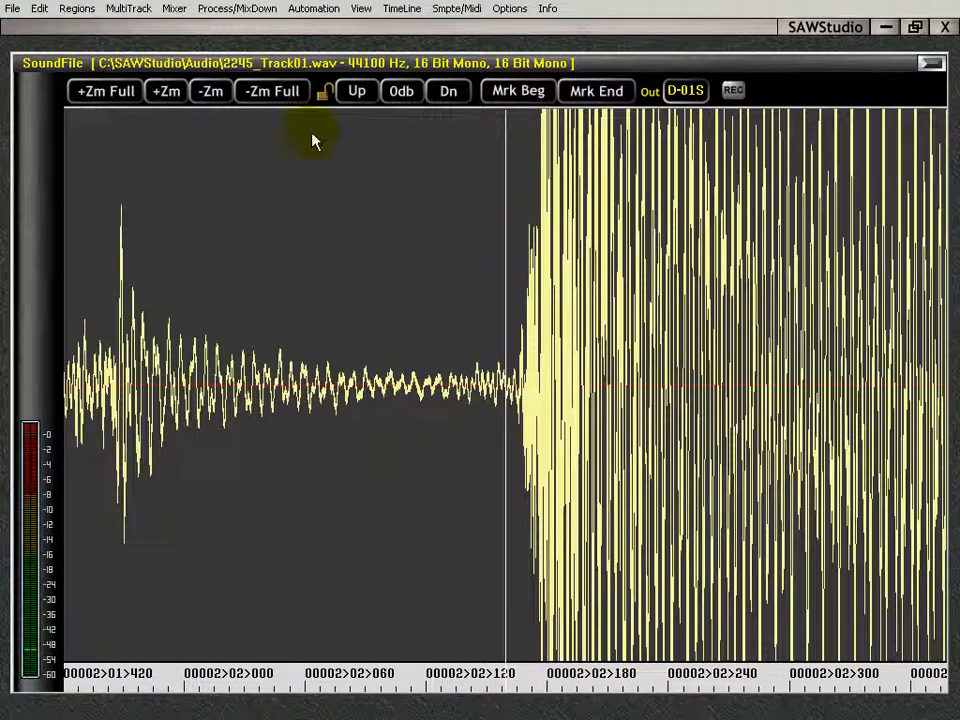
{"action": "left_click", "coordinate": [401, 91]}
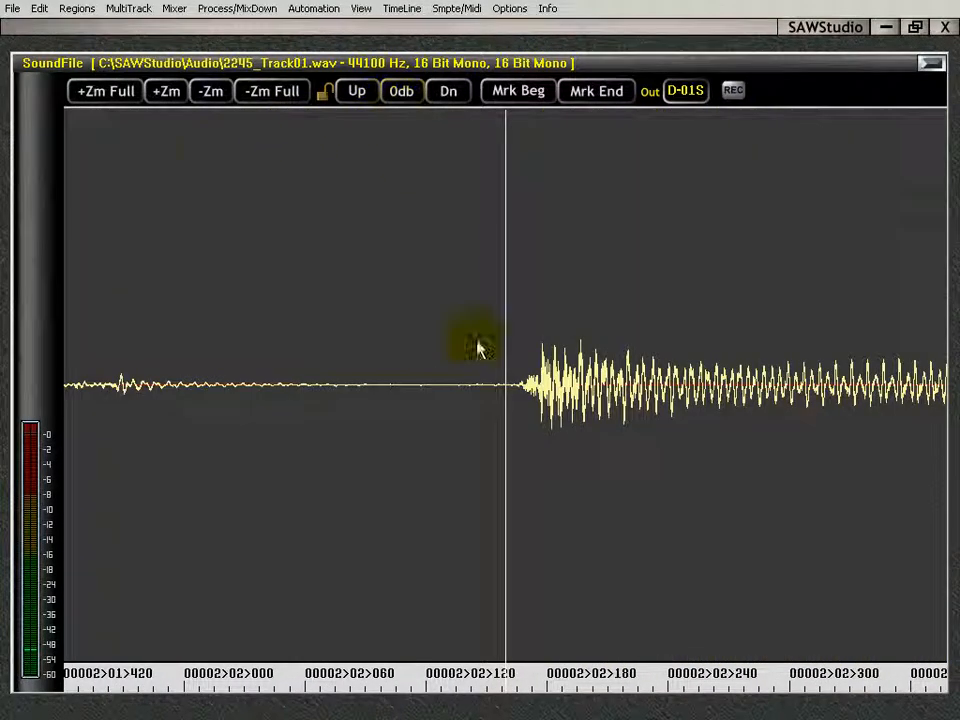
{"action": "left_click", "coordinate": [270, 92]}
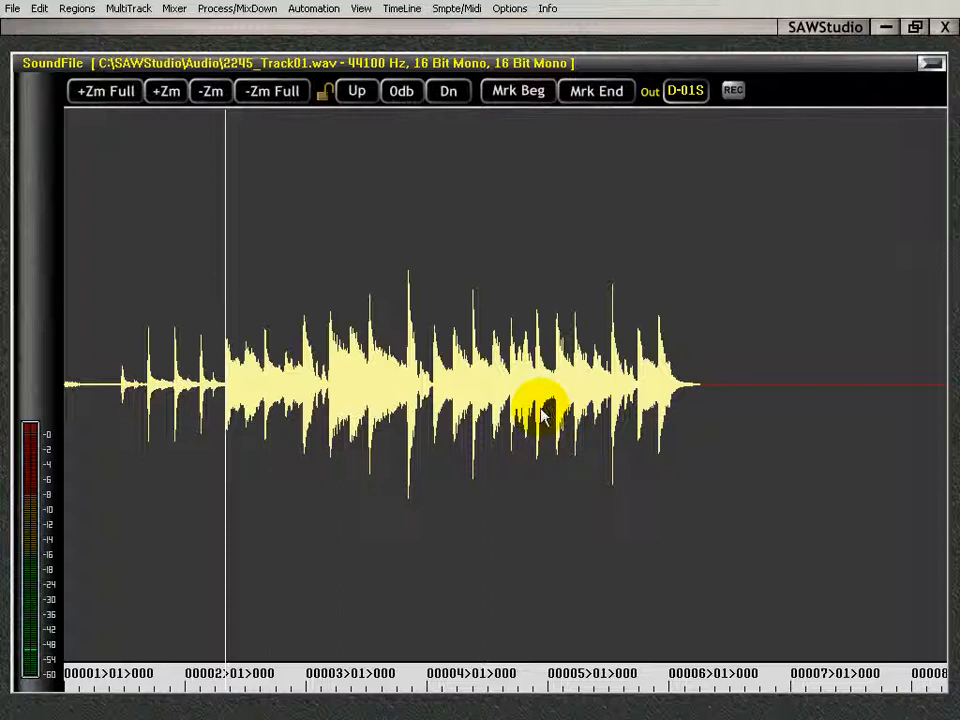
Step: Mark an area from the cursor in early measure 2 and set its end just before the attack in early measure 3
{"action": "key", "text": "b"}
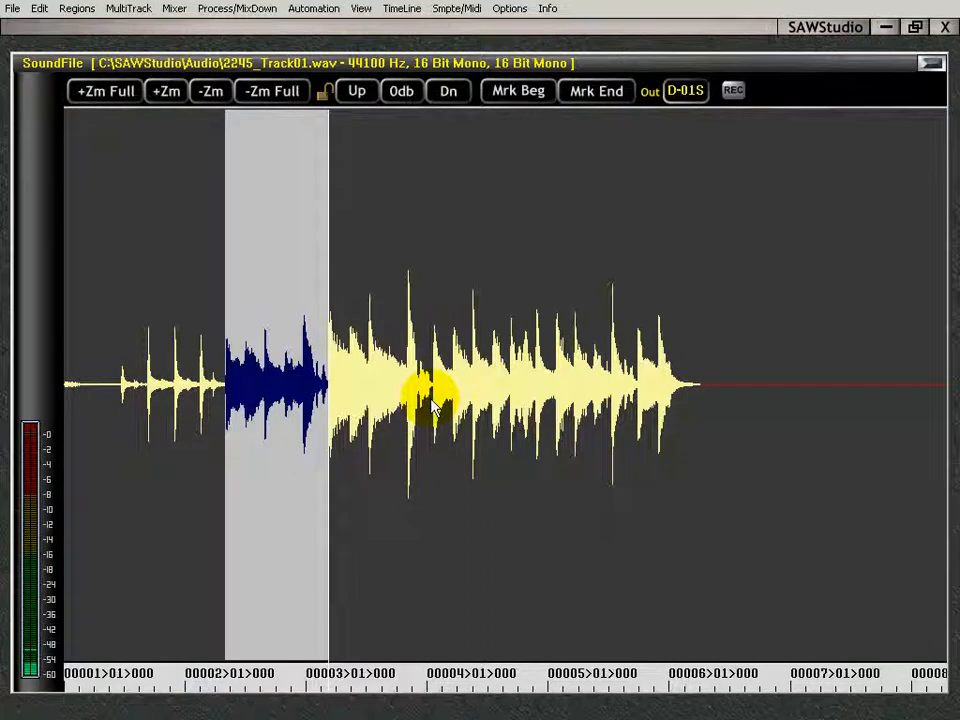
{"action": "scroll", "coordinate": [430, 405], "scroll_direction": "up", "scroll_amount": 2}
{"action": "scroll", "coordinate": [430, 405], "scroll_direction": "left", "scroll_amount": 3}
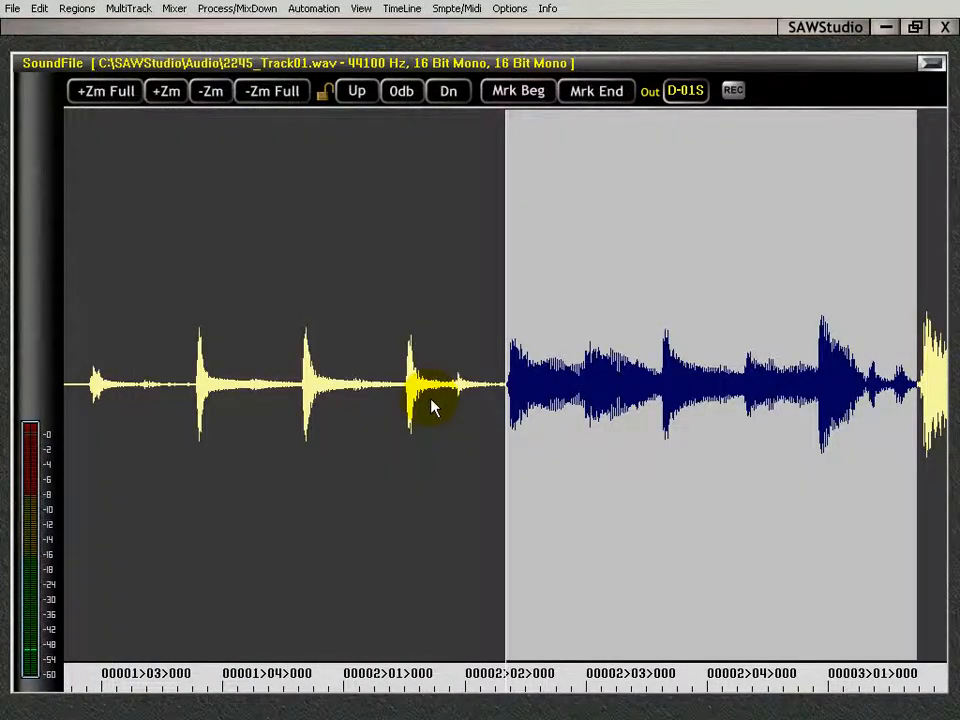
{"action": "scroll", "coordinate": [430, 405], "scroll_direction": "right", "scroll_amount": 3}
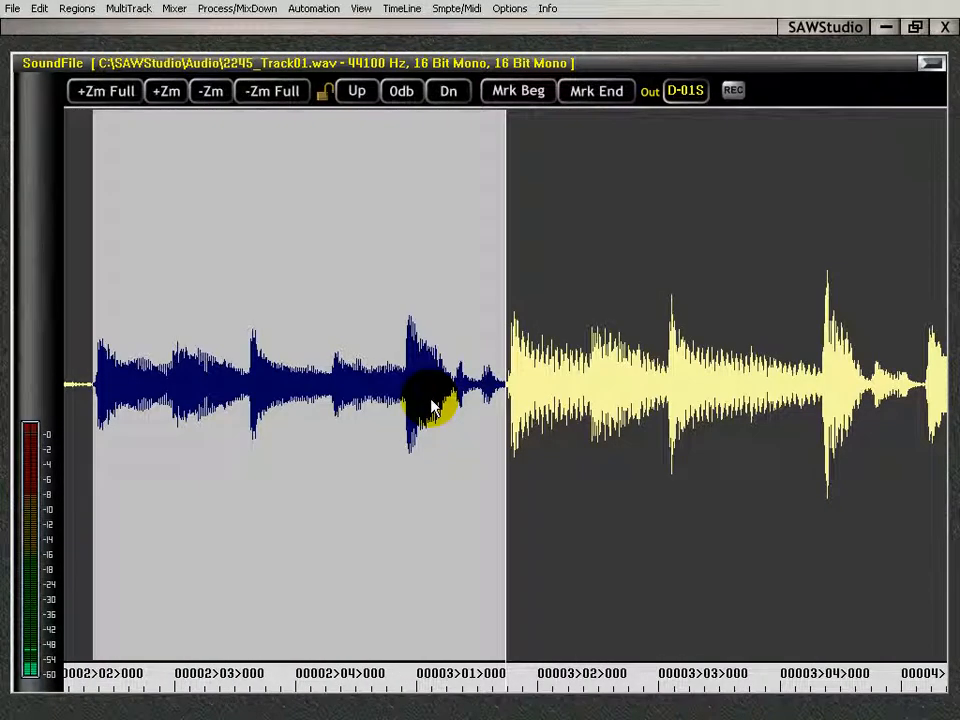
{"action": "left_click", "coordinate": [510, 415]}
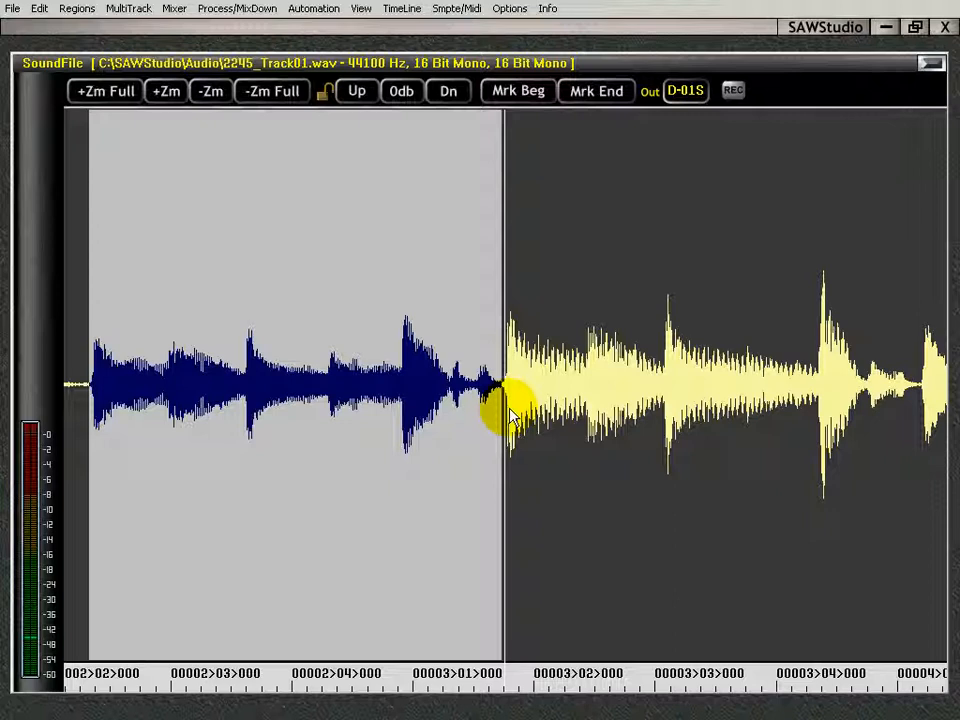
{"action": "left_click", "coordinate": [607, 94]}
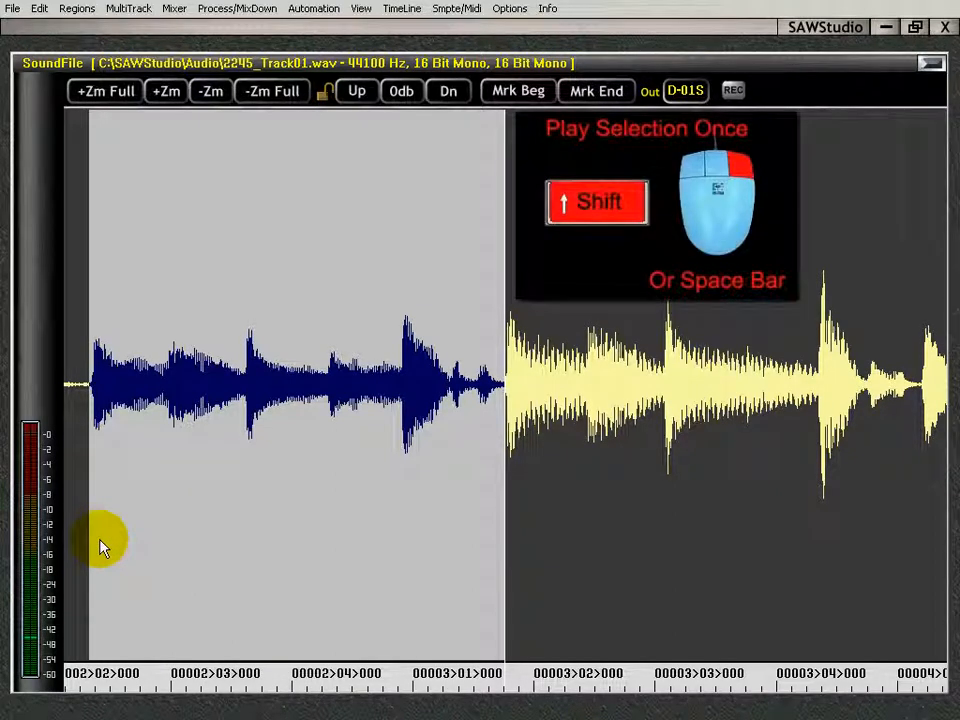
Step: Play the marked area once, then play it as a loop
{"action": "right_click", "coordinate": [100, 542], "text": "shift"}
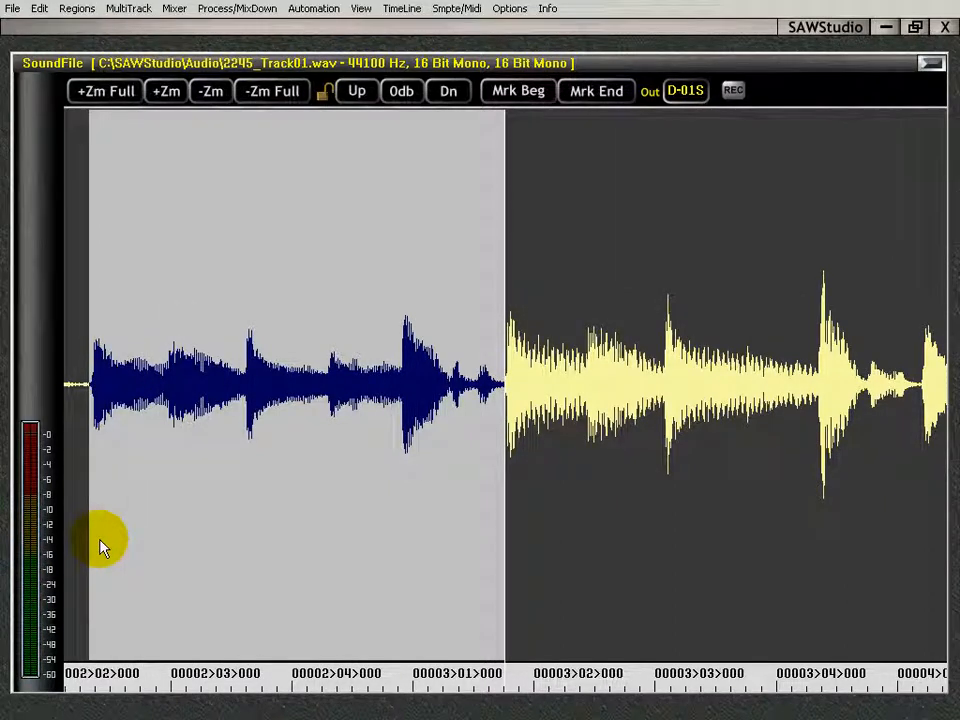
{"action": "right_click", "coordinate": [100, 542], "text": "shift"}
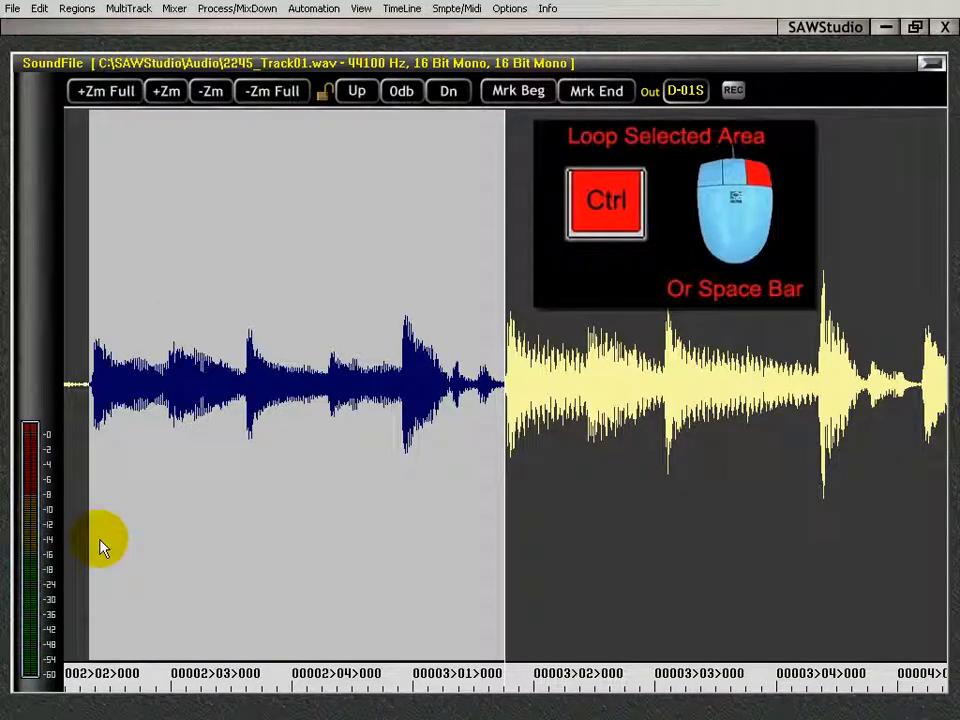
{"action": "right_click", "coordinate": [100, 541], "text": "ctrl"}
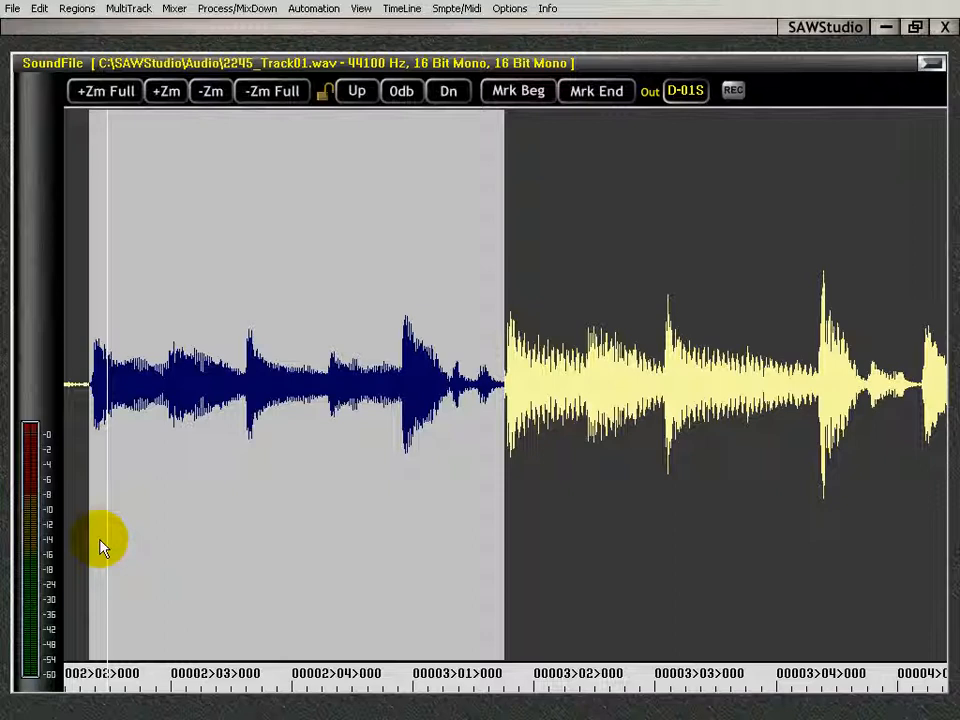
Step: Show the MultiTrack and Regions windows beside the SoundFile and create a region named new3 from the marked area
{"action": "key", "text": "F1"}
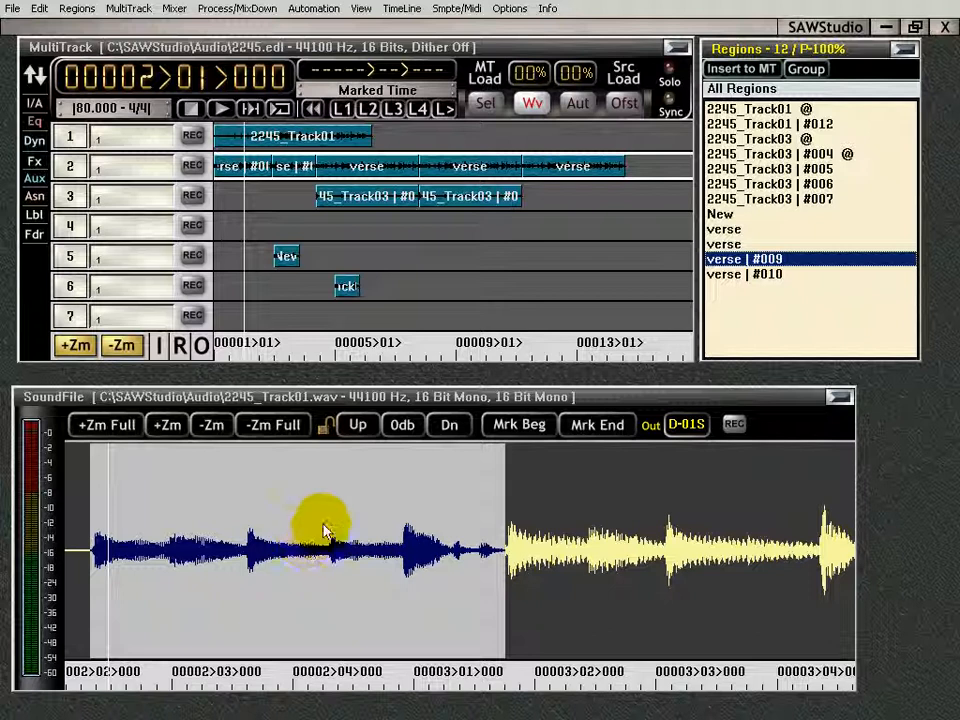
{"action": "key", "text": "n"}
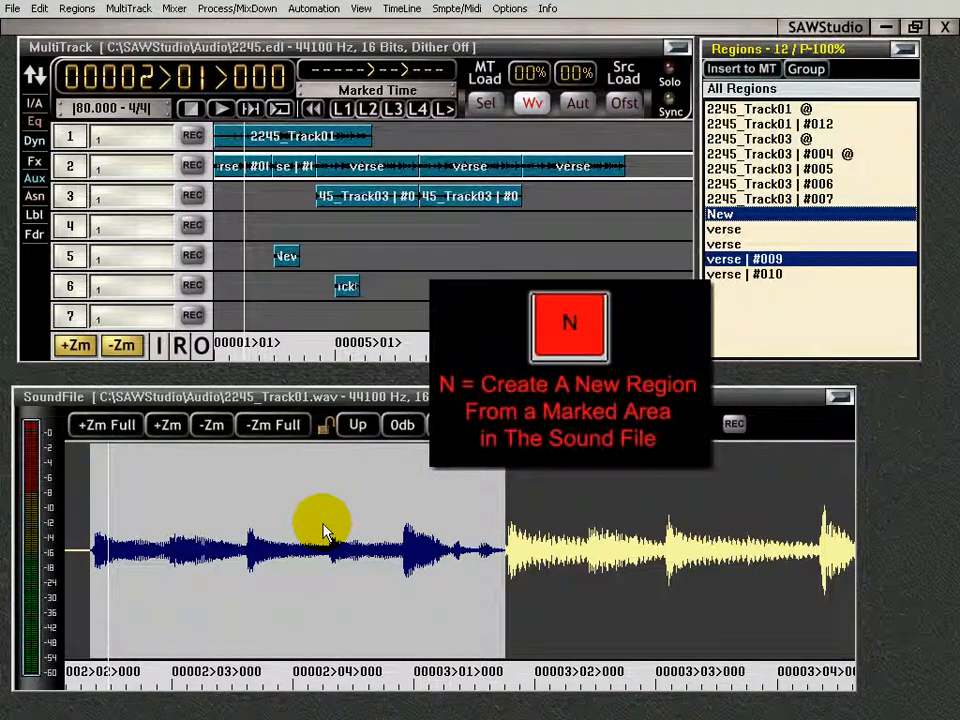
{"action": "left_click", "coordinate": [289, 395]}
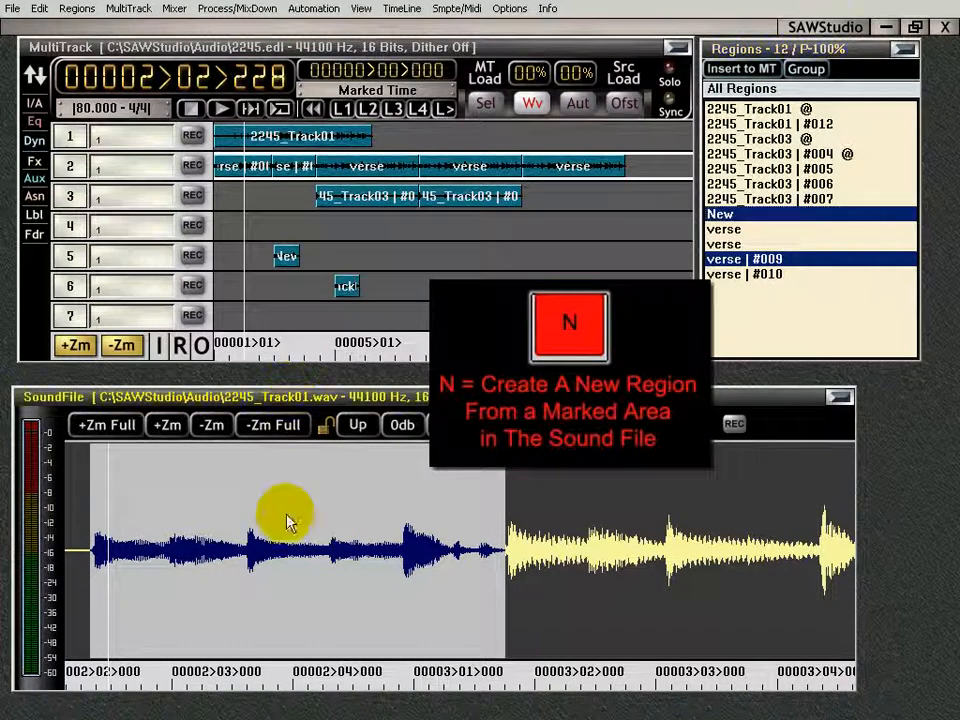
{"action": "key", "text": "n"}
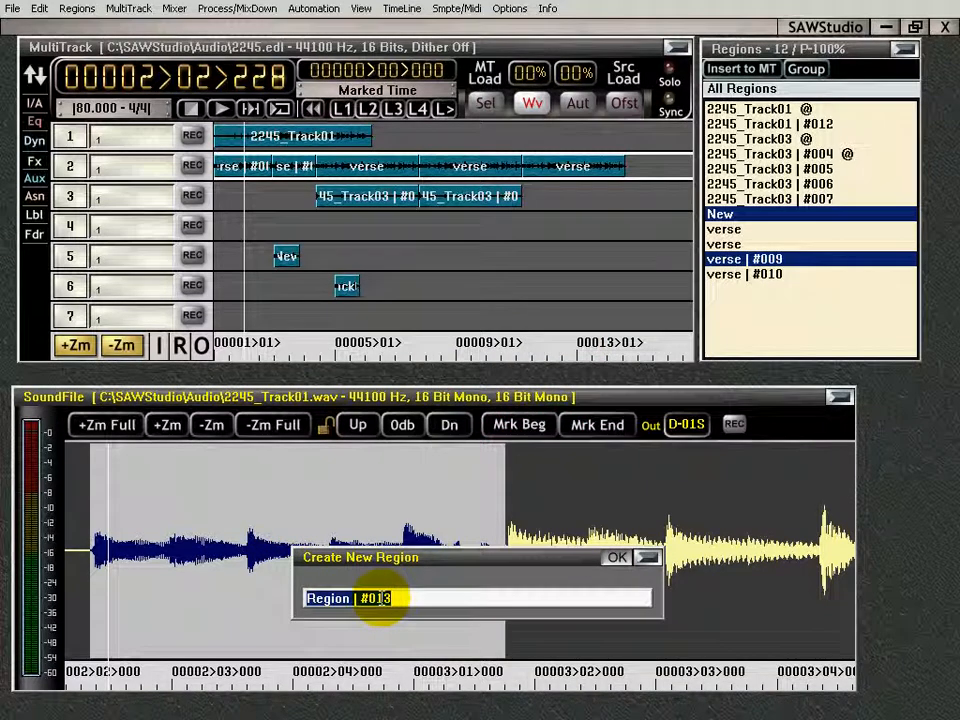
{"action": "type", "text": "new3"}
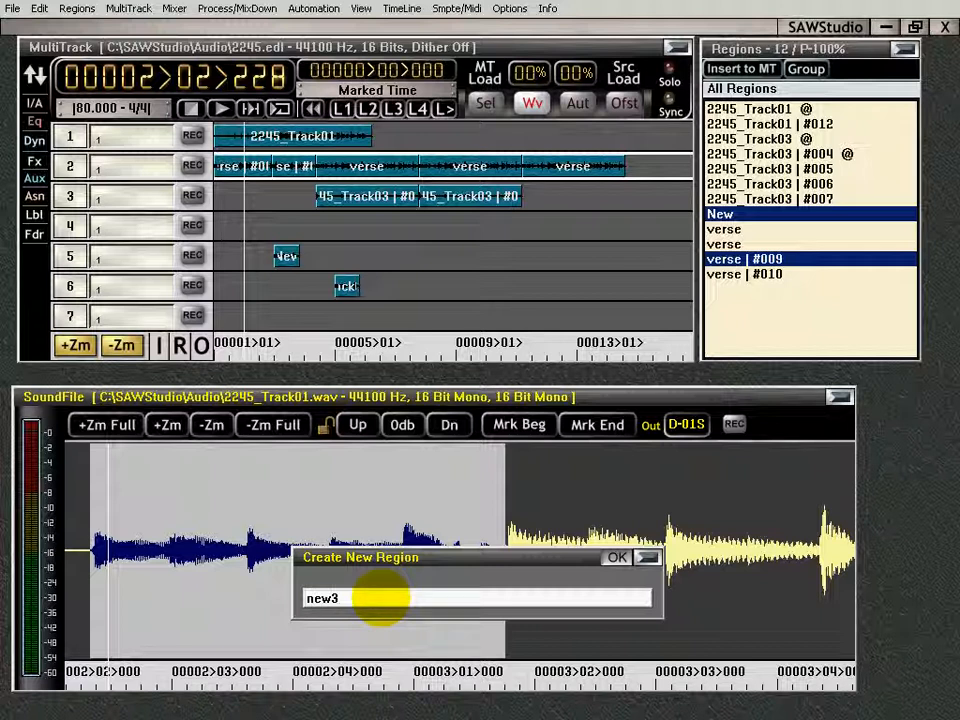
{"action": "key", "text": "Return"}
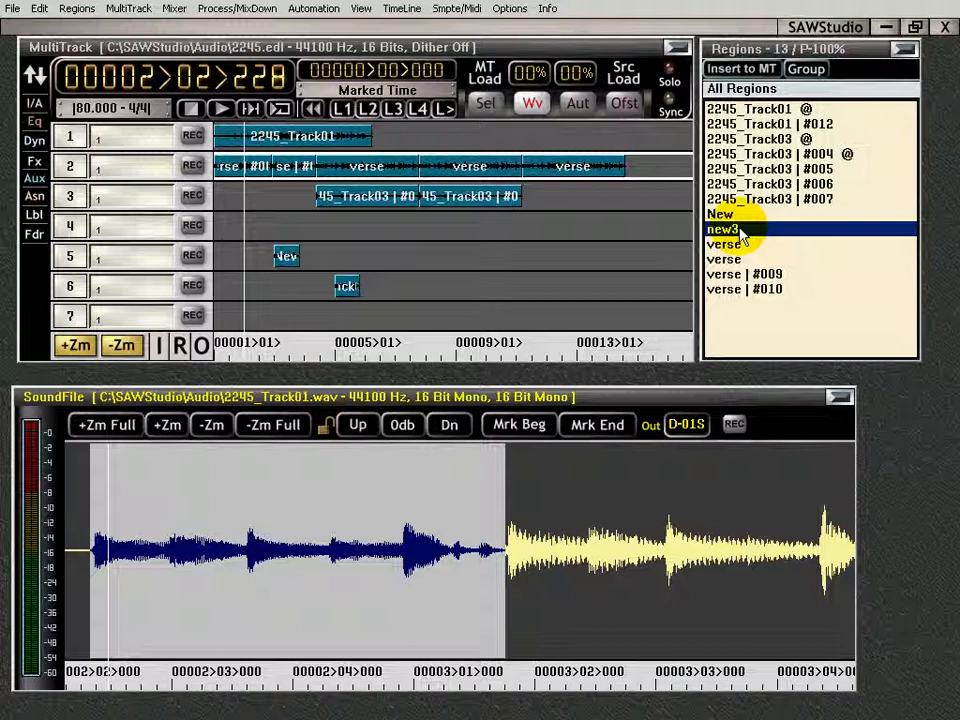
Step: Insert the new3 region on MultiTrack track 4 at the start of measure 9
{"action": "left_click", "coordinate": [471, 231]}
{"action": "left_click", "coordinate": [472, 230]}
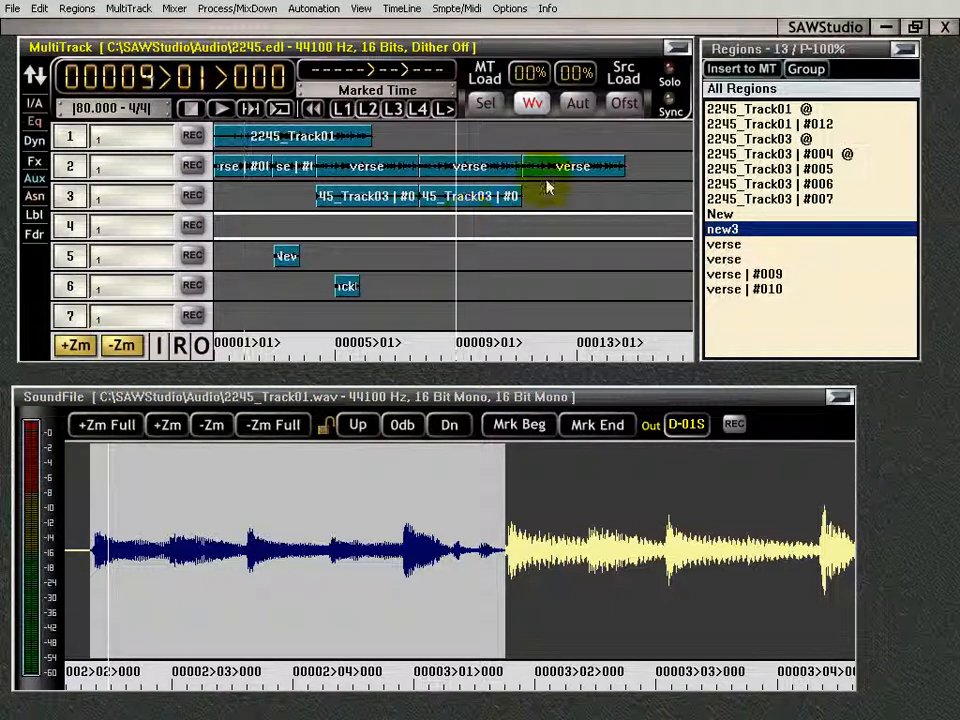
{"action": "left_click", "coordinate": [765, 68]}
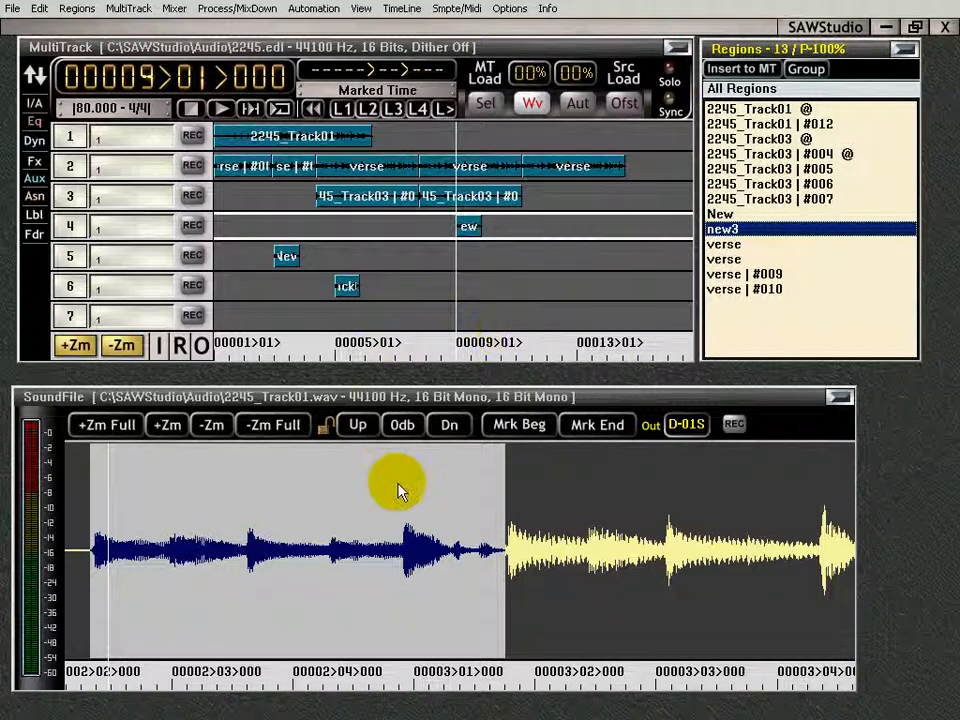
Step: Place the SoundFile's marked area directly on MultiTrack track 7 at the start of measure 3 as another region
{"action": "left_click", "coordinate": [361, 398]}
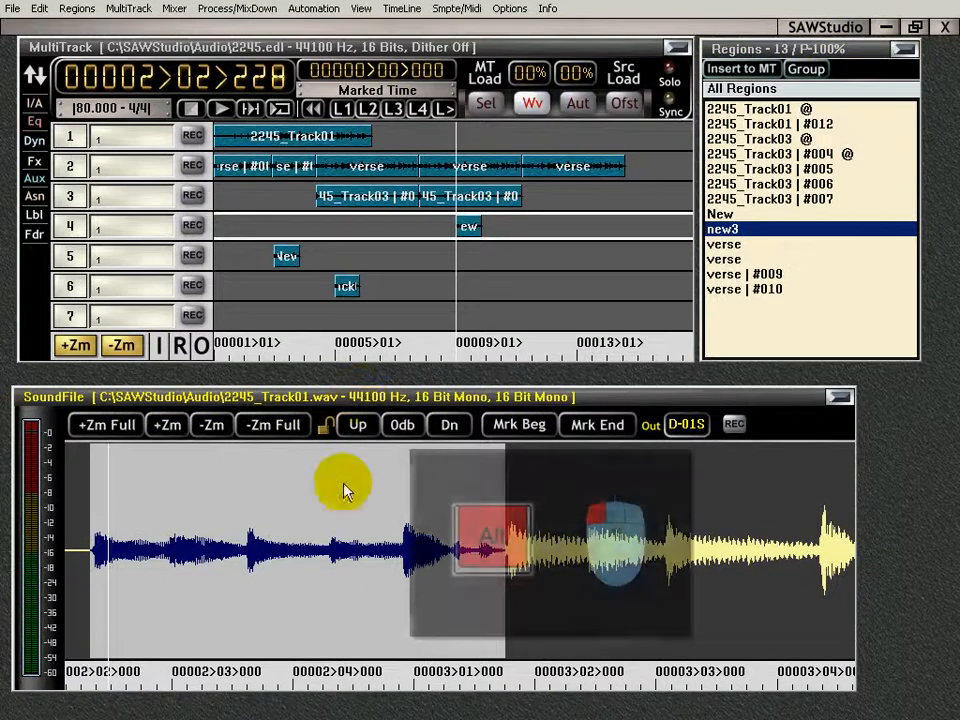
{"action": "left_click", "coordinate": [295, 538], "text": "alt"}
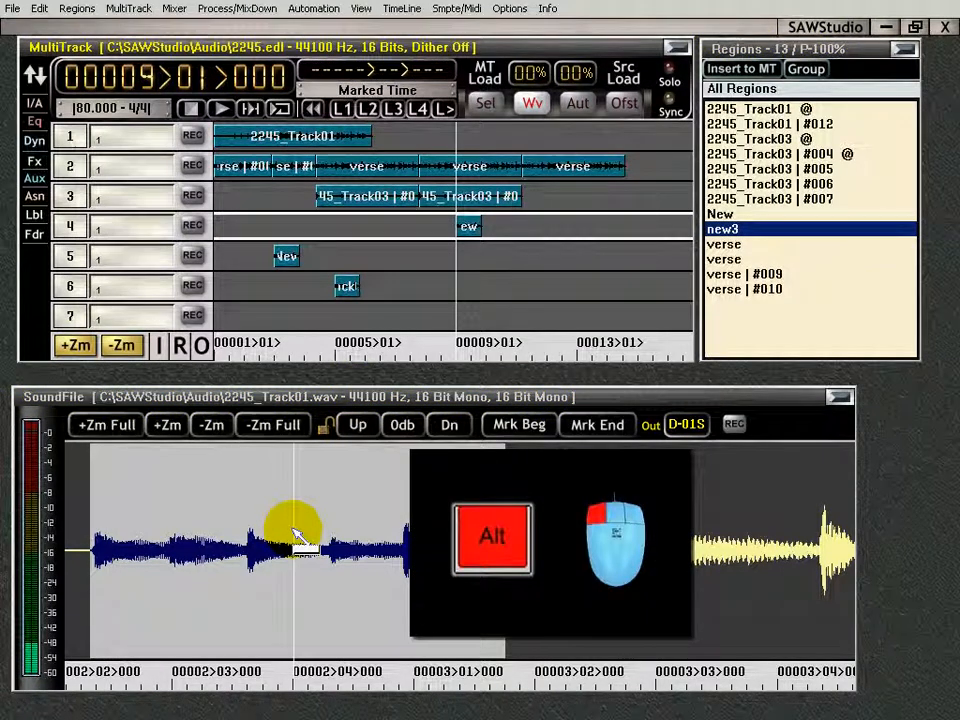
{"action": "left_click_drag", "start_coordinate": [295, 538], "coordinate": [283, 316]}
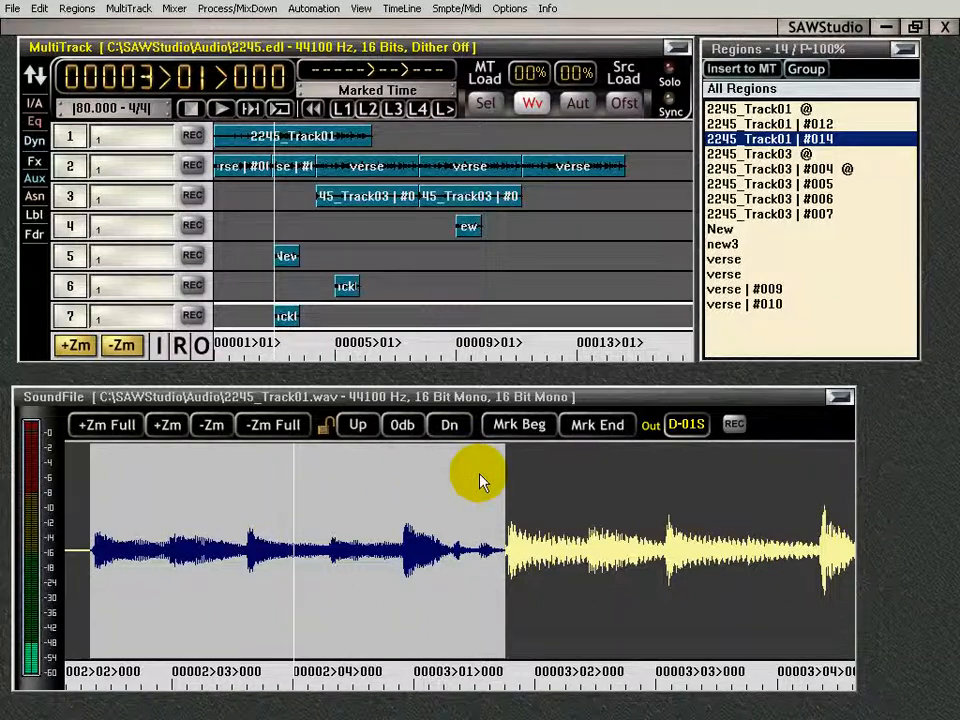
Step: Enlarge the SoundFile window, inspect the marked area at different zoom levels and scrub the audio around it
{"action": "key", "text": "F2"}
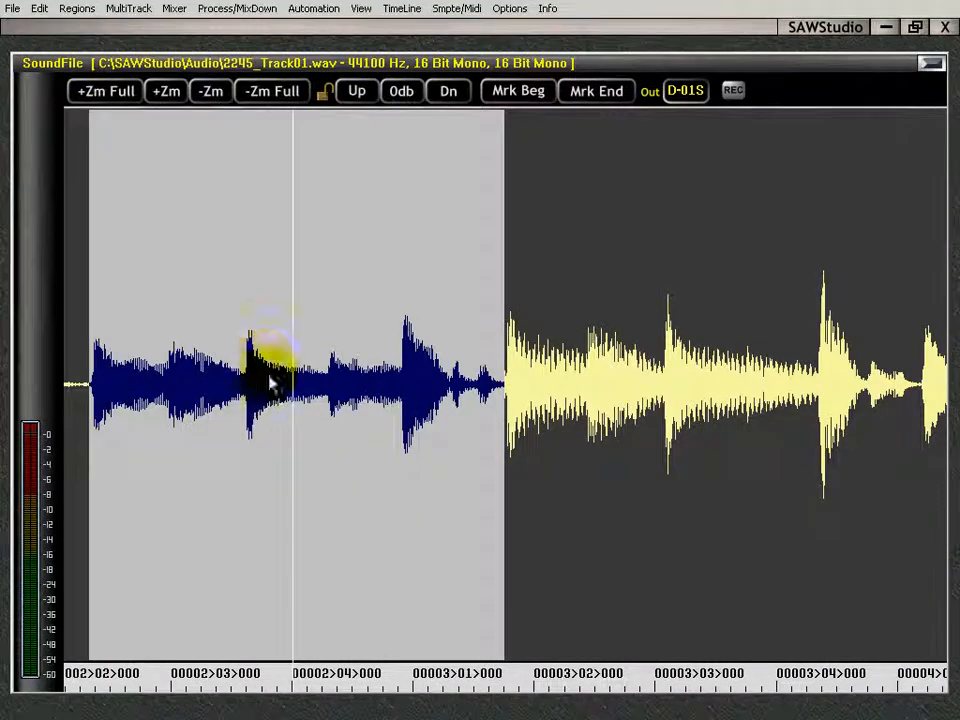
{"action": "scroll", "coordinate": [420, 332], "scroll_direction": "down", "scroll_amount": 1}
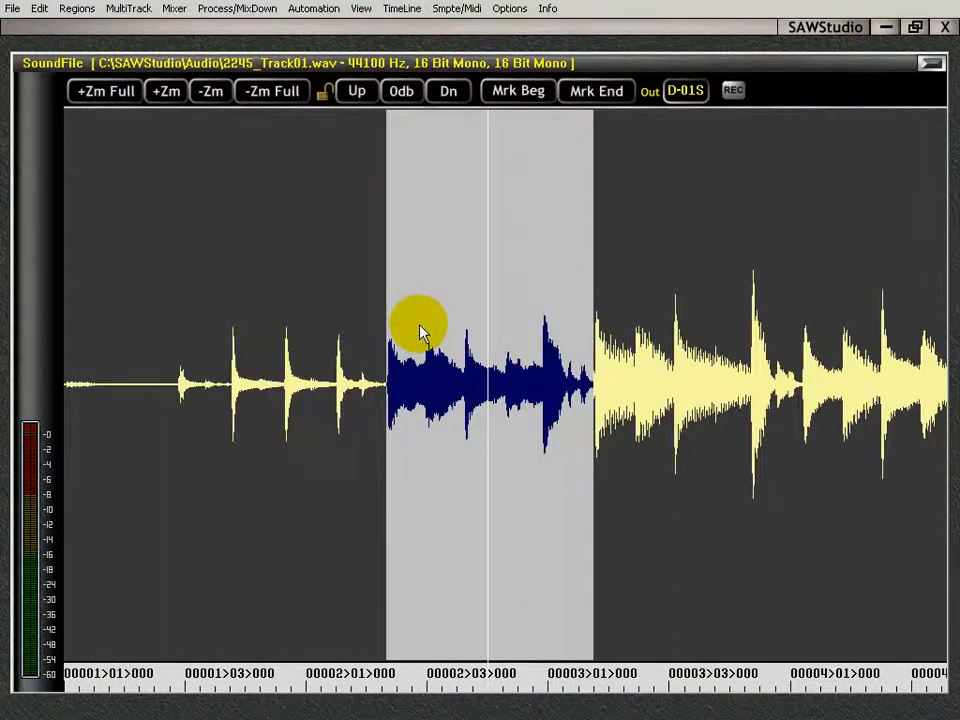
{"action": "scroll", "coordinate": [420, 332], "scroll_direction": "up", "scroll_amount": 1}
{"action": "scroll", "coordinate": [420, 332], "scroll_direction": "up", "scroll_amount": 1}
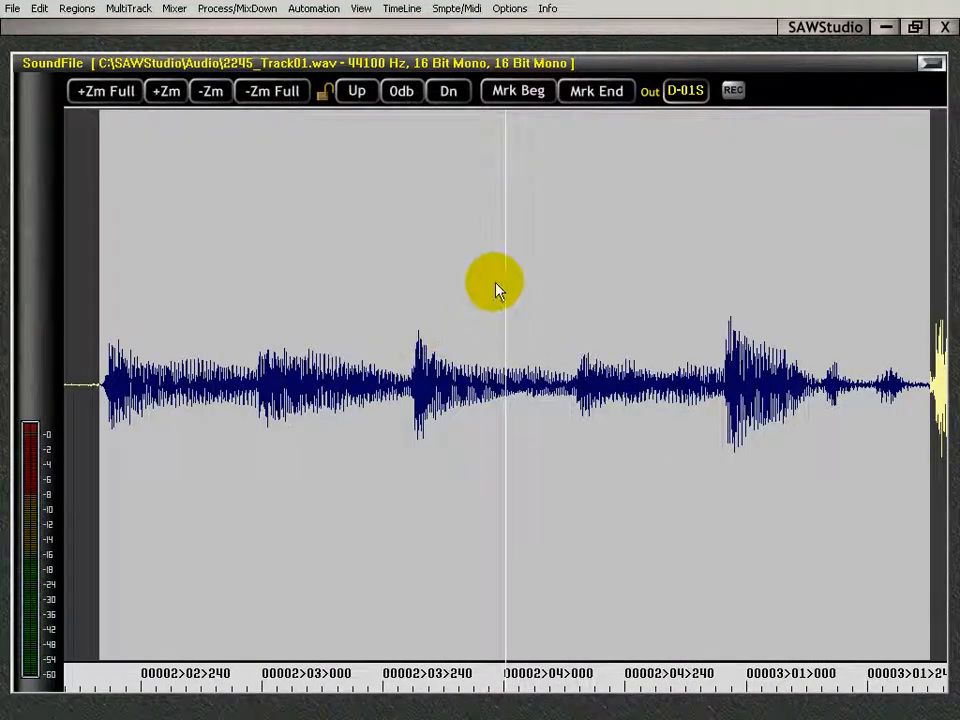
{"action": "left_click_drag", "start_coordinate": [497, 288], "coordinate": [460, 327]}
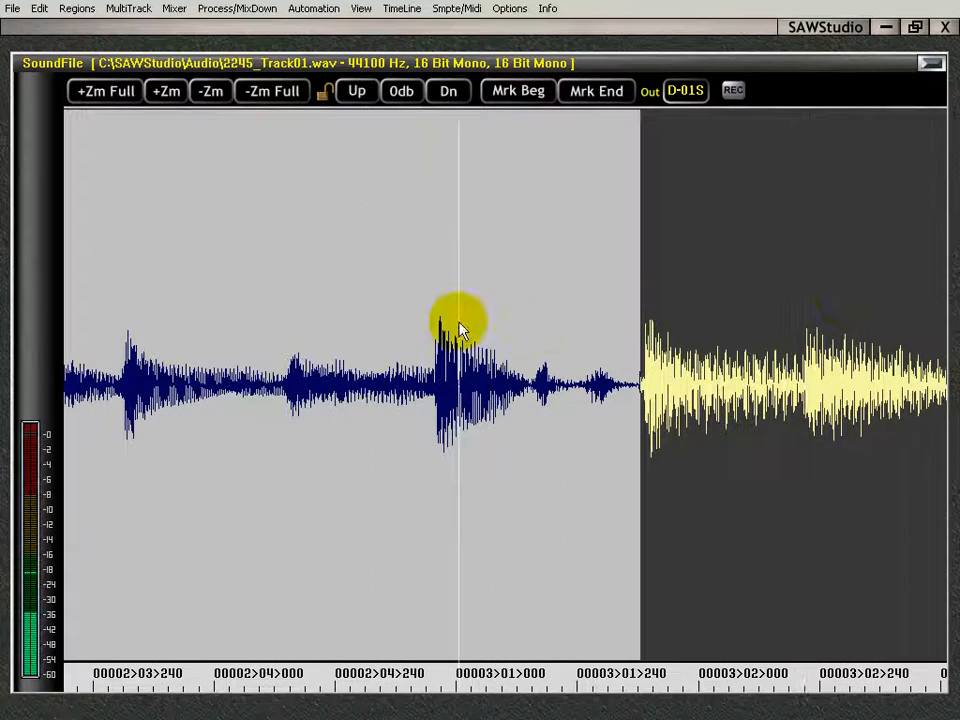
Step: Move the cursor through the sound file from the quiet lead-in to measure 5, then back to measure 3
{"action": "right_click", "coordinate": [365, 395]}
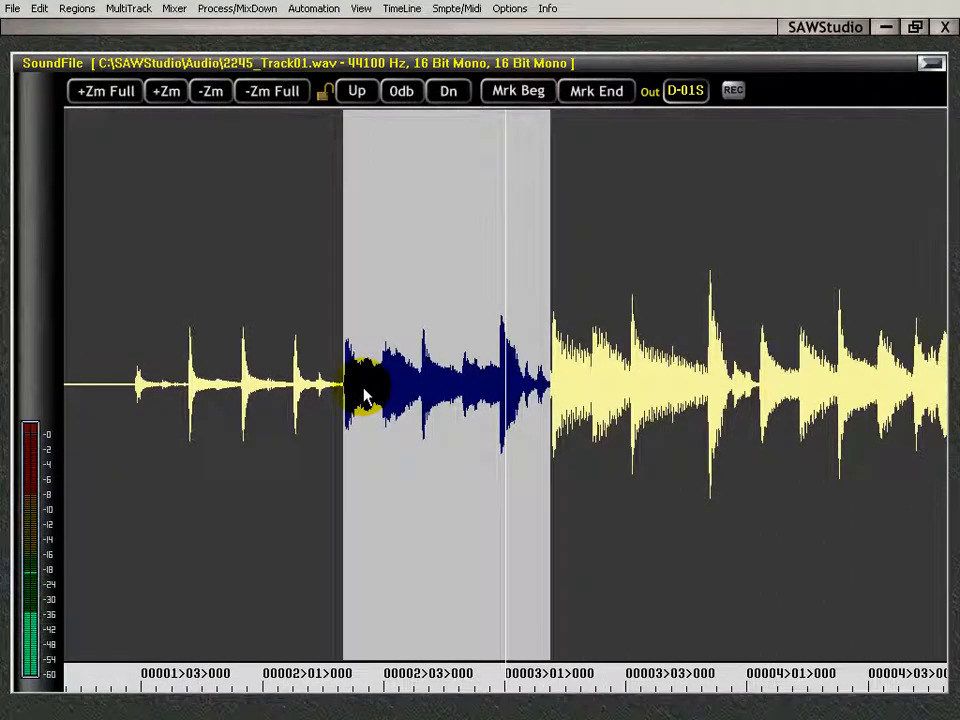
{"action": "left_click", "coordinate": [98, 408]}
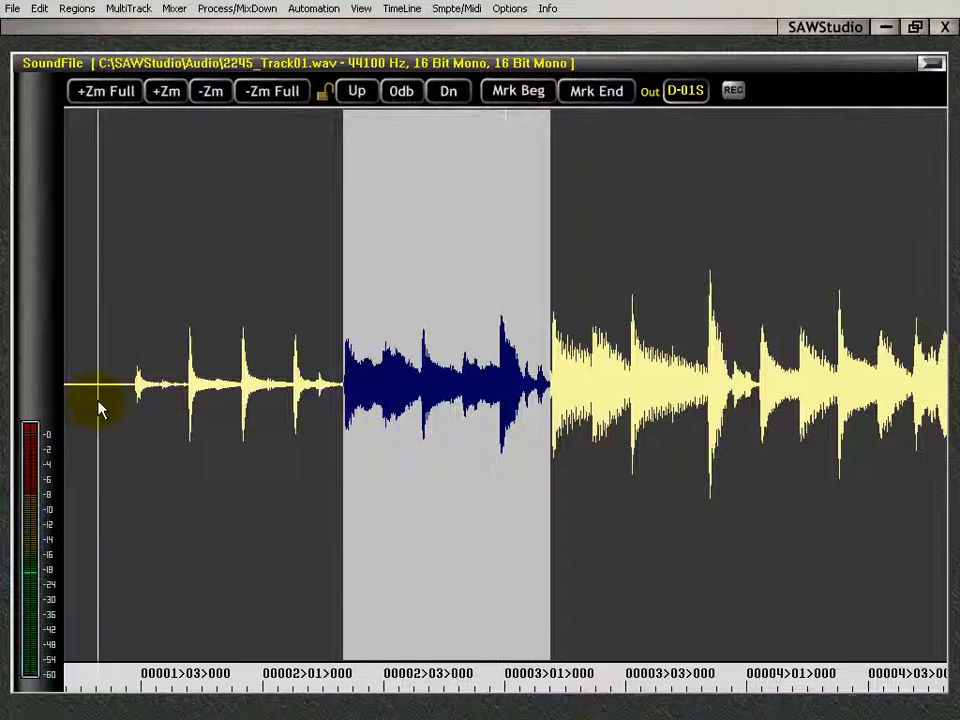
{"action": "scroll", "coordinate": [98, 408], "scroll_direction": "up", "scroll_amount": 1}
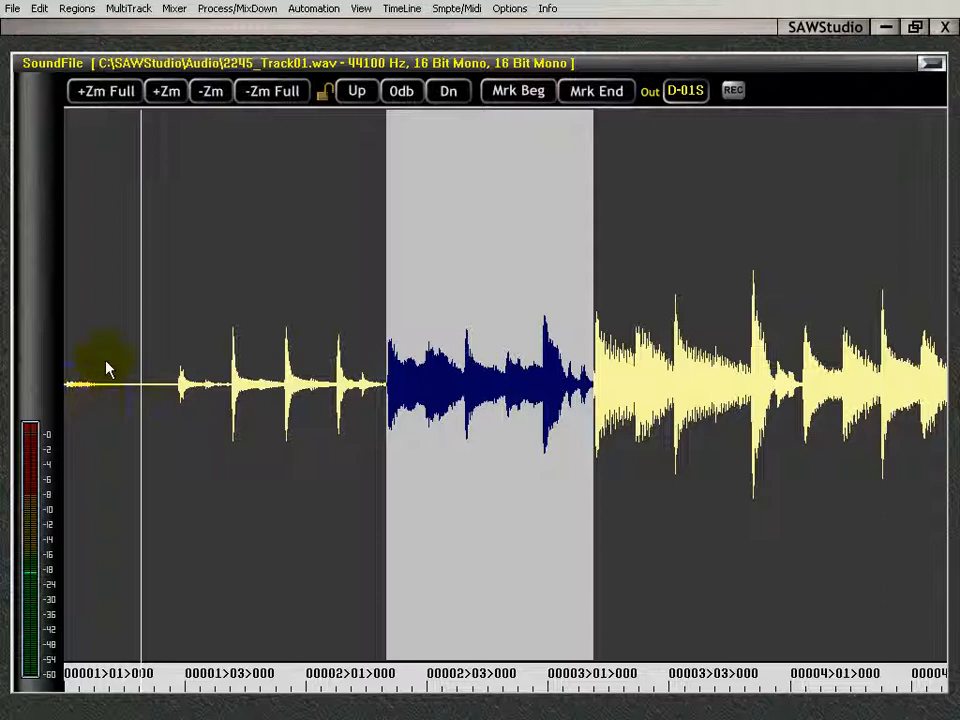
{"action": "left_click", "coordinate": [664, 489]}
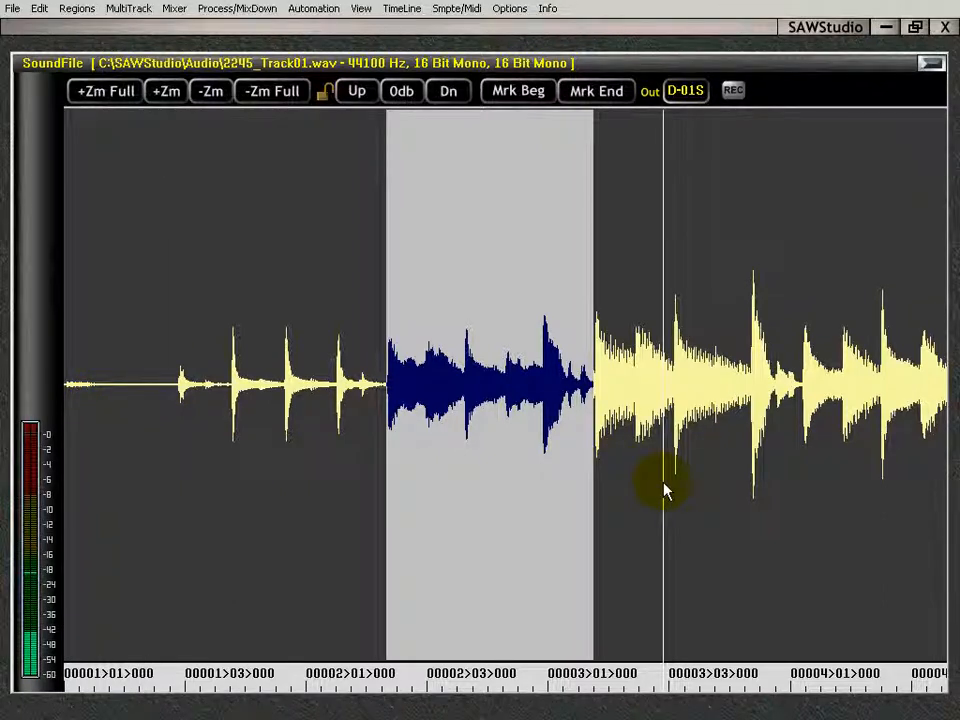
{"action": "scroll", "coordinate": [664, 489], "scroll_direction": "down", "scroll_amount": 4}
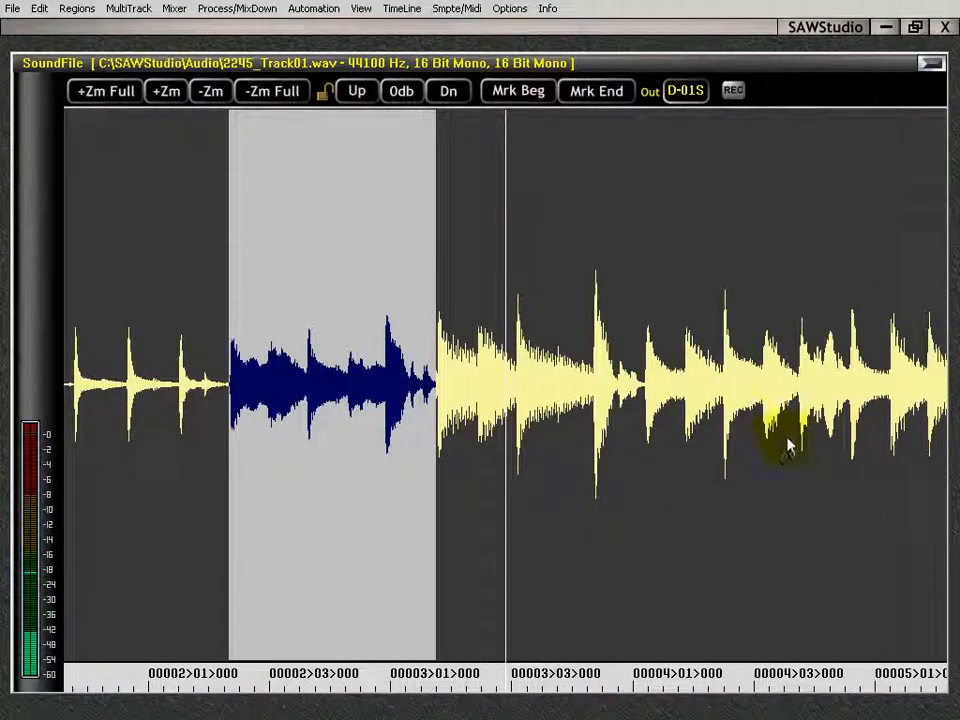
{"action": "left_click", "coordinate": [902, 455]}
{"action": "scroll", "coordinate": [902, 455], "scroll_direction": "down", "scroll_amount": 10}
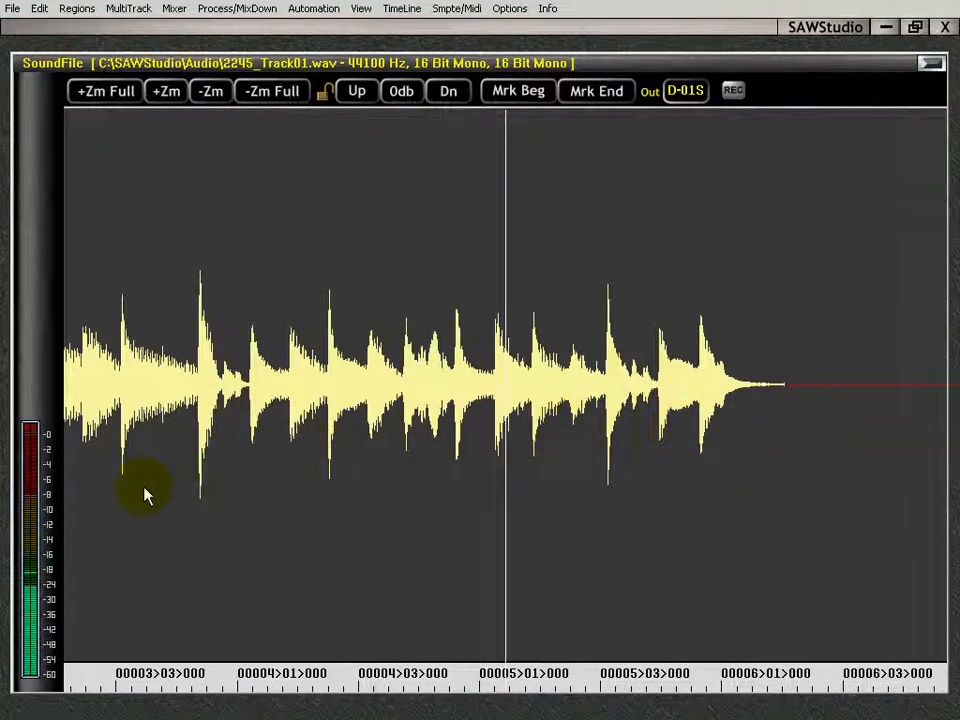
{"action": "left_click", "coordinate": [109, 500]}
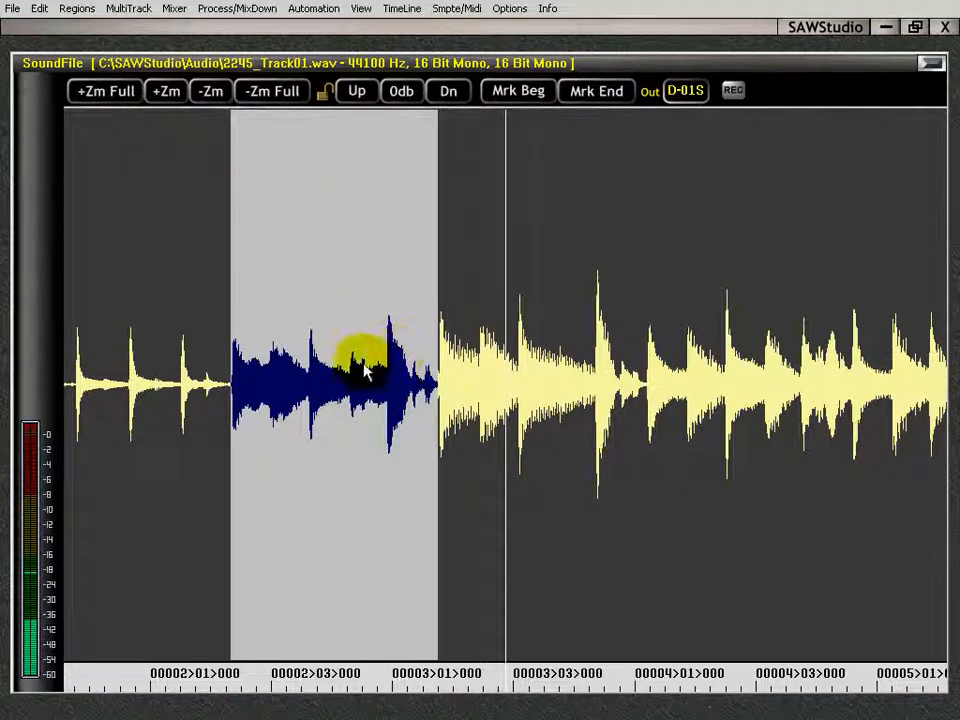
Step: Clear the marked area and redraw about three individual samples just before the cursor in measure 3, raising them near the zero line
{"action": "left_click", "coordinate": [275, 384]}
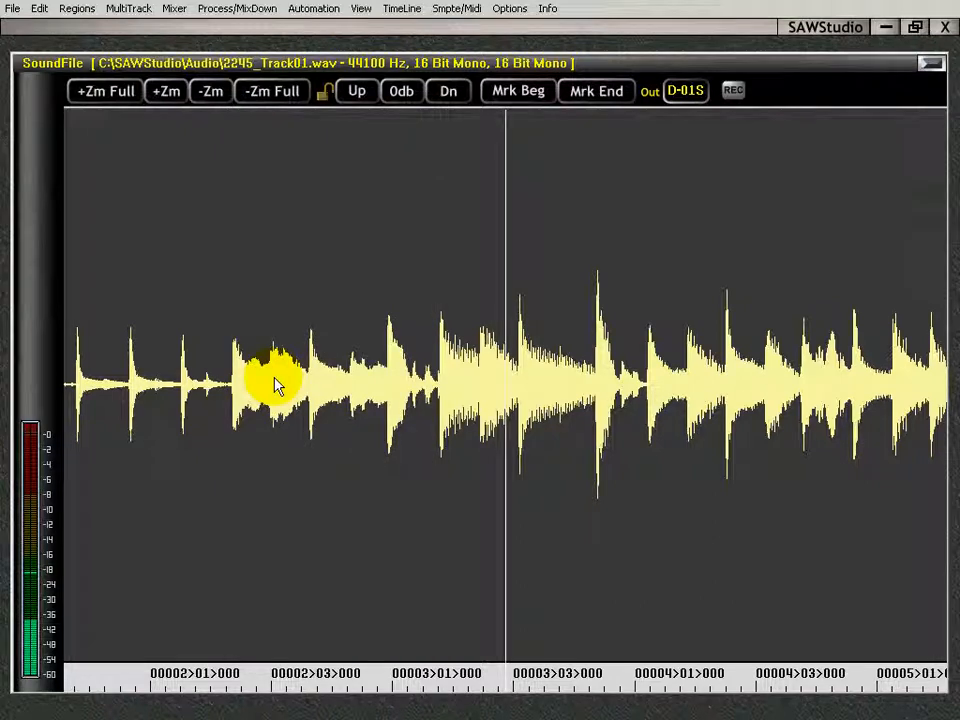
{"action": "left_click", "coordinate": [104, 91]}
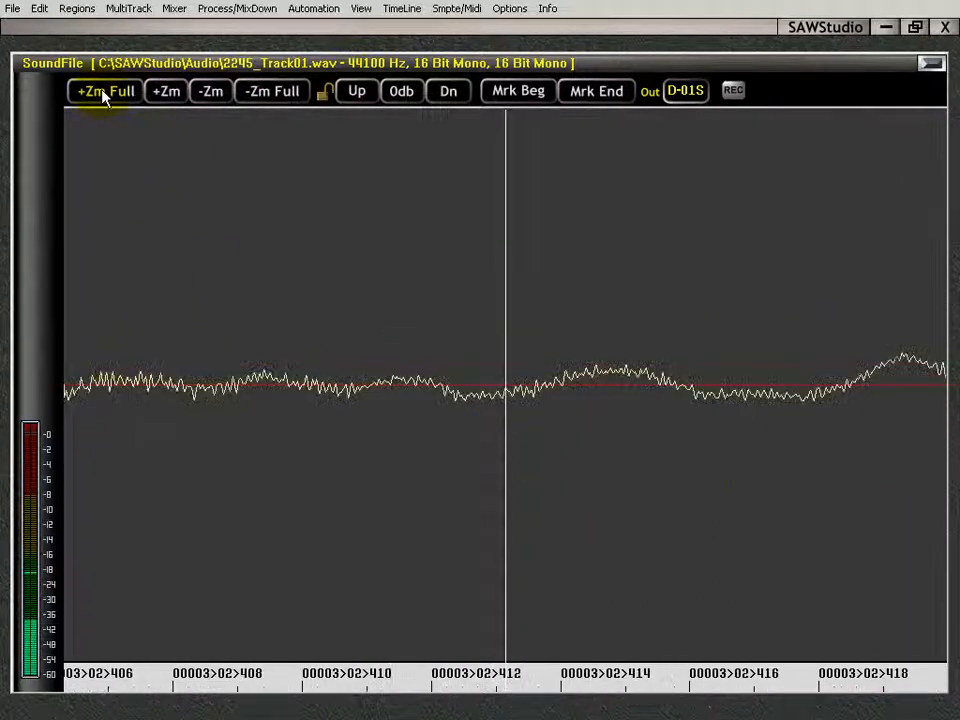
{"action": "left_click", "coordinate": [172, 99]}
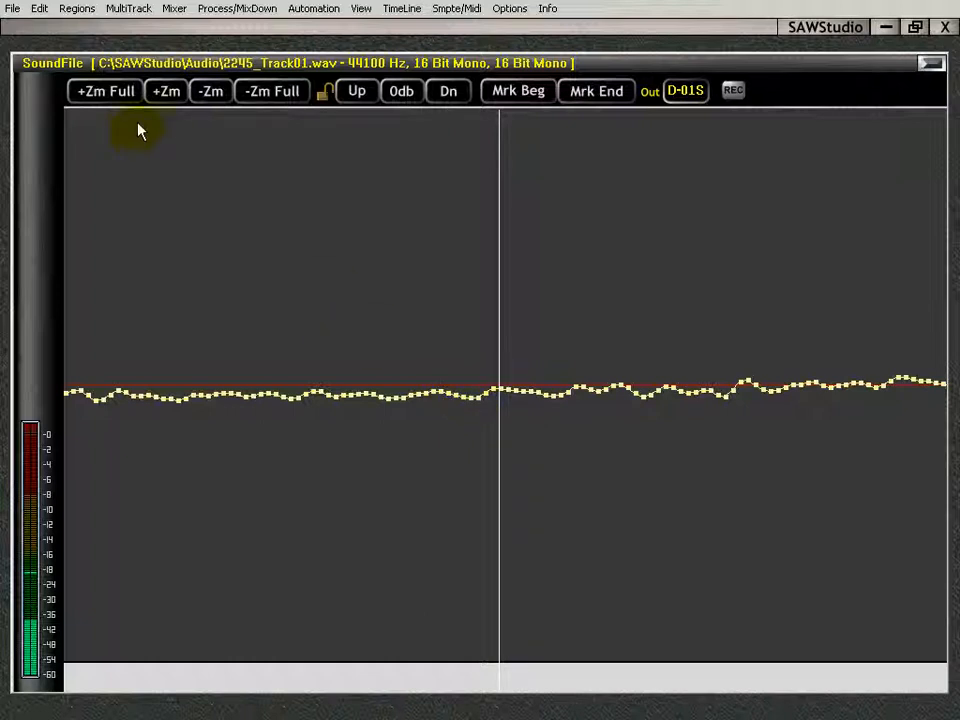
{"action": "scroll", "coordinate": [110, 127], "scroll_direction": "up", "scroll_amount": 1}
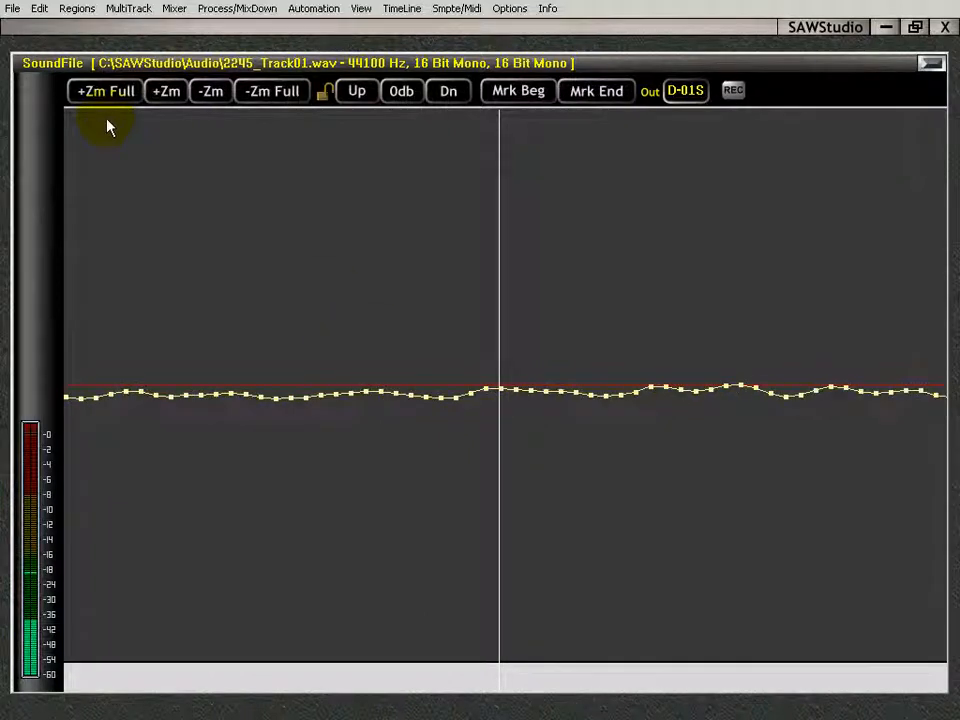
{"action": "scroll", "coordinate": [110, 127], "scroll_direction": "up", "scroll_amount": 1}
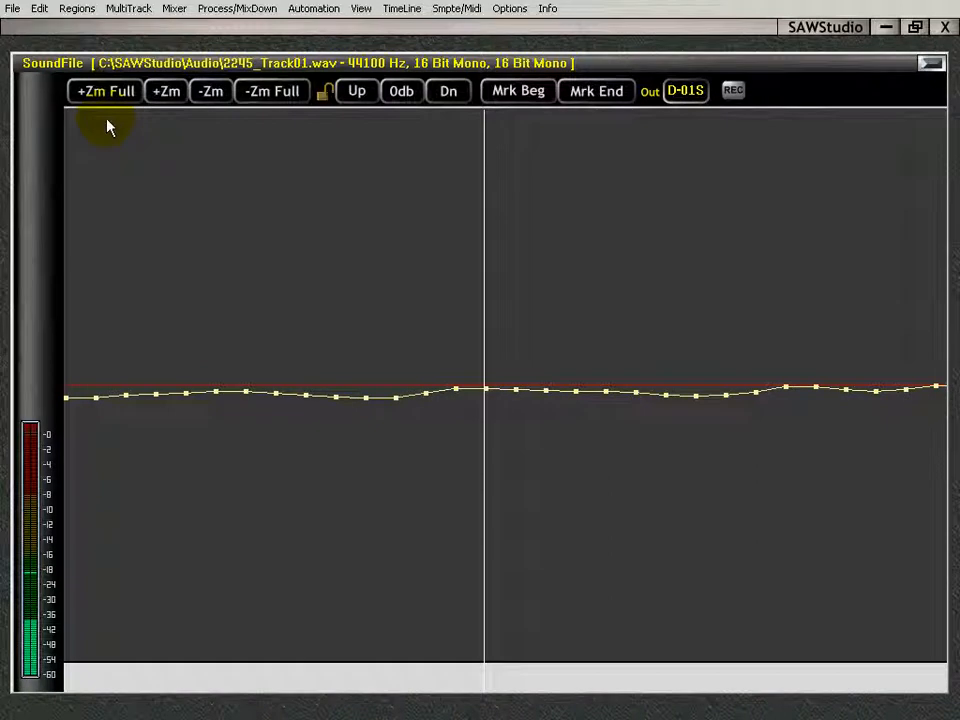
{"action": "scroll", "coordinate": [110, 127], "scroll_direction": "up", "scroll_amount": 1}
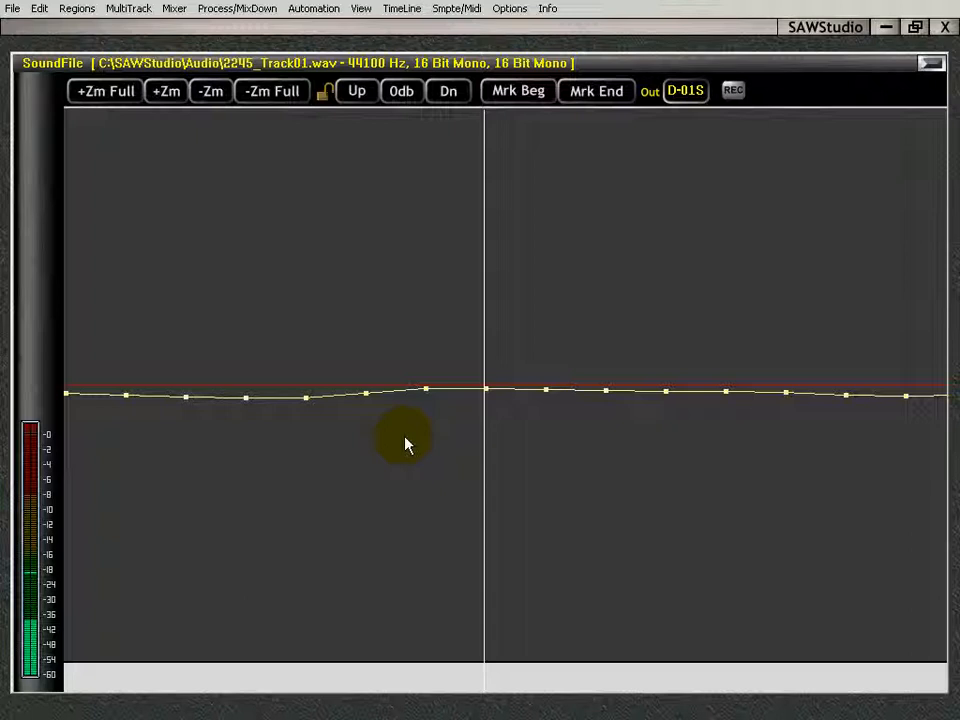
{"action": "left_click", "coordinate": [424, 388], "text": "shift"}
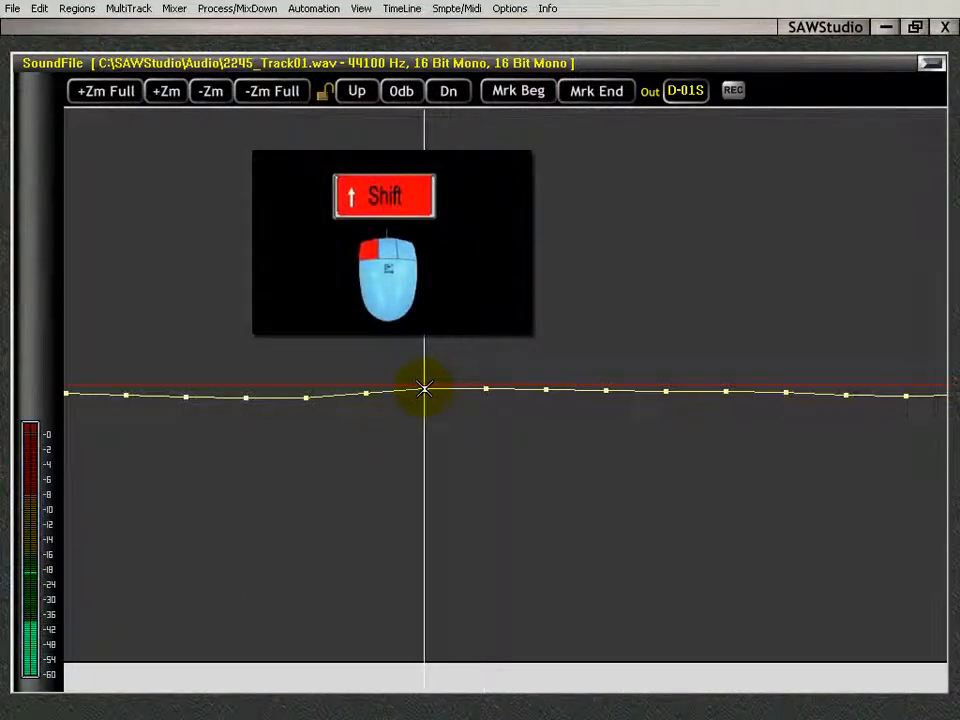
{"action": "left_click_drag", "start_coordinate": [424, 388], "coordinate": [446, 392]}
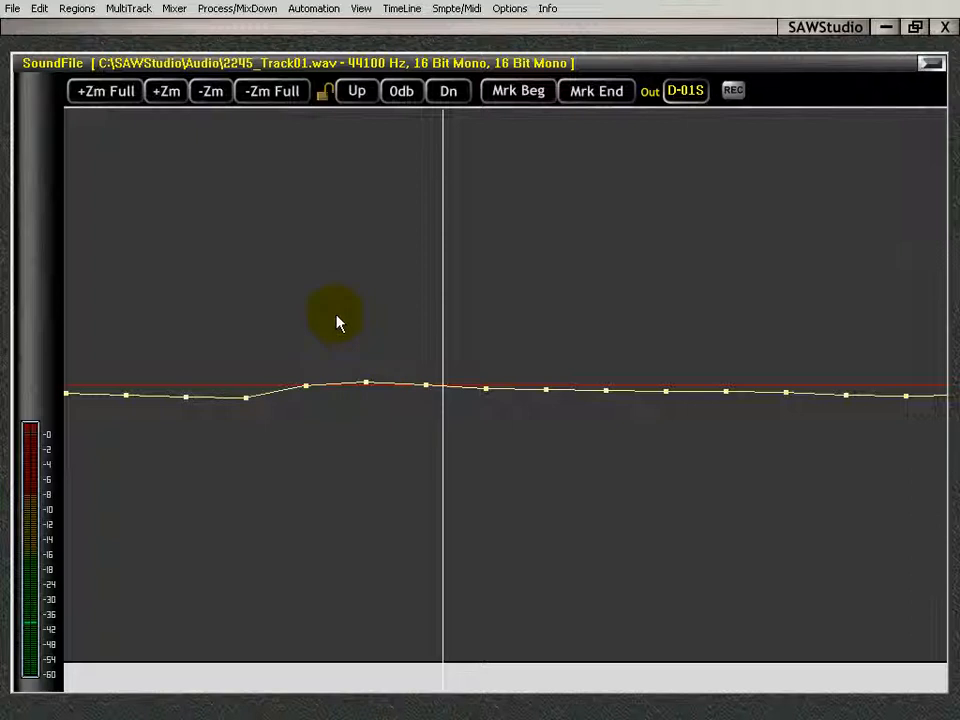
Step: Examine the redrawn samples at wide and sample-level zoom, finishing with the whole sound file in view
{"action": "key", "text": "Down"}
{"action": "key", "text": "Down"}
{"action": "key", "text": "Down"}
{"action": "key", "text": "Down"}
{"action": "key", "text": "Down"}
{"action": "key", "text": "Down"}
{"action": "key", "text": "Down"}
{"action": "key", "text": "Down"}
{"action": "key", "text": "Down"}
{"action": "key", "text": "Down"}
{"action": "key", "text": "Down"}
{"action": "key", "text": "Down"}
{"action": "key", "text": "Down"}
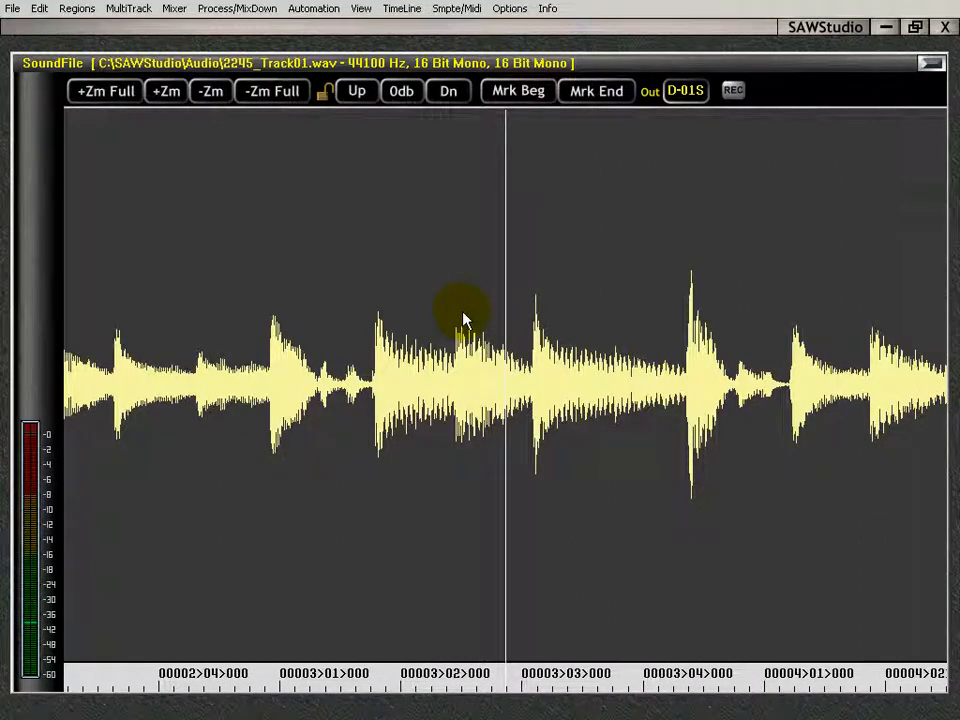
{"action": "key", "text": "Up"}
{"action": "key", "text": "Up"}
{"action": "key", "text": "Up"}
{"action": "key", "text": "Up"}
{"action": "key", "text": "Up"}
{"action": "key", "text": "Up"}
{"action": "key", "text": "Up"}
{"action": "key", "text": "Up"}
{"action": "key", "text": "Up"}
{"action": "key", "text": "Up"}
{"action": "key", "text": "Down"}
{"action": "key", "text": "Down"}
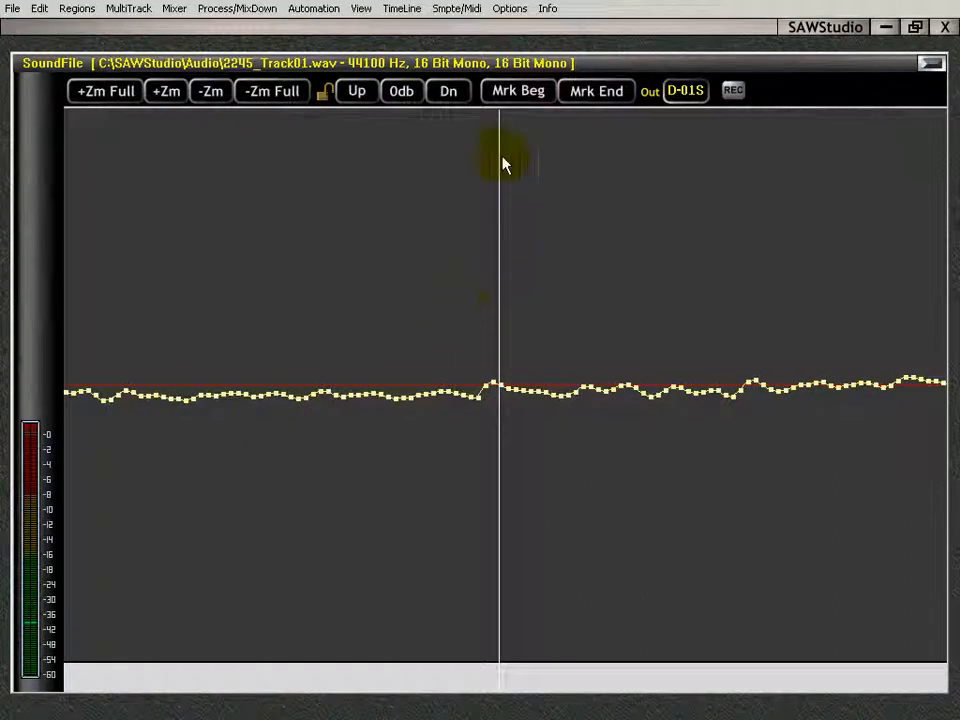
{"action": "left_click", "coordinate": [259, 92]}
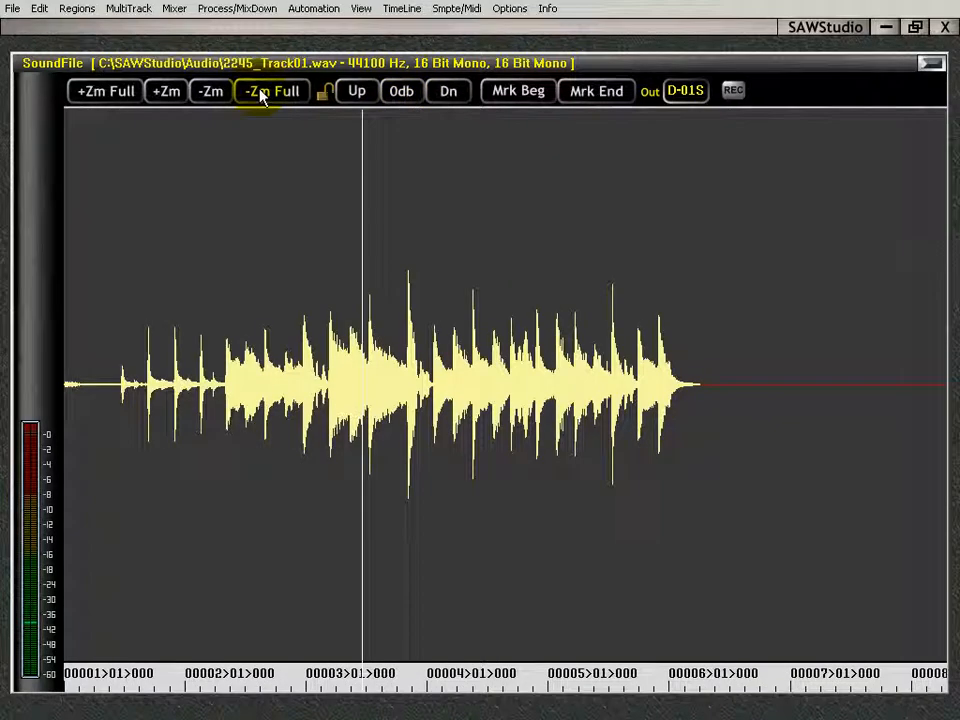